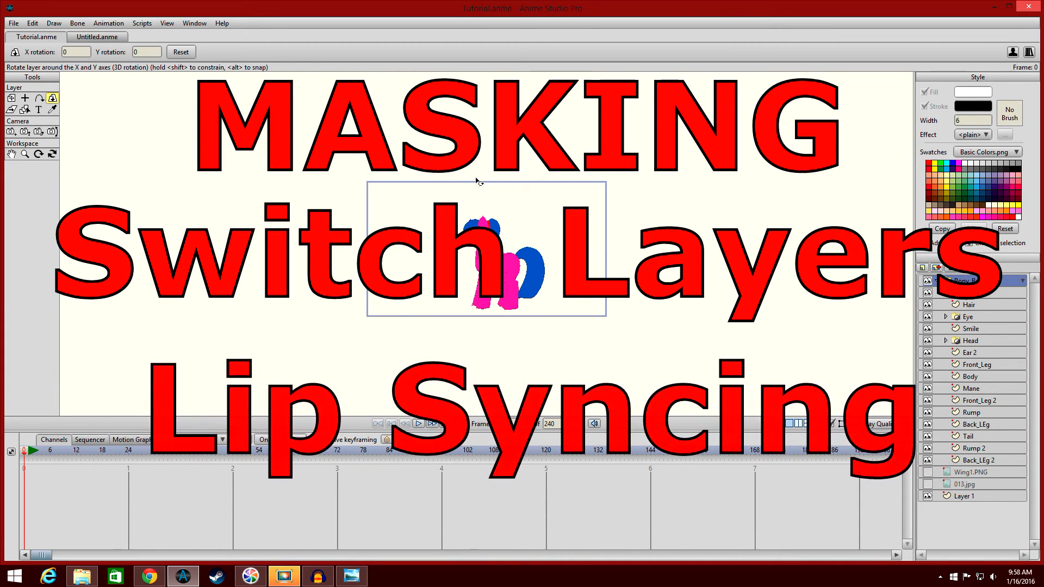
scroll(471, 179, "up", 5)
scroll(471, 174, "down", 2)
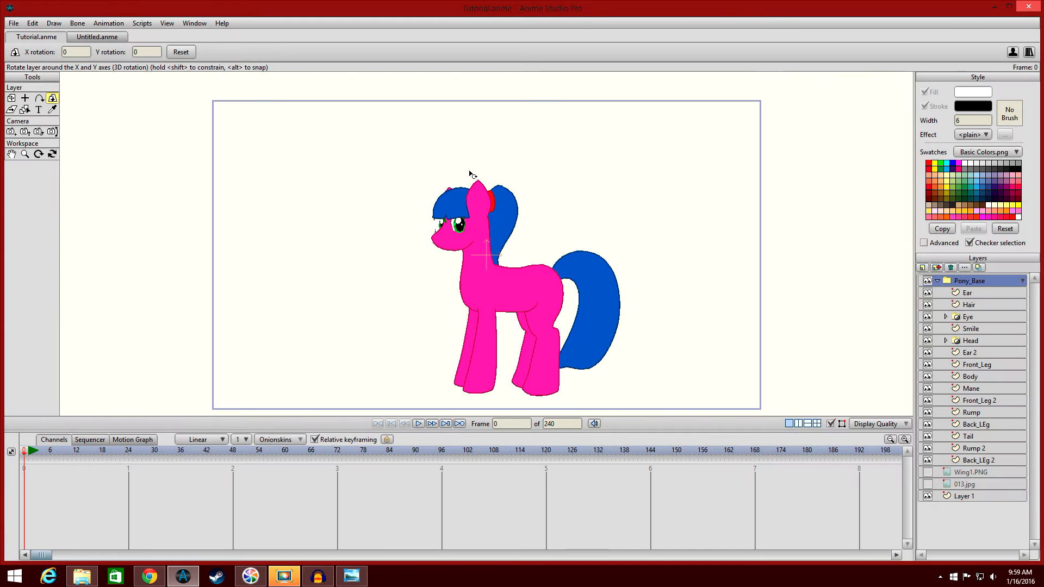
scroll(472, 174, "up", 2)
left_click_drag(495, 189, 537, 225)
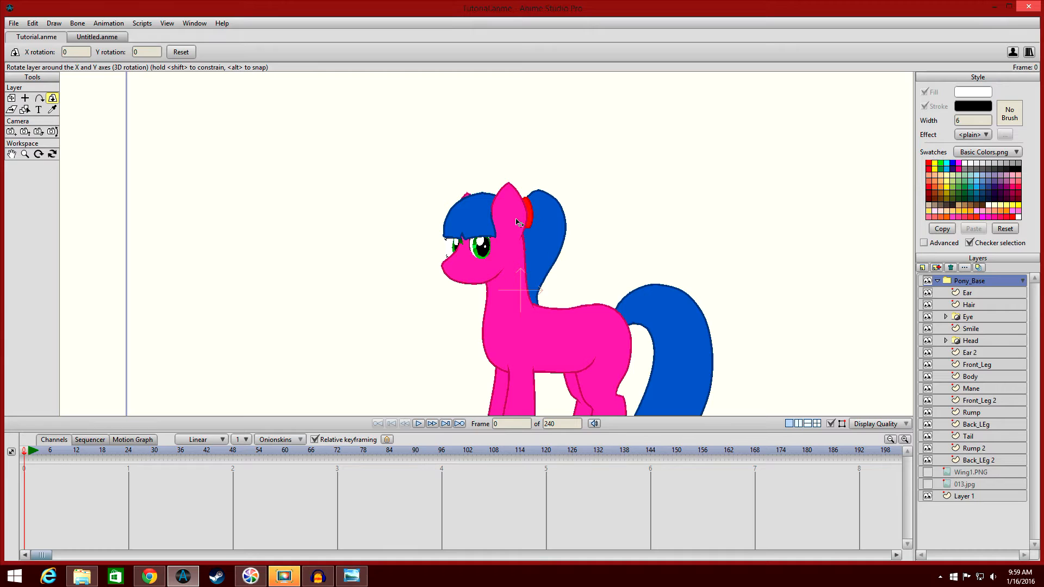
scroll(518, 222, "down", 2)
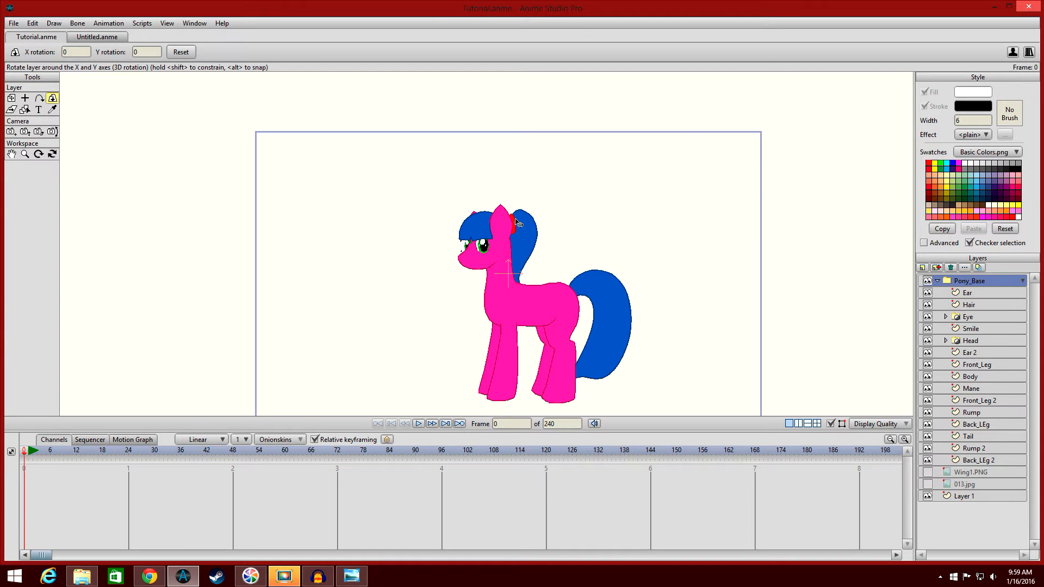
left_click(939, 281)
scroll(832, 245, "down", 1)
scroll(827, 230, "up", 8)
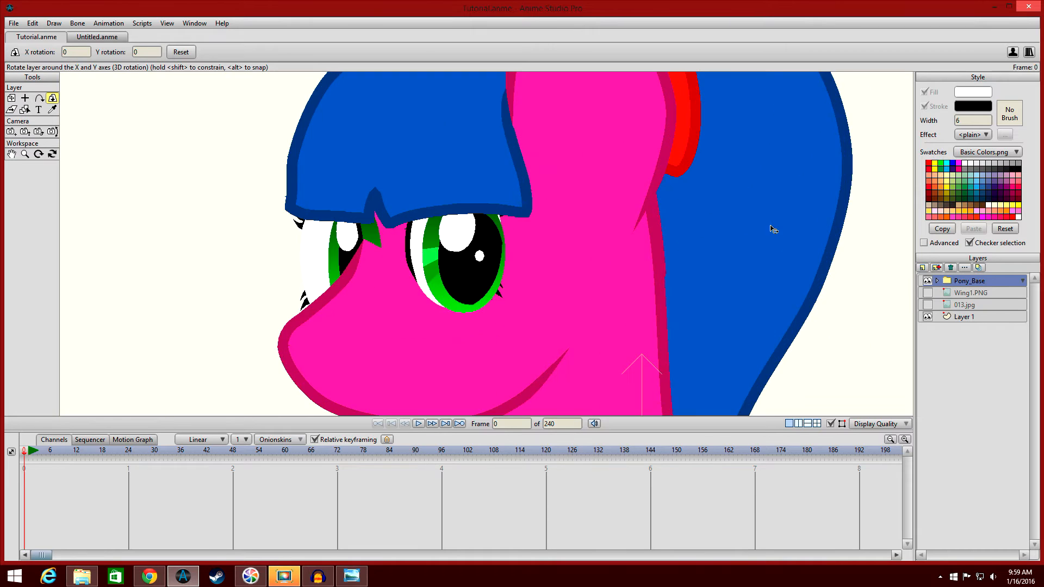
left_click_drag(773, 229, 808, 236)
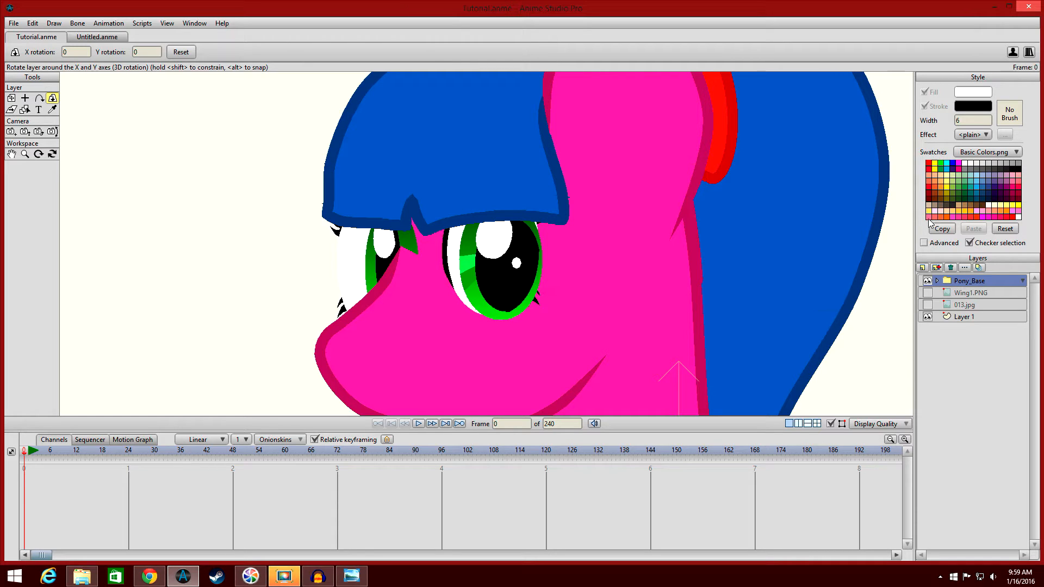
Expand the pony's Eye group, select its Color layer and render a preview of the current frame.
left_click(938, 281)
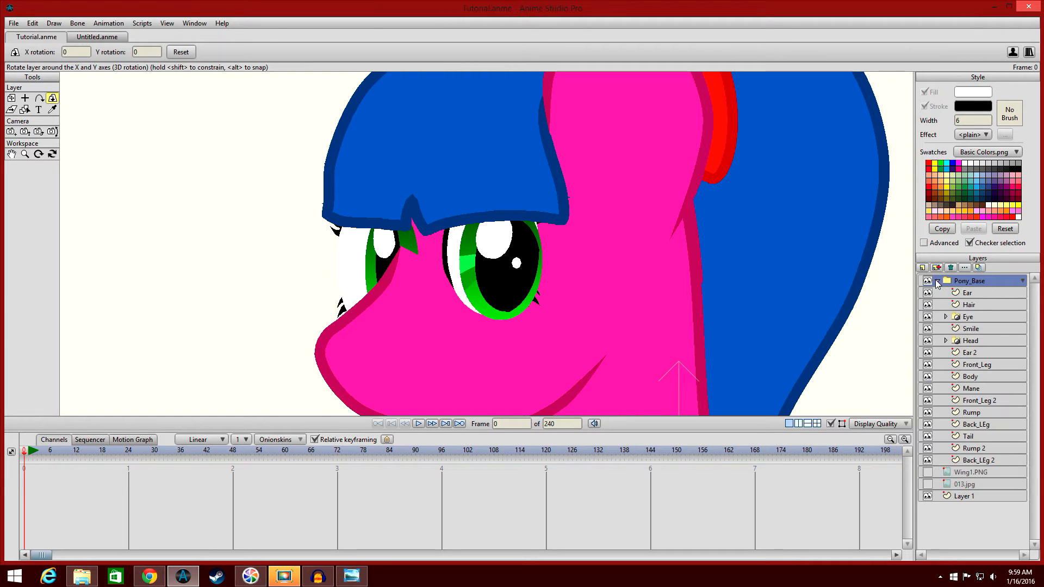
left_click(946, 317)
left_click(973, 354)
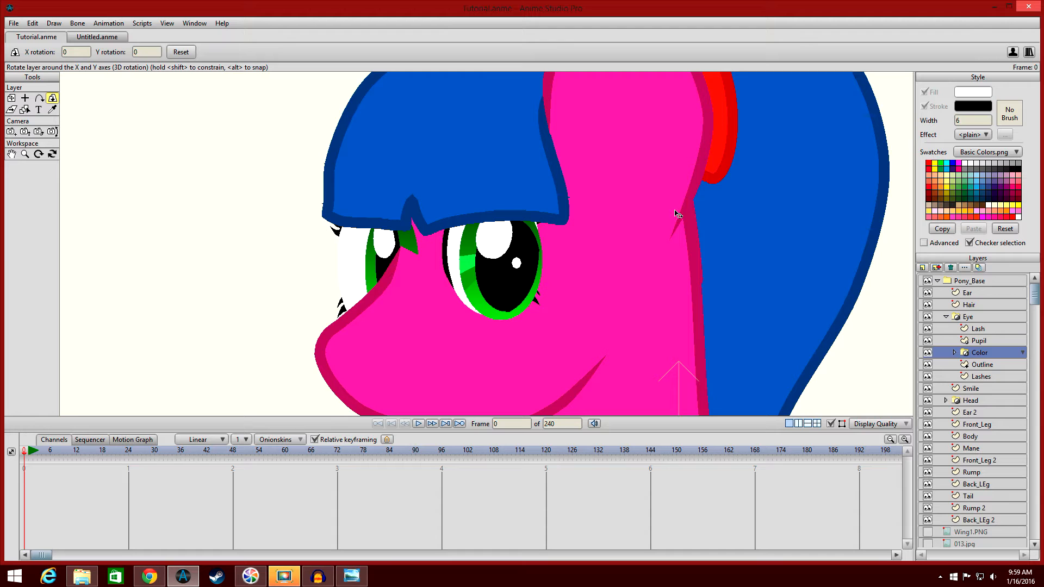
key("ctrl+r")
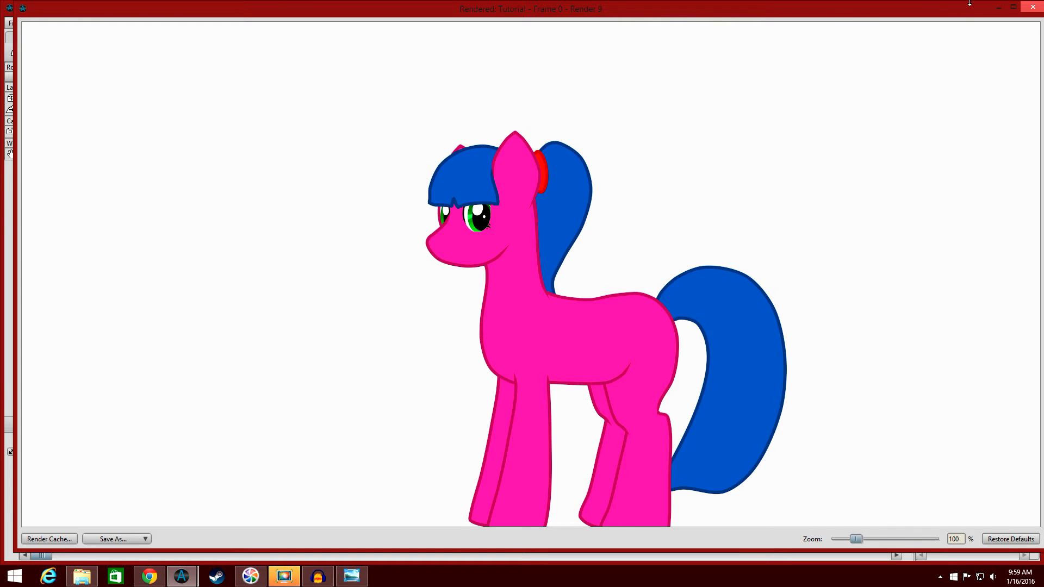
left_click(1033, 7)
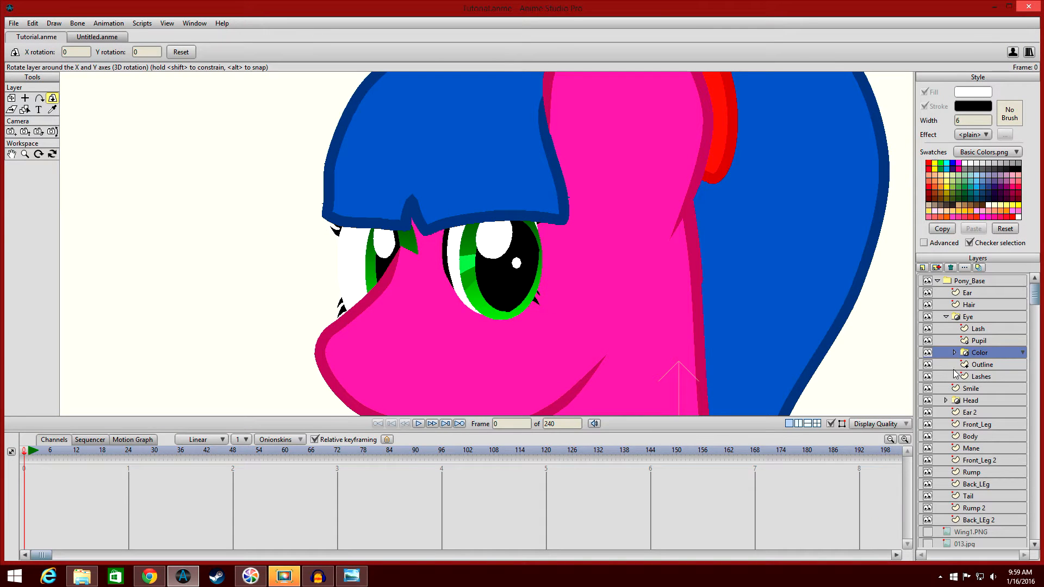
Inspect the Outline layer's masking settings, then render another preview of the frame.
double_click(980, 364)
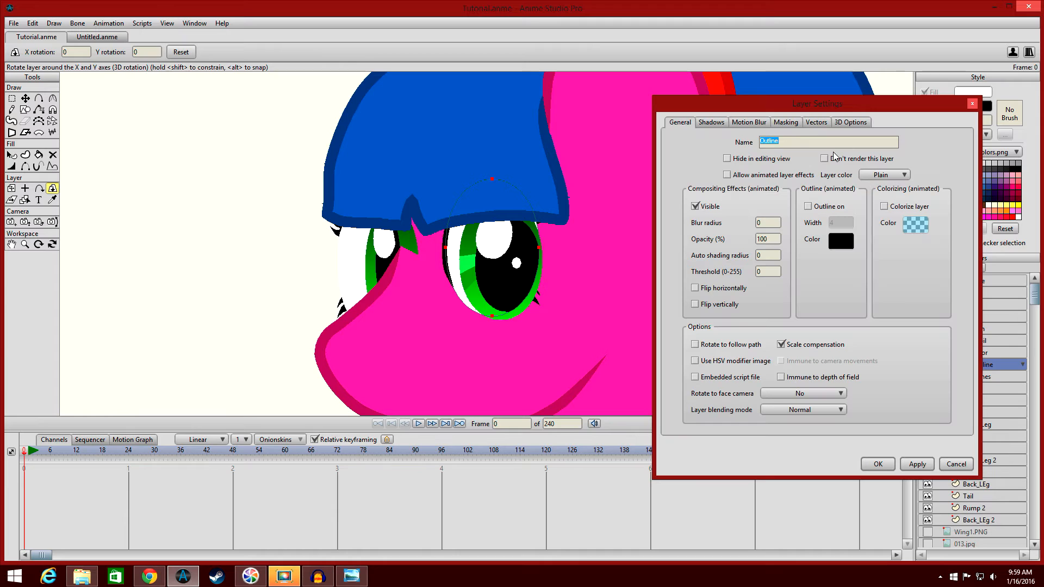
left_click(786, 123)
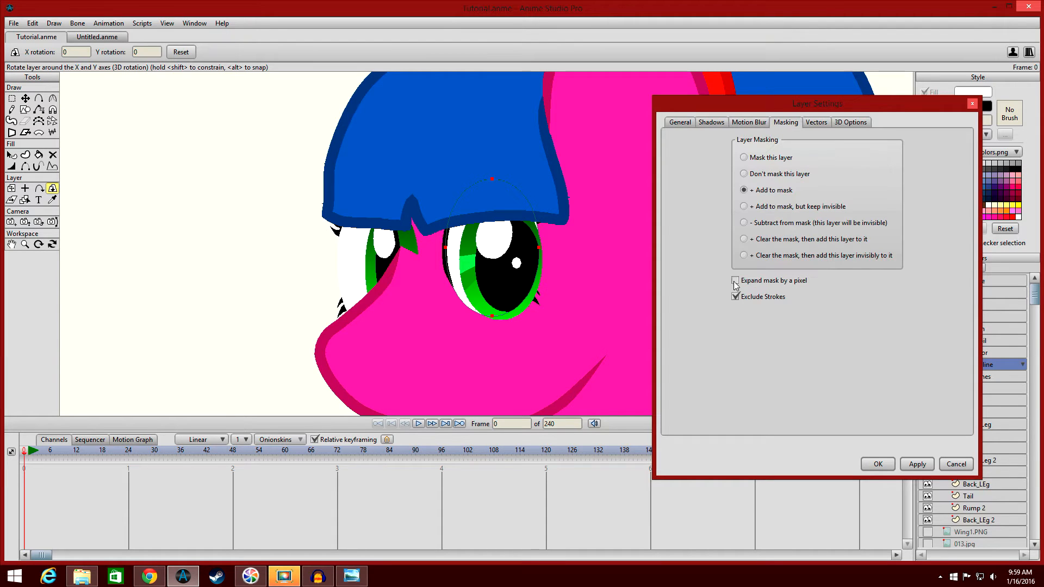
left_click(879, 464)
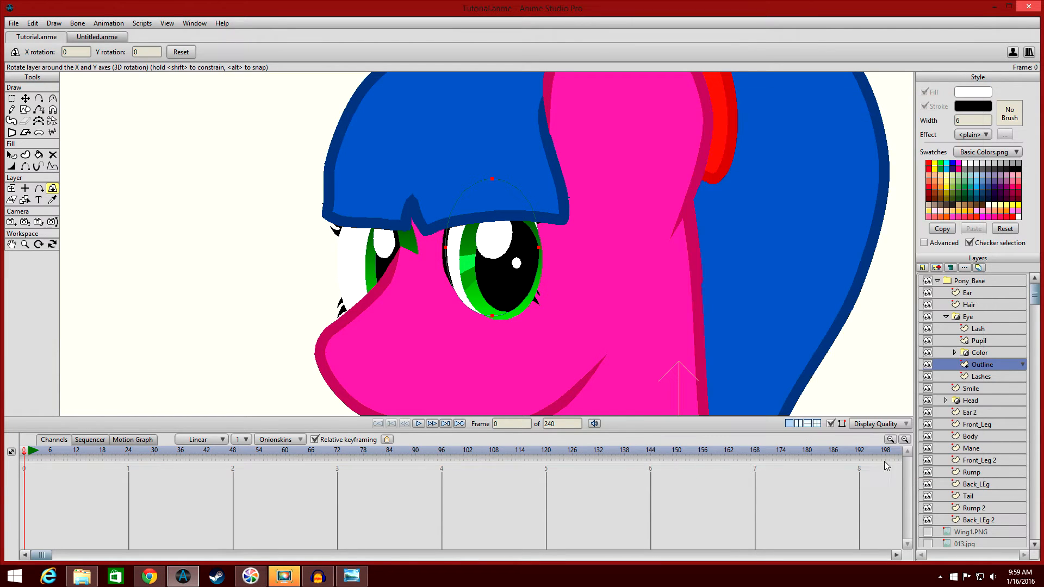
key("ctrl+r")
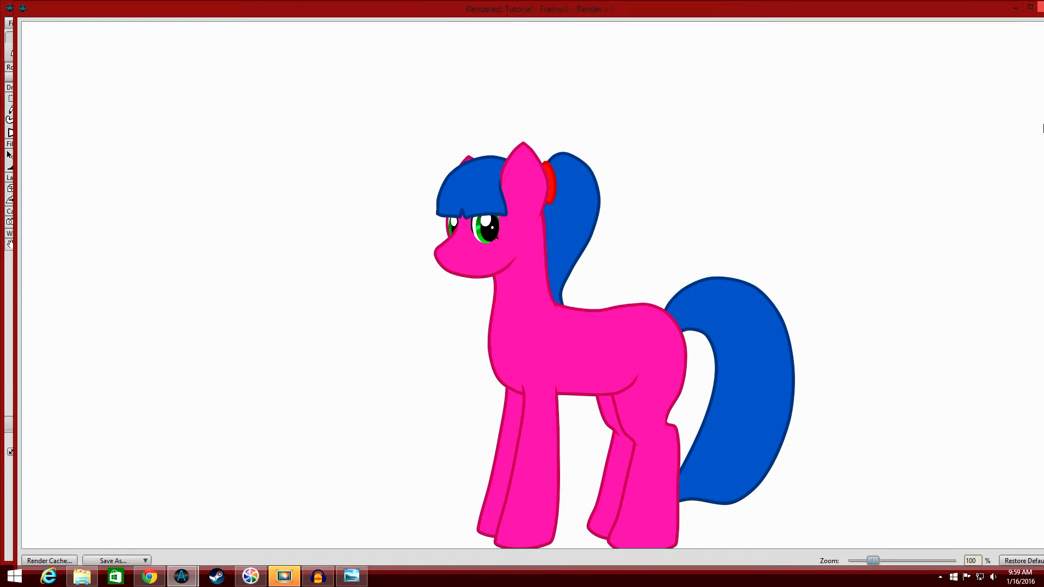
left_click(1038, 6)
scroll(767, 281, "down", 8)
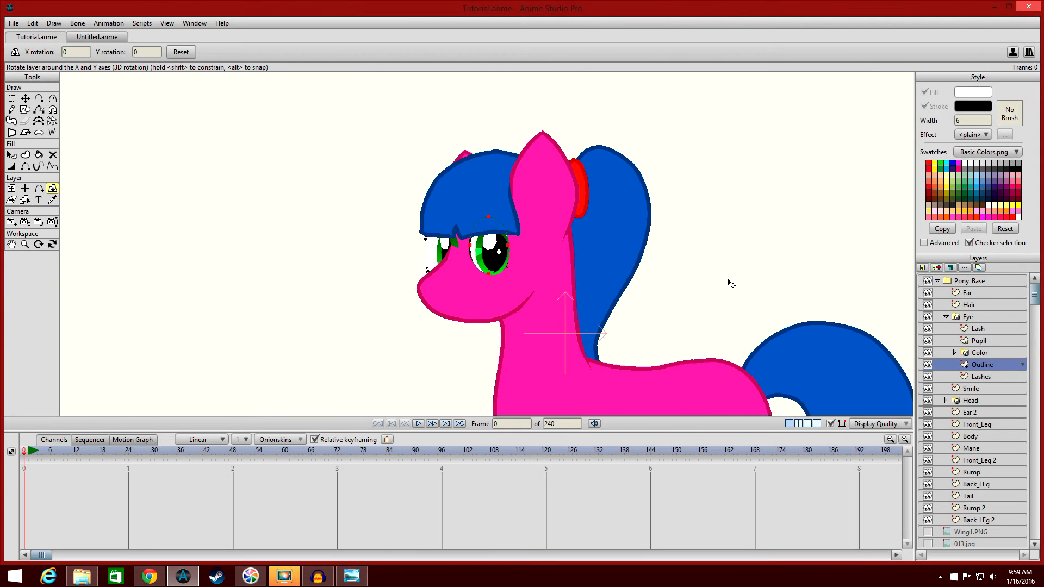
scroll(702, 283, "up", 2)
scroll(741, 249, "up", 2)
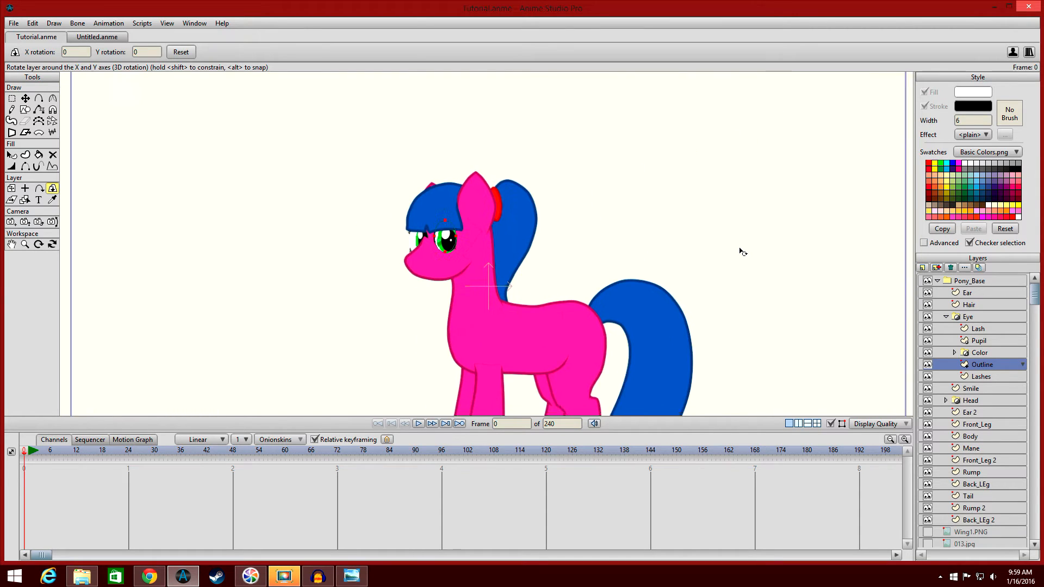
scroll(762, 245, "down", 2)
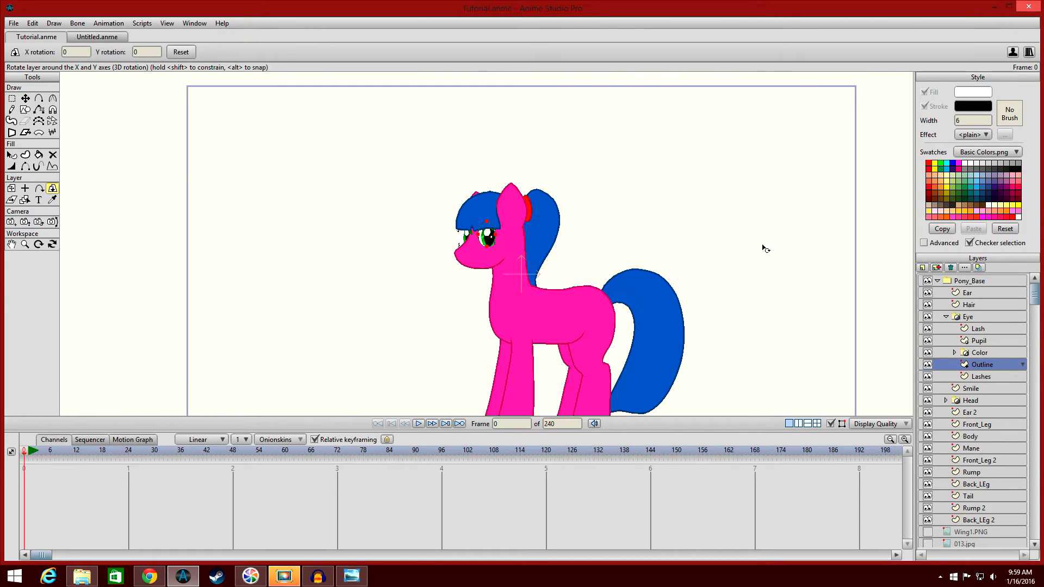
Collapse the Eye and Pony_Base groups and add a new group layer named MASKING.
left_click(944, 318)
left_click(942, 283)
scroll(854, 268, "down", 2)
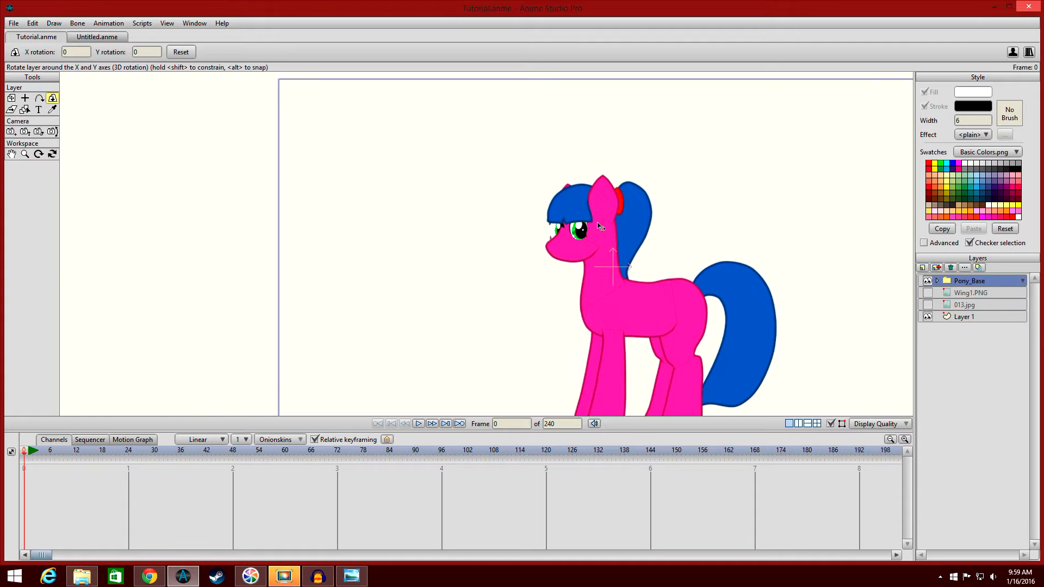
left_click(925, 267)
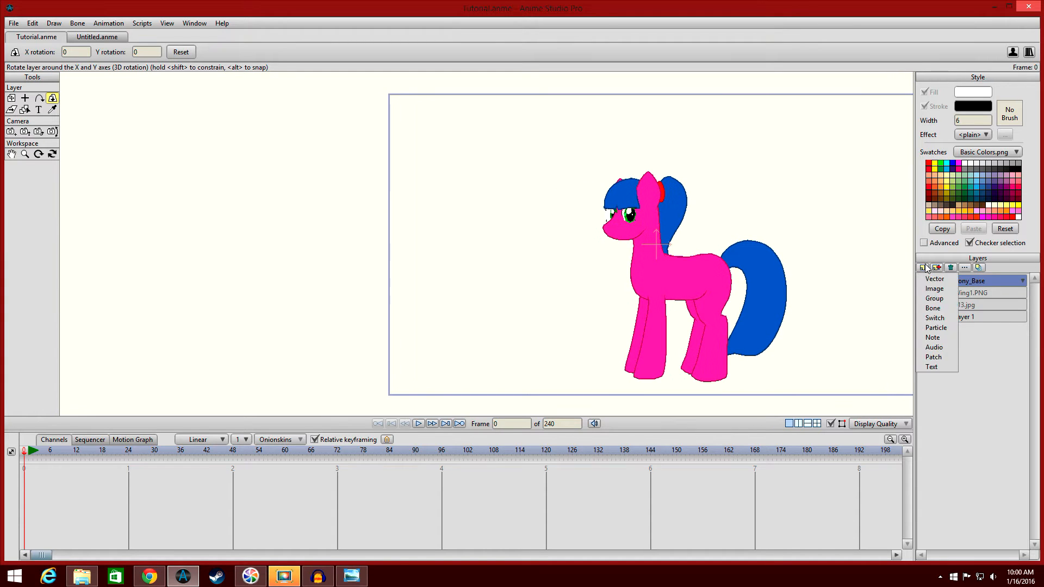
left_click(942, 300)
type("MASKING")
key("Return")
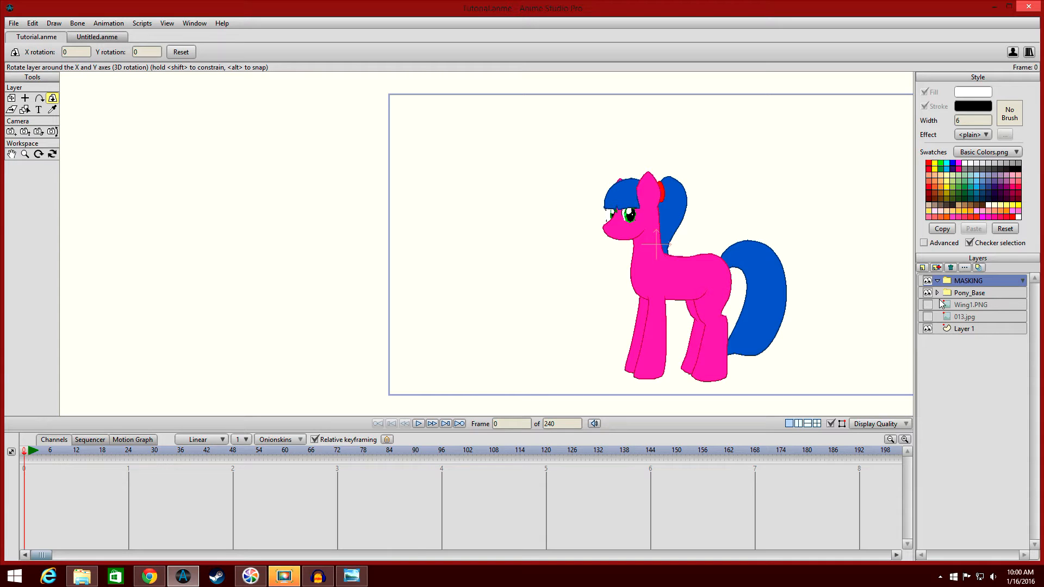
Add a vector layer named Masking_Base and move it into the MASKING group.
left_click(925, 267)
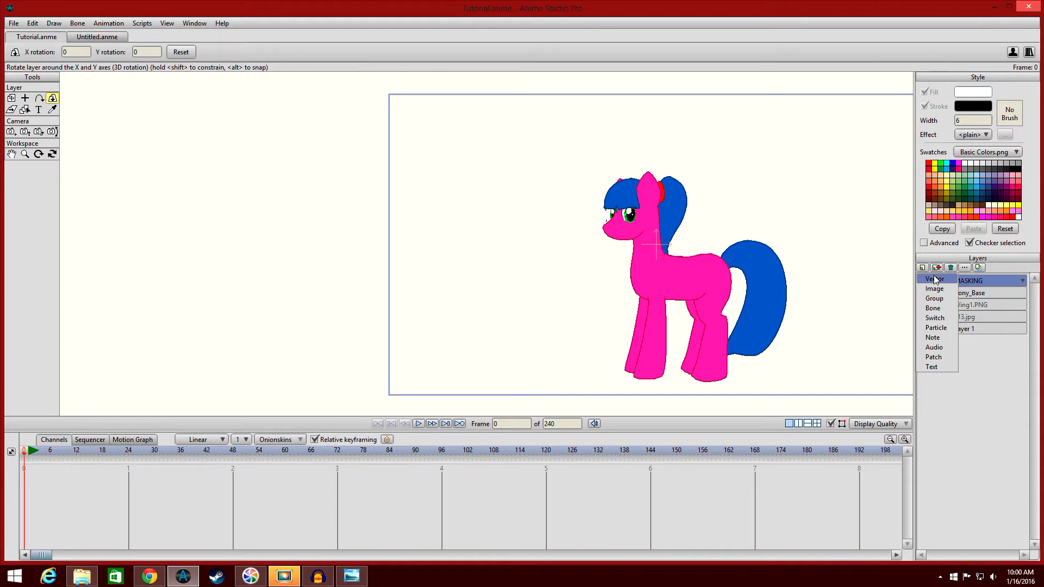
left_click(935, 279)
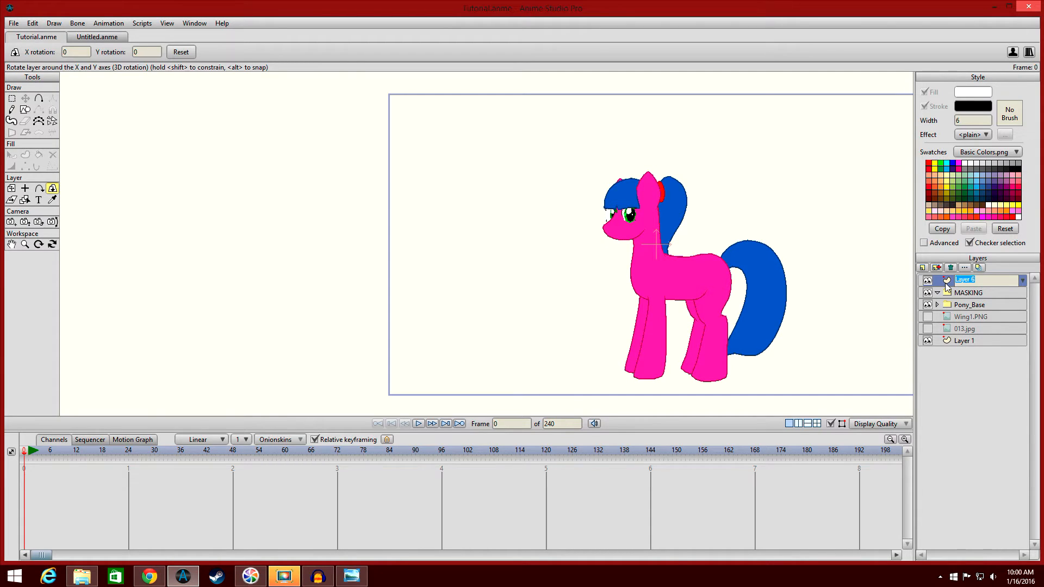
type("Masking_Base")
key("Return")
left_click_drag(964, 279, 988, 294)
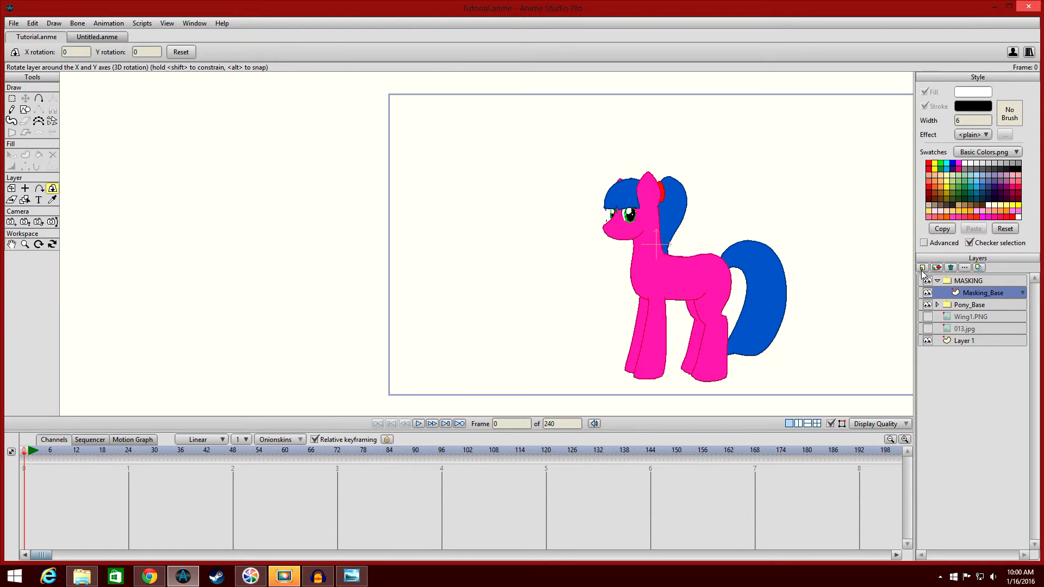
Add another vector layer inside MASKING named That_Which_Is_Masked.
left_click(923, 267)
left_click(941, 279)
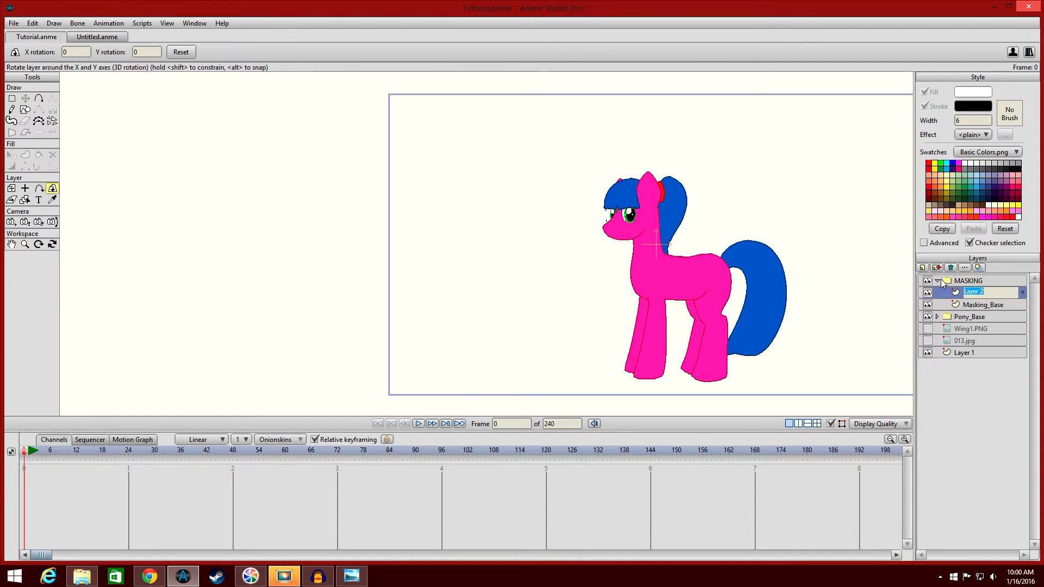
type("That")
type("_Which")
type("_Is")
type("_Masked")
key("Return")
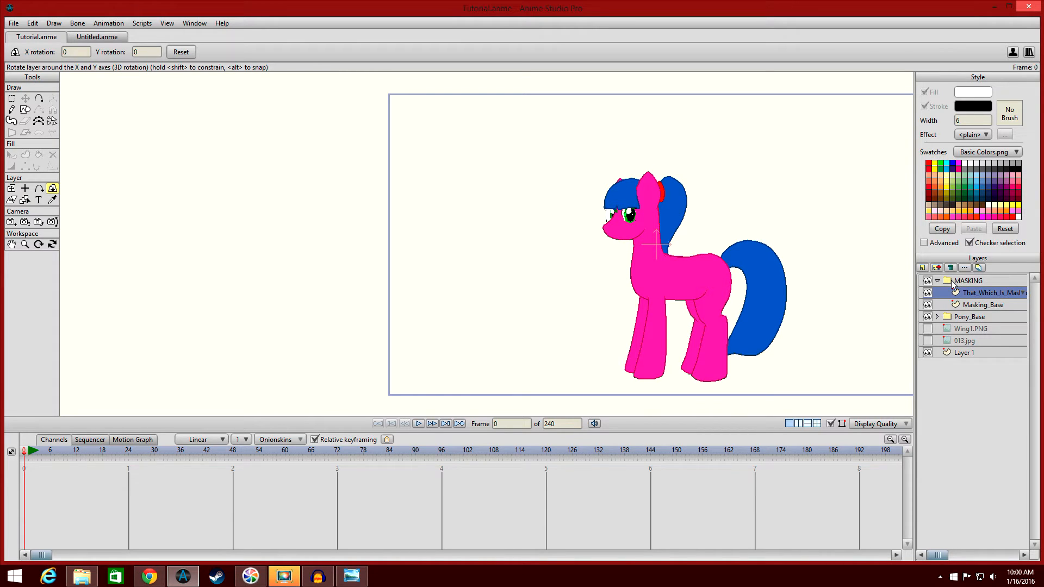
Set the MASKING group's group mask to Hide all in its layer settings.
double_click(952, 279)
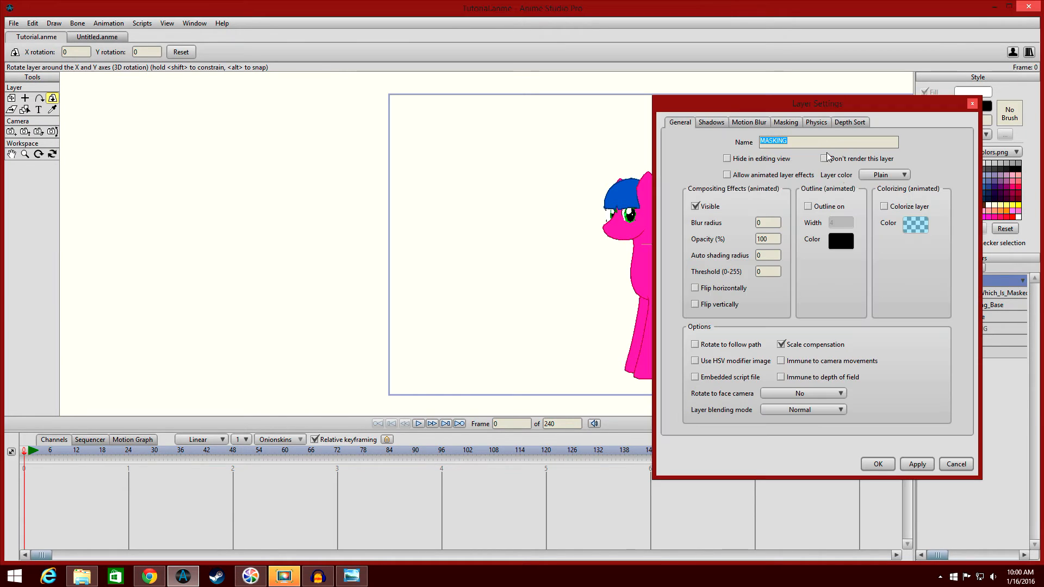
left_click(788, 123)
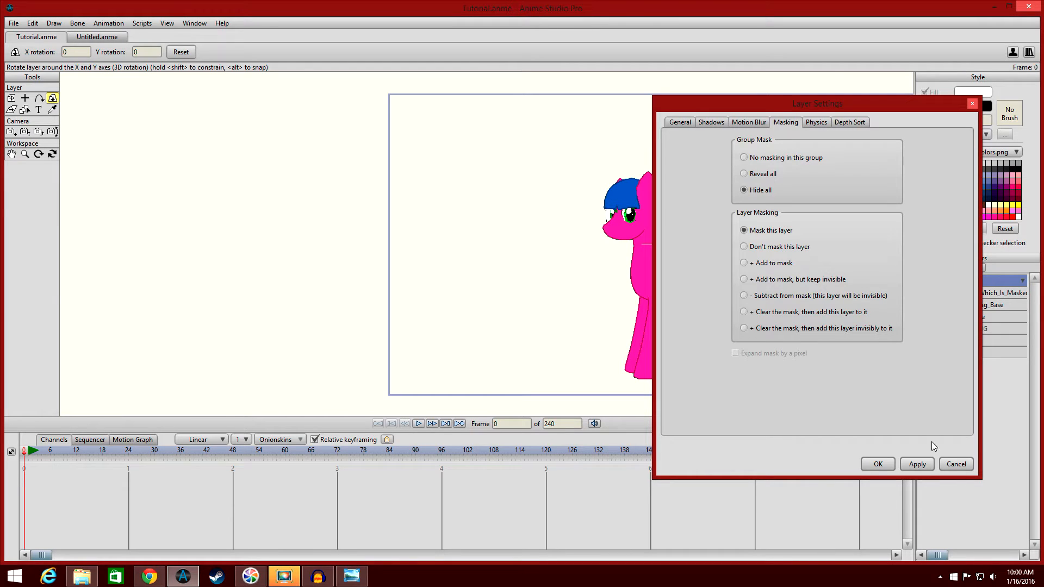
left_click(879, 462)
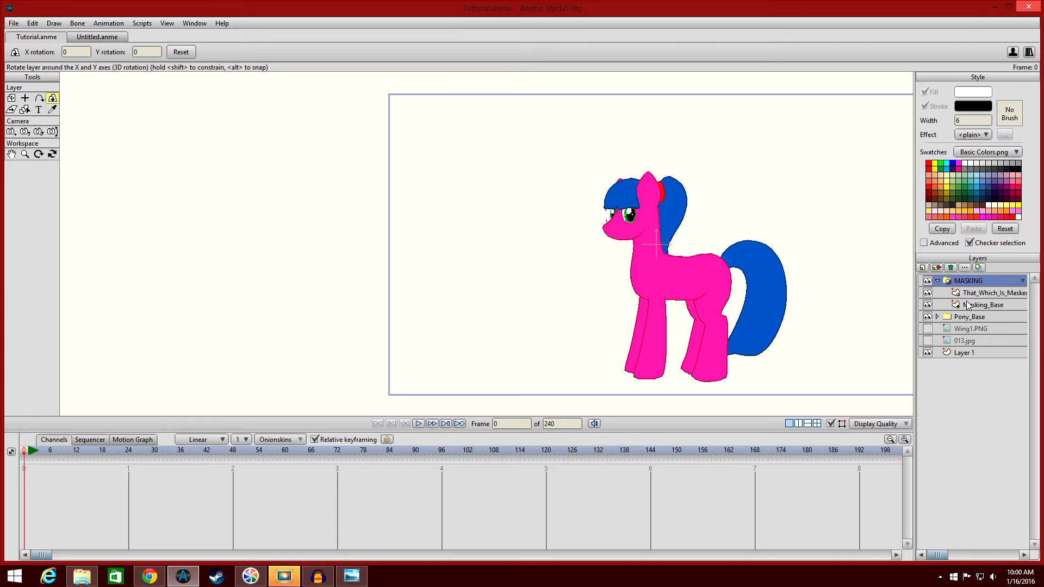
Review the masking mode options of the Masking_Base and That_Which_Is_Masked layers.
mouse_move(974, 306)
left_mouse_down()
mouse_move(974, 289)
mouse_move(978, 308)
left_mouse_up()
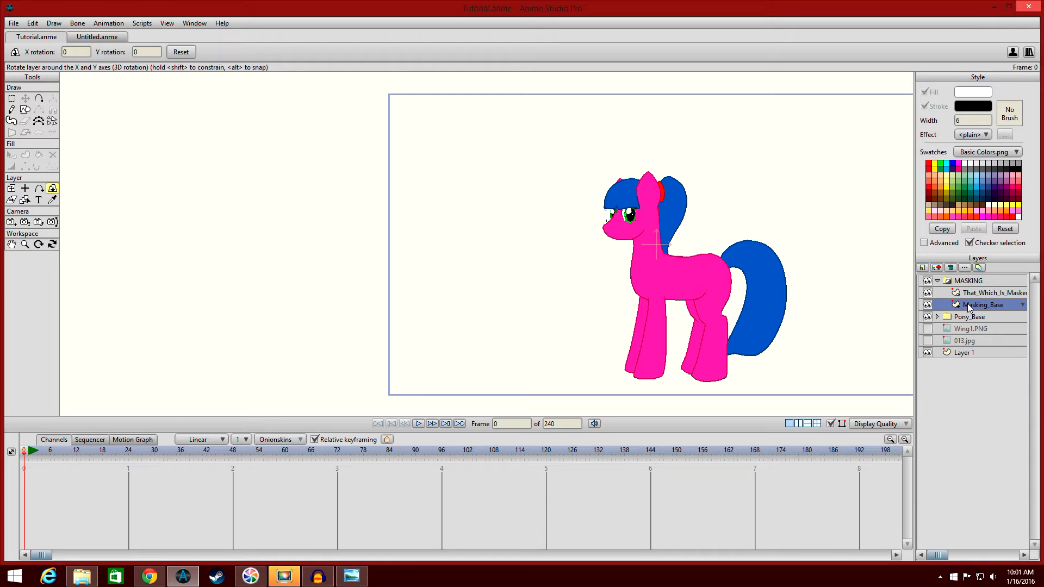
left_click_drag(872, 314, 763, 314)
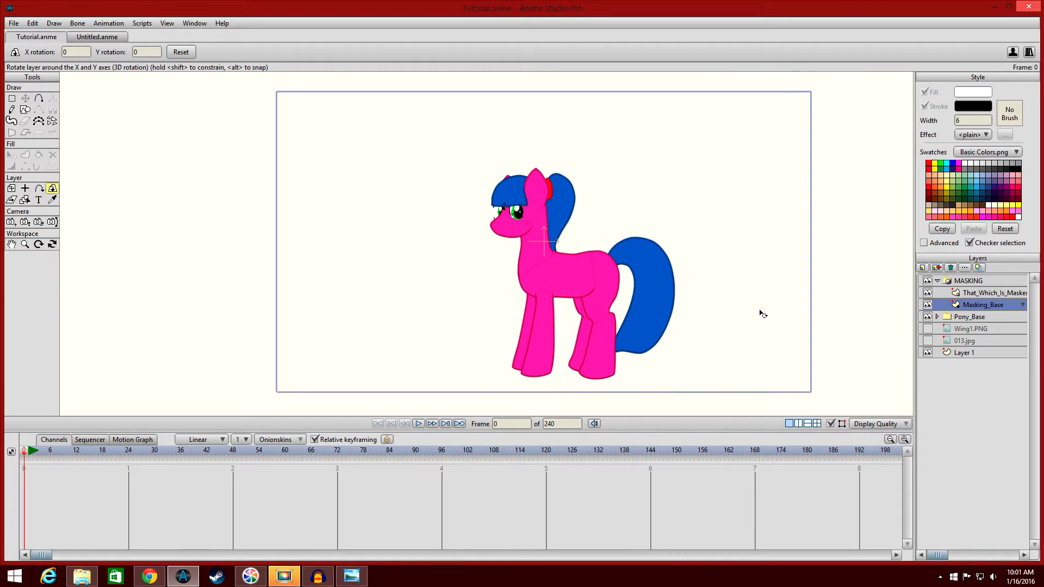
right_click(957, 306)
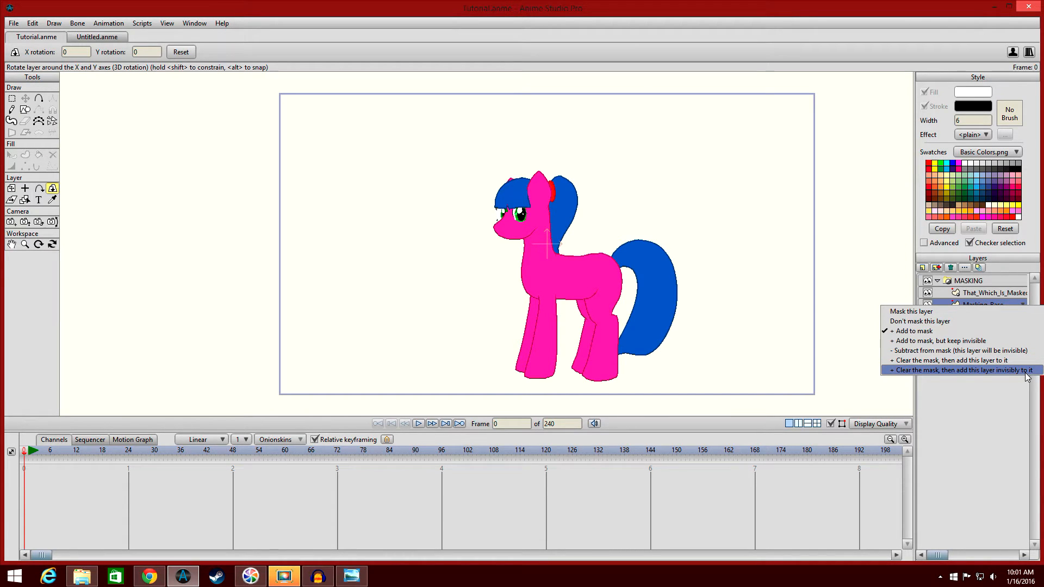
left_click(1011, 444)
left_click(956, 294)
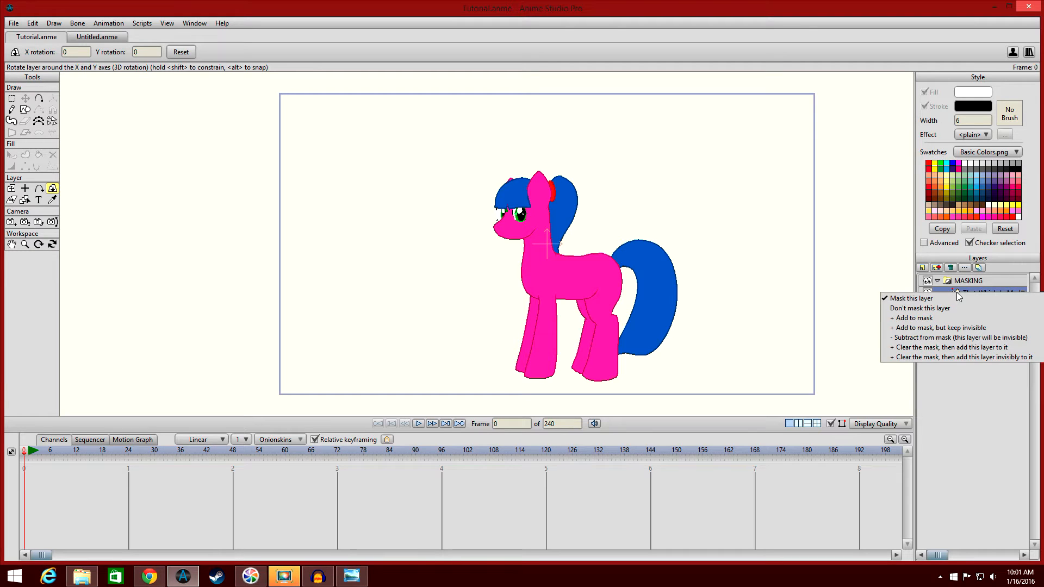
left_click(971, 399)
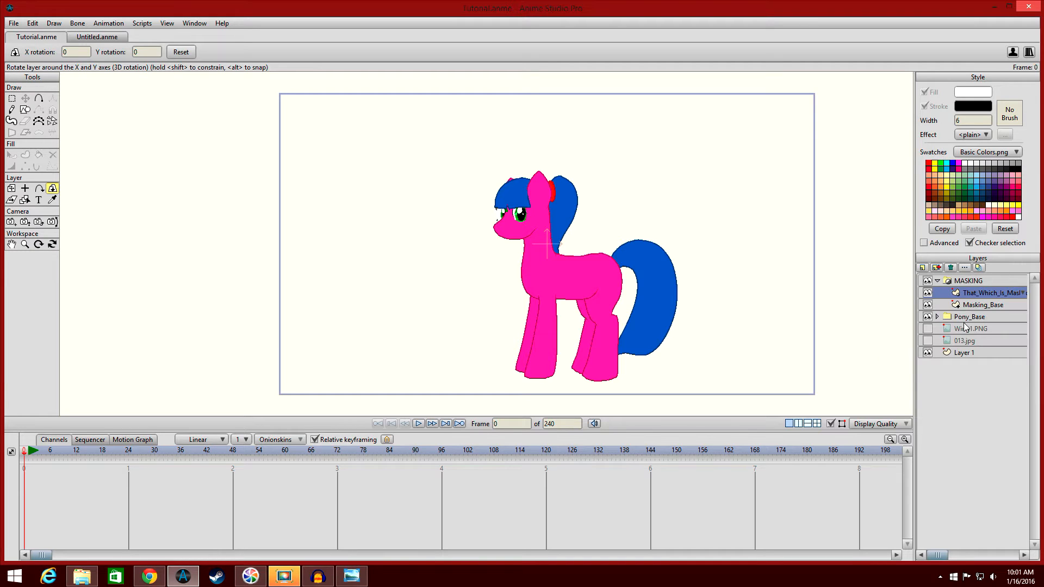
left_click(958, 294)
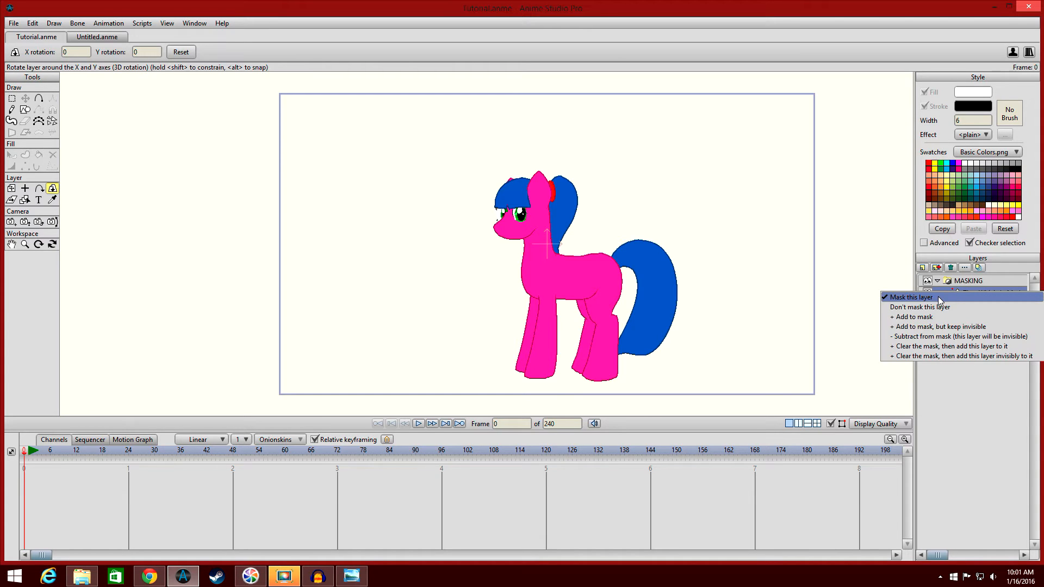
left_click(983, 403)
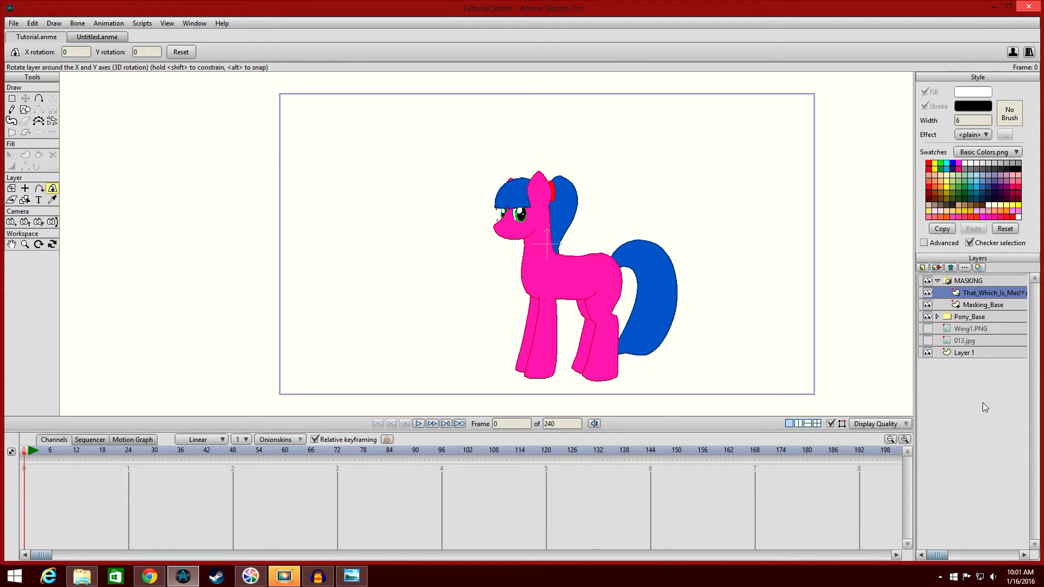
left_click(923, 268)
left_click(935, 279)
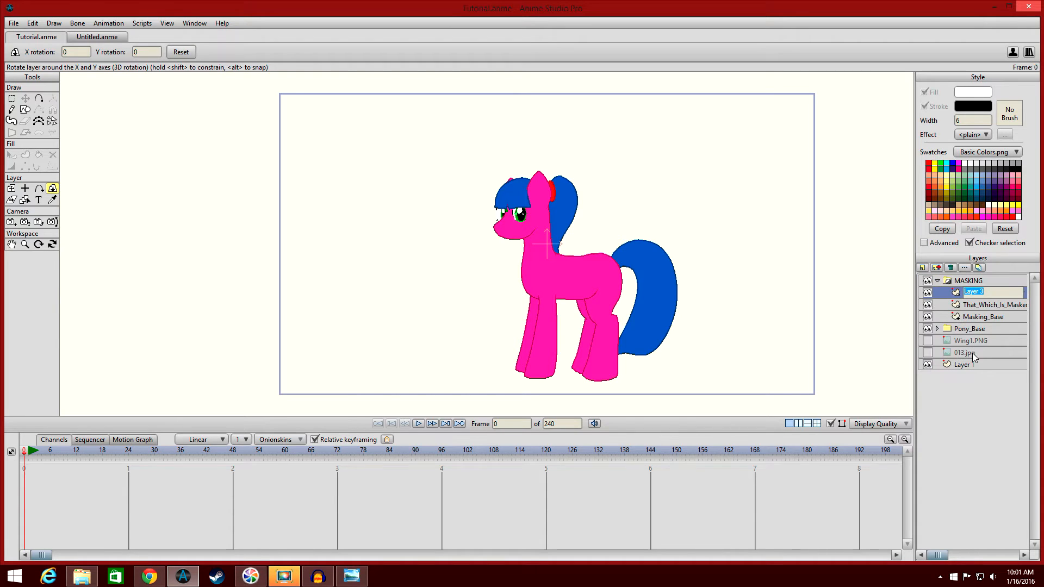
key("Return")
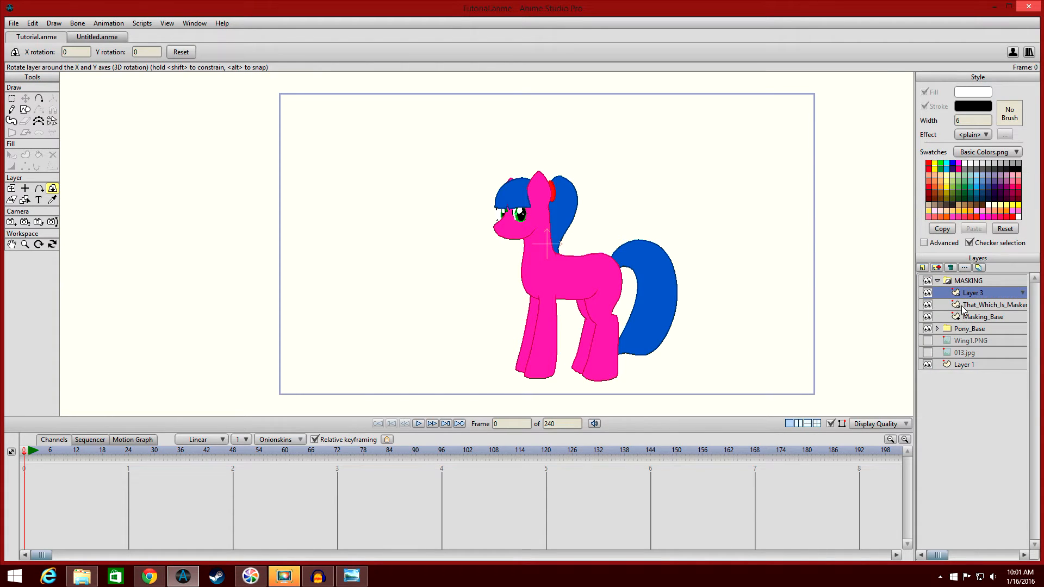
left_click(955, 294)
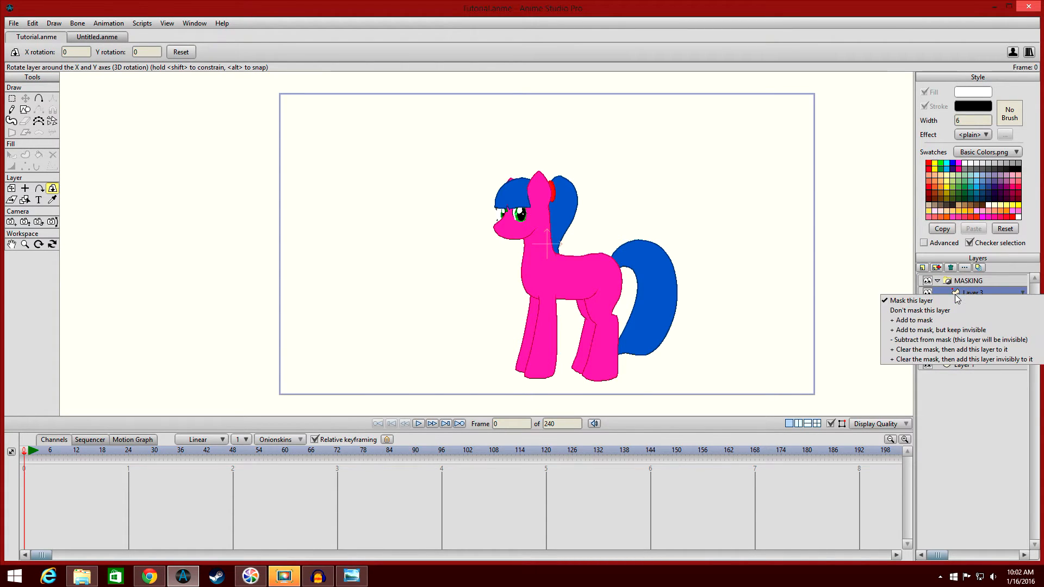
left_click(956, 315)
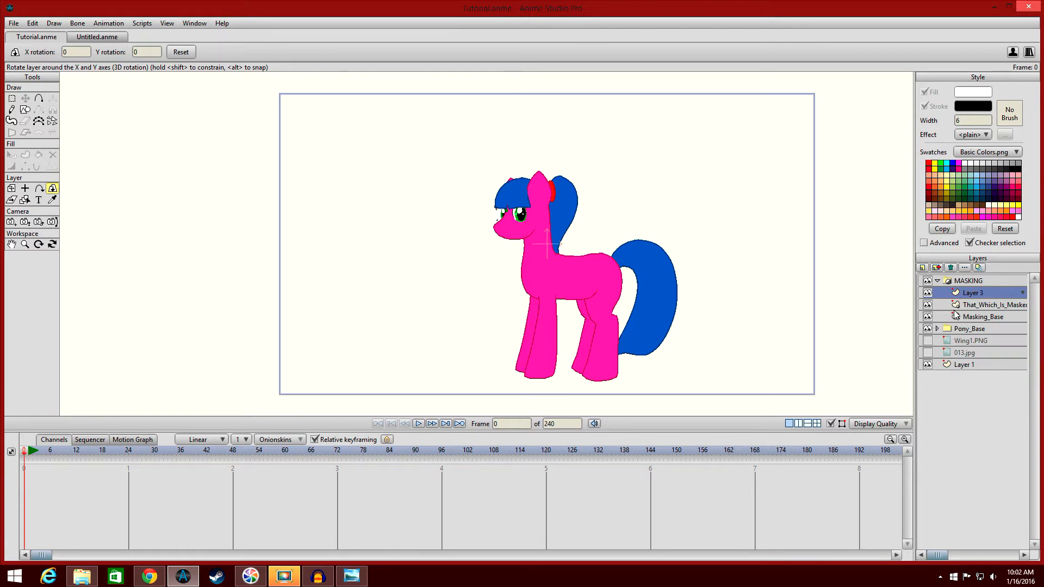
left_click(952, 267)
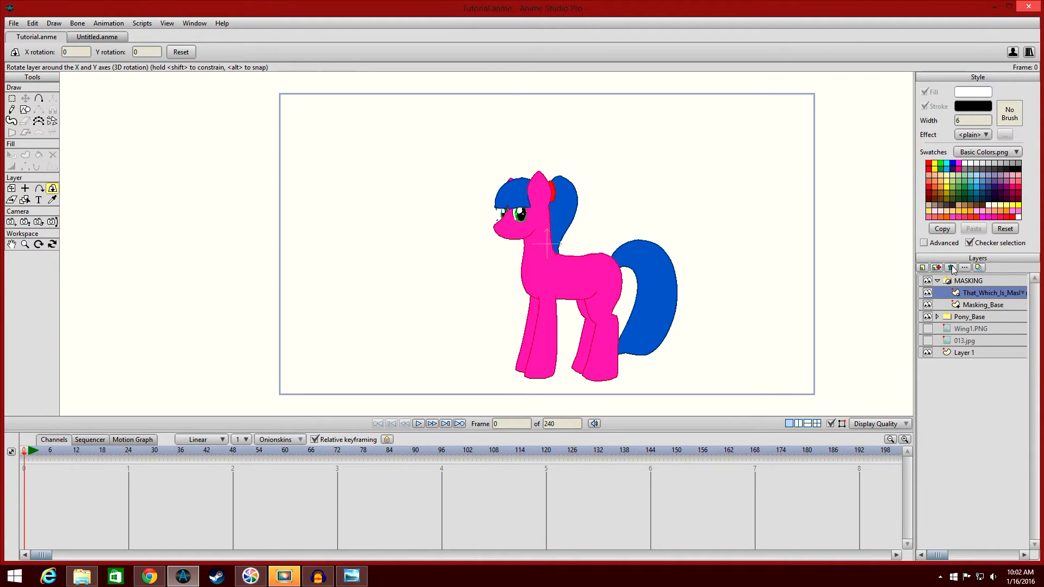
Select the Masking_Base layer and draw a large oval to the left of the pony.
left_click(979, 306)
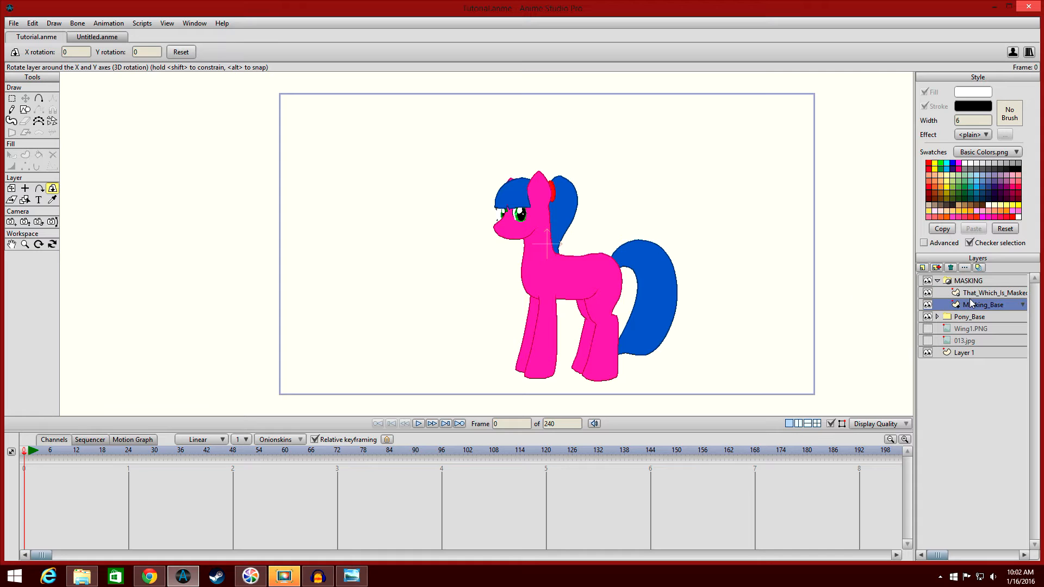
left_click_drag(491, 292, 586, 290)
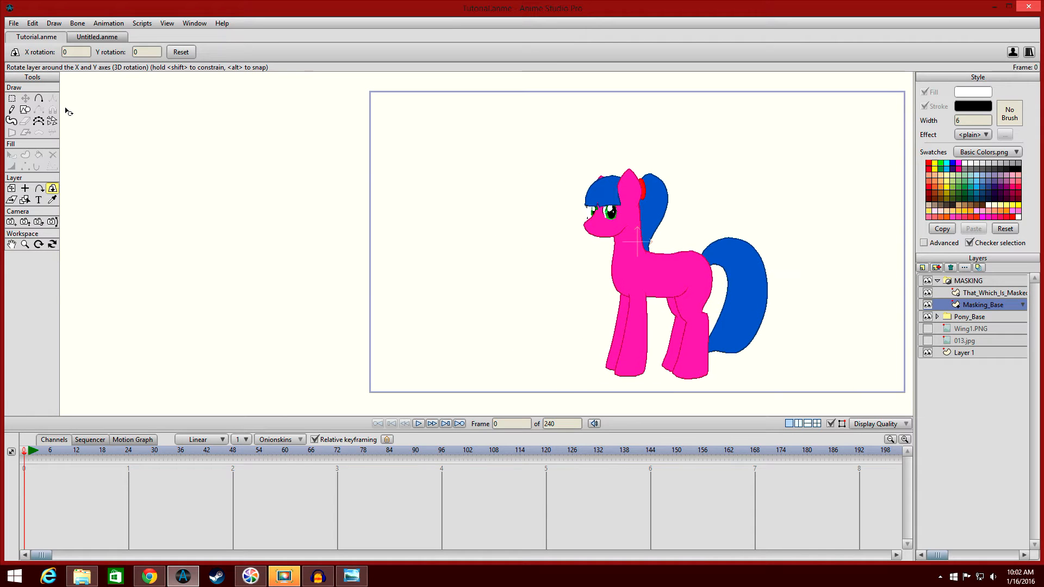
left_click(25, 110)
left_click_drag(271, 163, 400, 320)
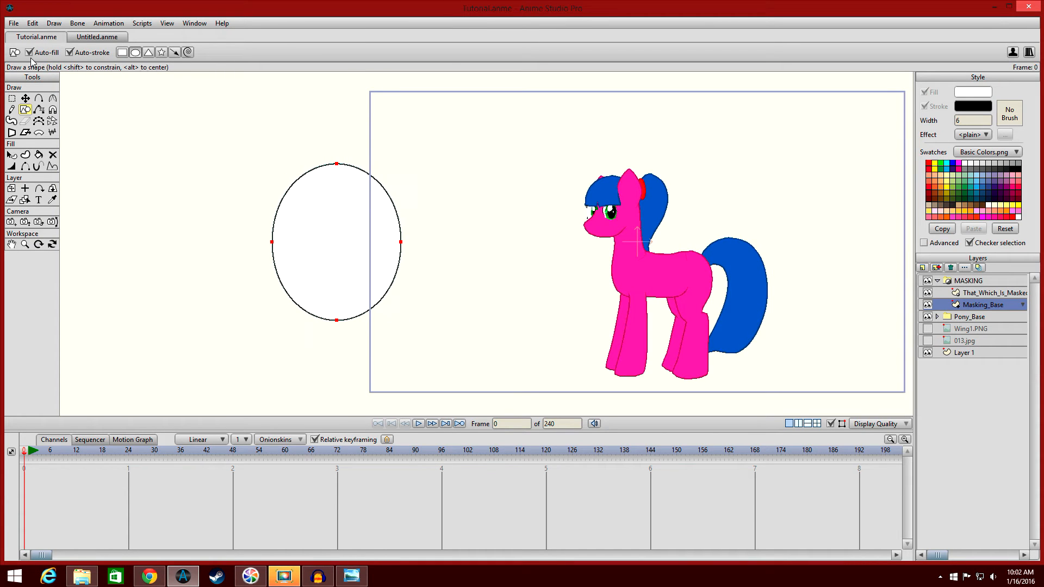
Move the oval slightly further left with the point transform tool.
left_click(25, 98)
left_click_drag(368, 271, 303, 271)
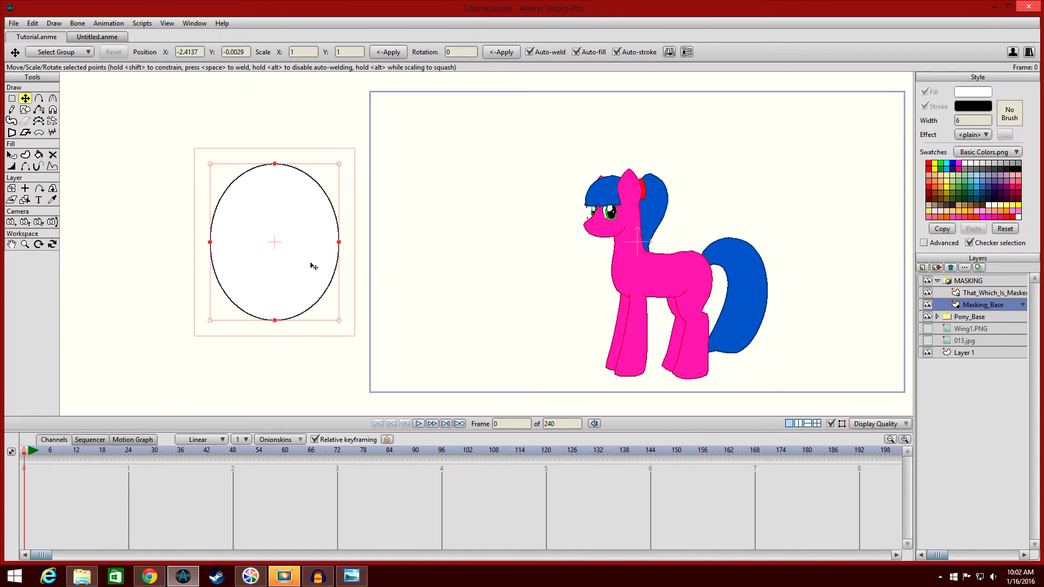
scroll(527, 263, "up", 3)
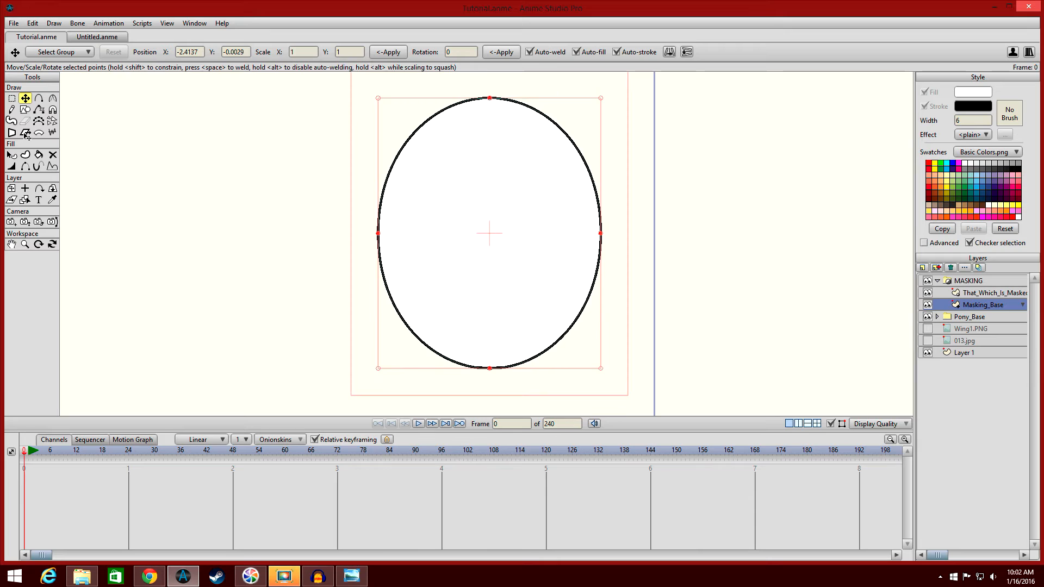
Set the Masking_Base layer's origin at the centre of the oval.
left_click(10, 189)
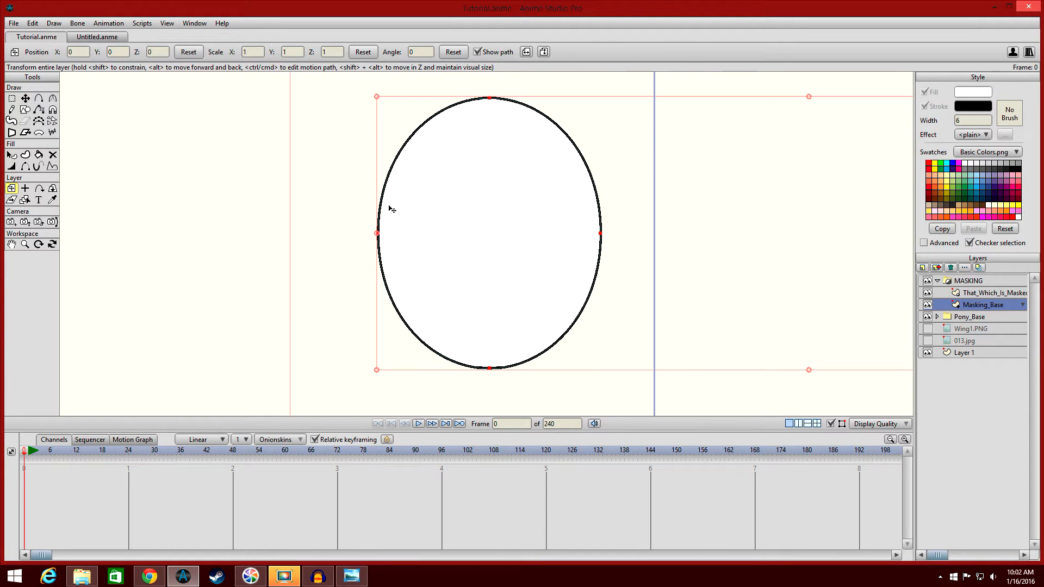
left_click(25, 189)
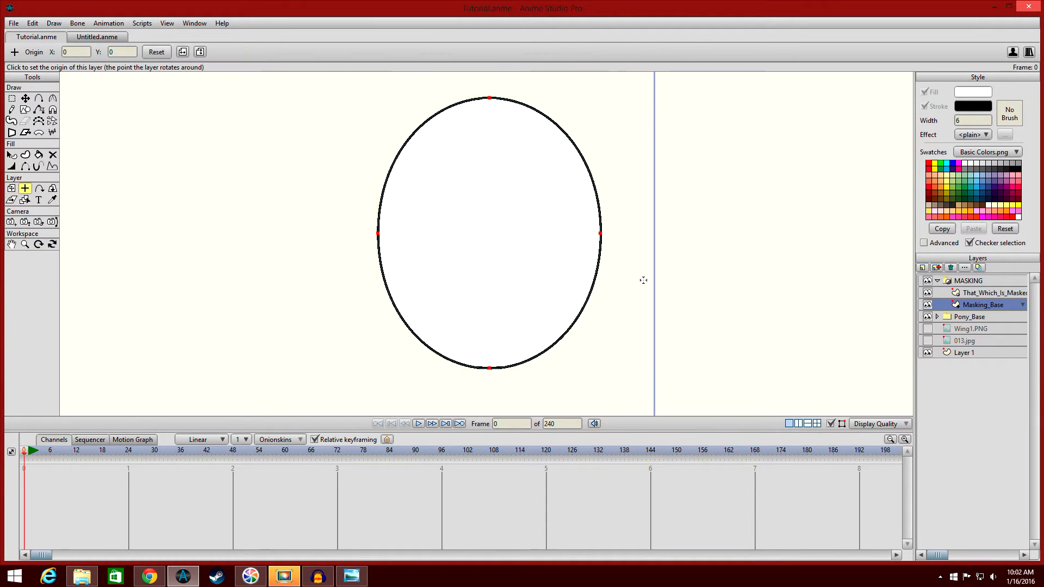
left_click(490, 237)
left_click(53, 200)
scroll(705, 201, "down", 1)
scroll(702, 201, "down", 1)
scroll(702, 201, "up", 2)
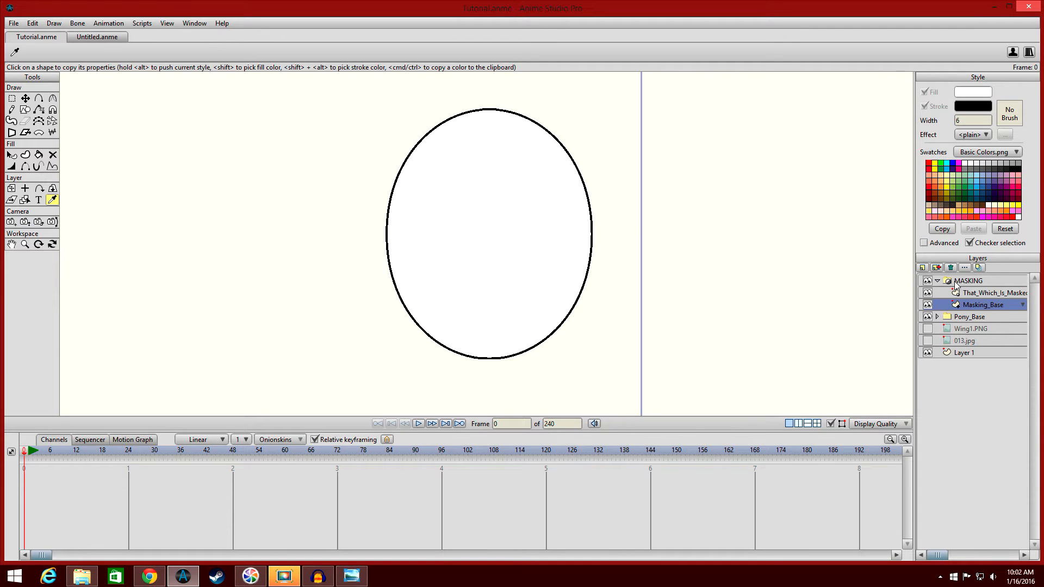
Select the That_Which_Is_Masked layer and draw a smaller oval beside the large one.
left_click(975, 294)
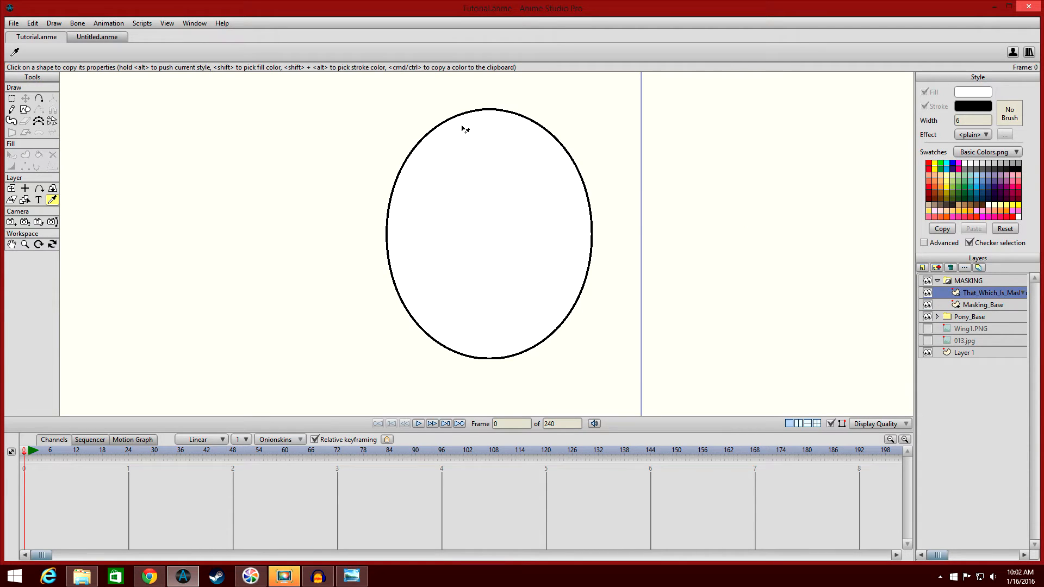
left_click(25, 109)
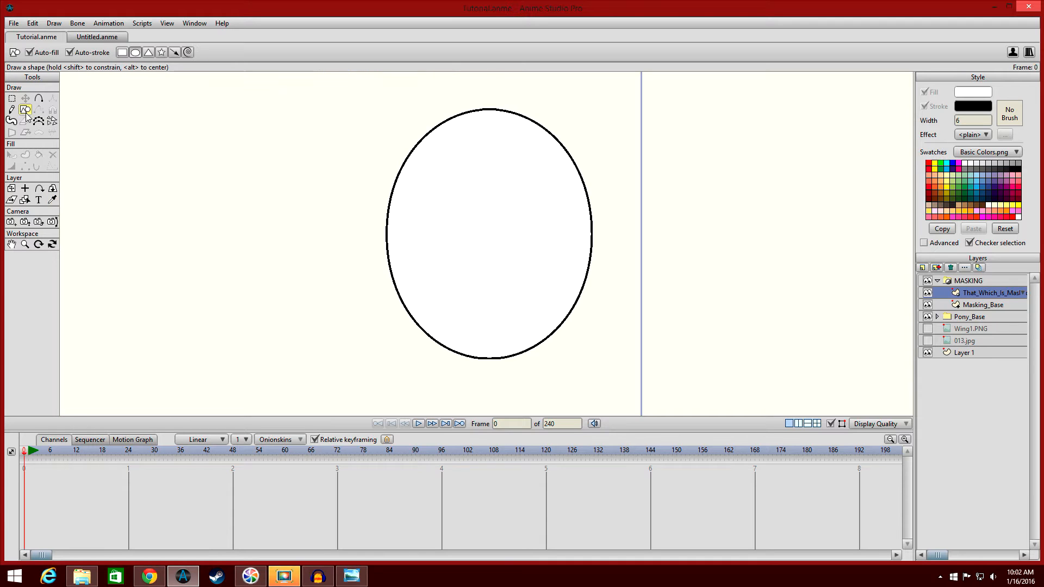
left_click_drag(171, 136, 292, 263)
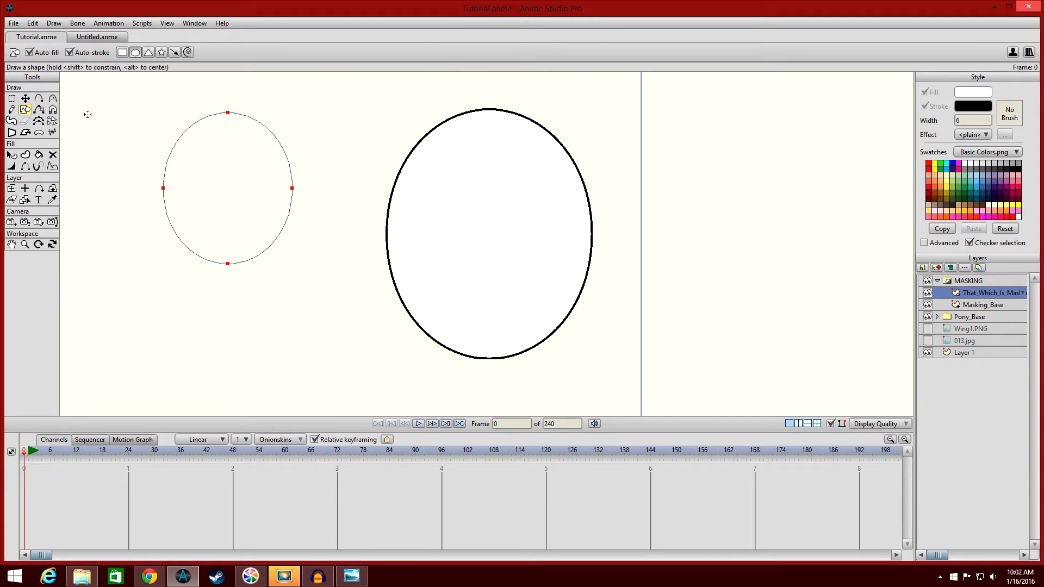
Give the small oval a red fill of F20000 and remove its outline stroke.
left_click(25, 98)
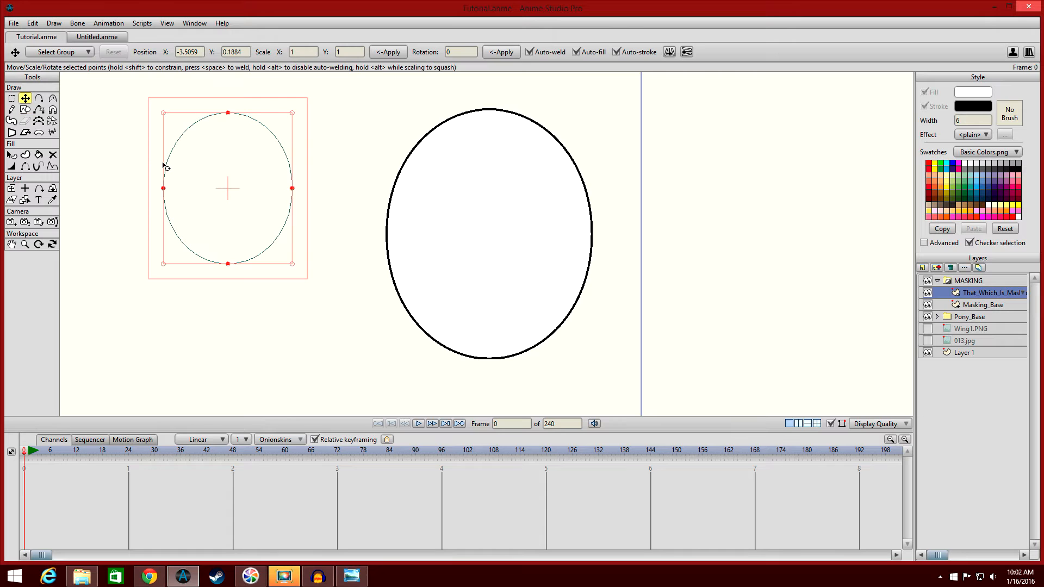
left_click(12, 154)
left_click(216, 165)
left_click(974, 92)
left_click(746, 236)
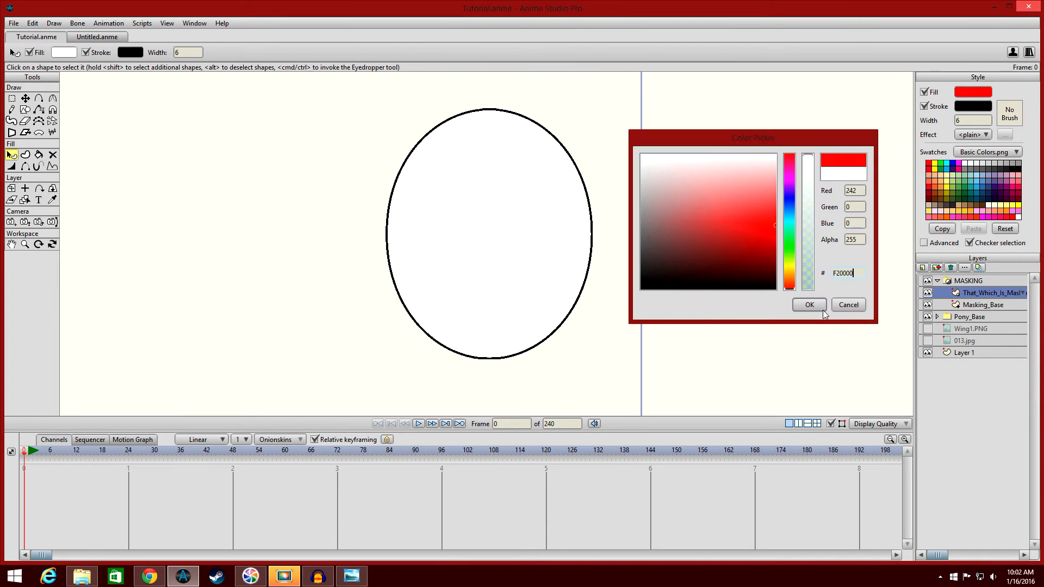
left_click(810, 305)
left_click(925, 106)
key("Delete")
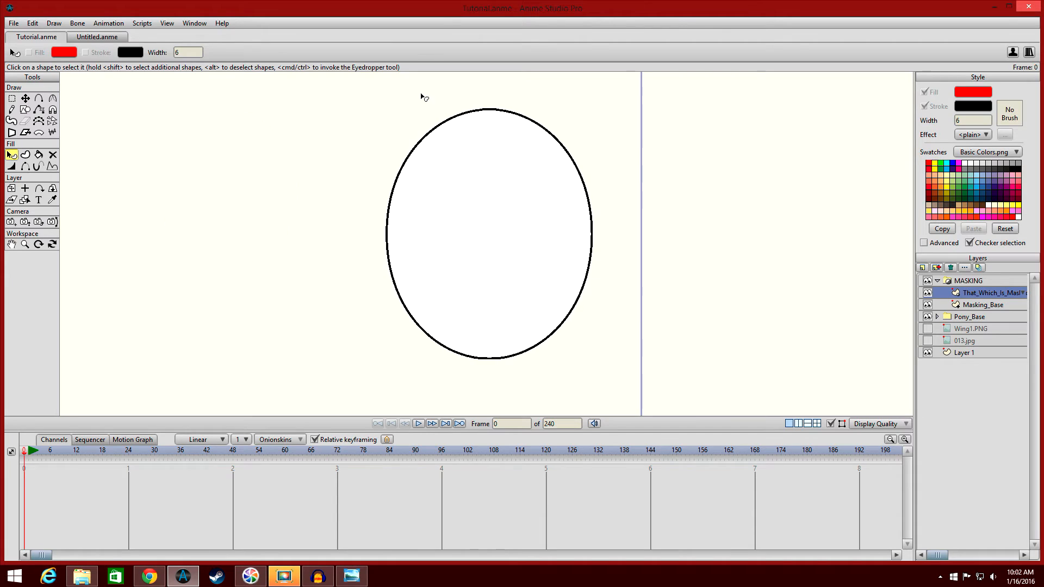
Move the small red oval into the centre of the large oval.
left_click(25, 98)
left_click_drag(224, 177, 488, 218)
left_click(188, 197)
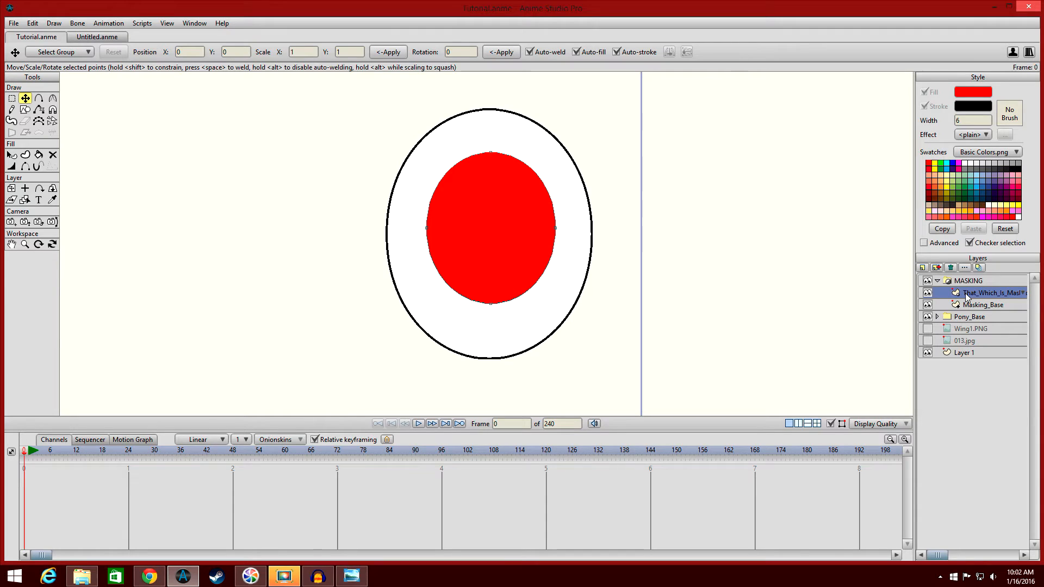
Move the red oval left so it overlaps the large oval's left edge.
left_click(1007, 303)
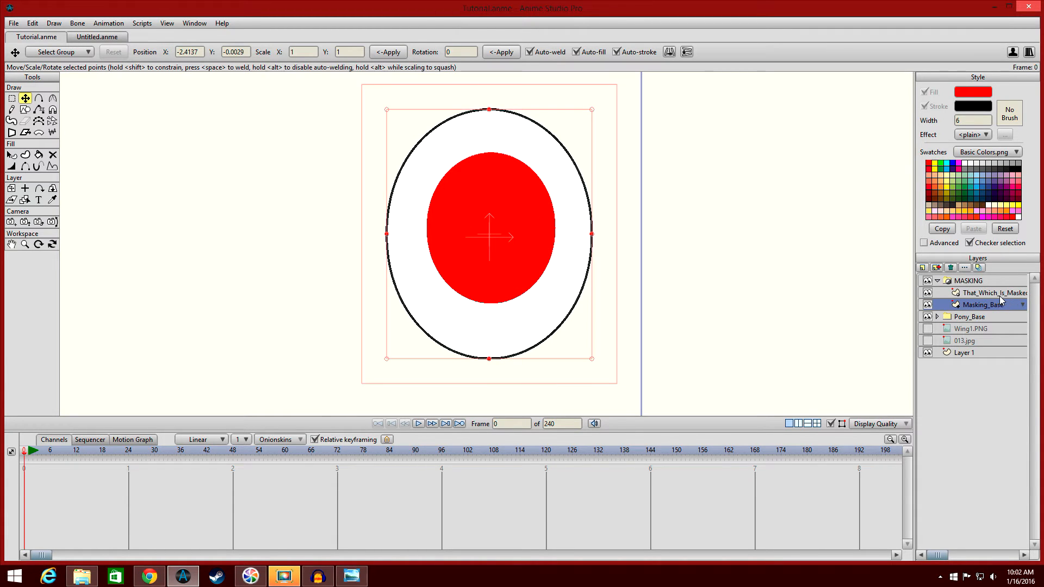
left_click(1000, 294)
double_click(514, 219)
left_click_drag(514, 218, 437, 220)
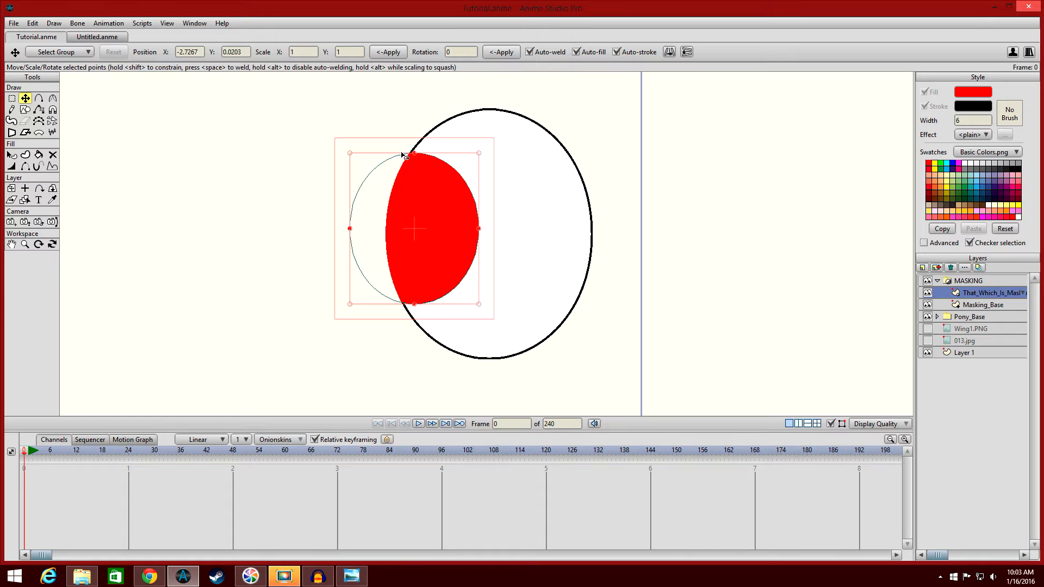
scroll(432, 309, "up", 1)
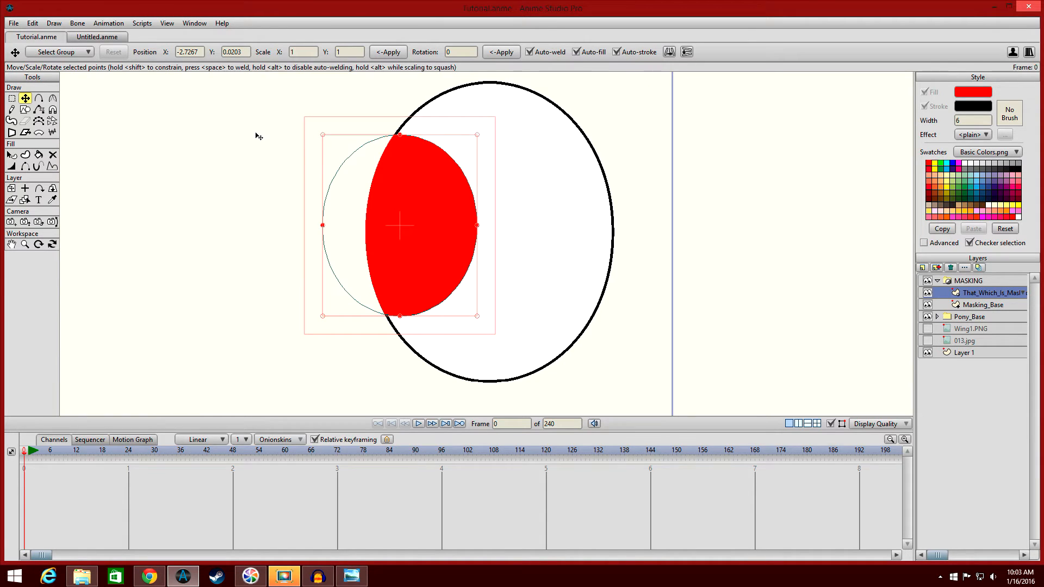
left_click(12, 155)
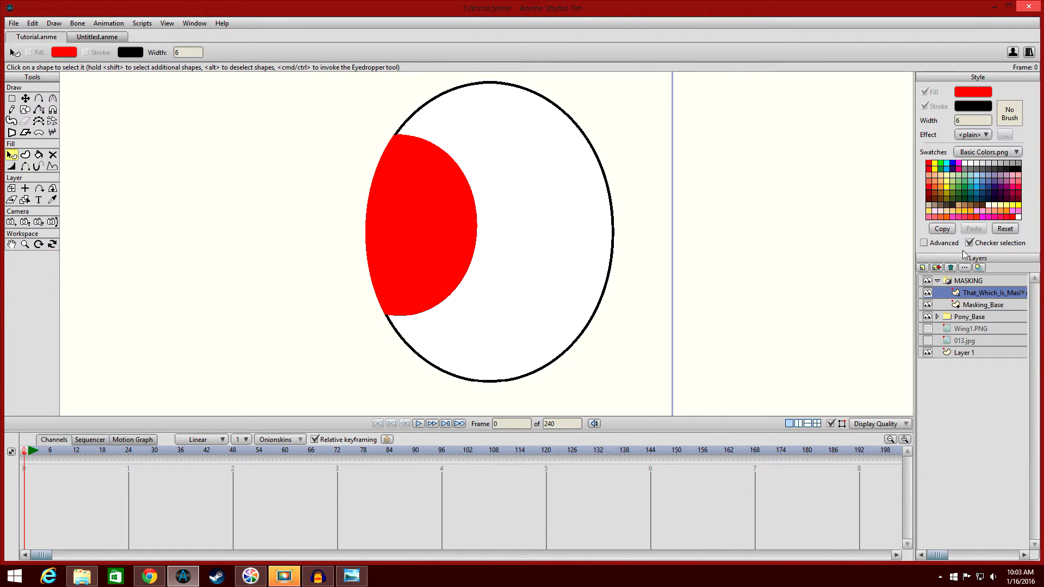
Review the Masking_Base layer's masking mode in its layer settings.
double_click(977, 305)
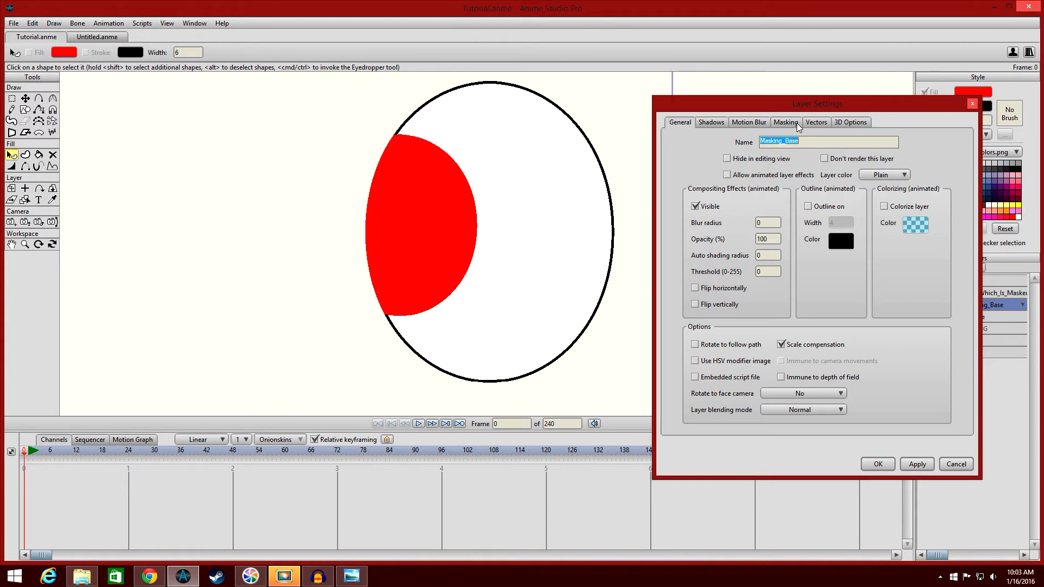
left_click(798, 125)
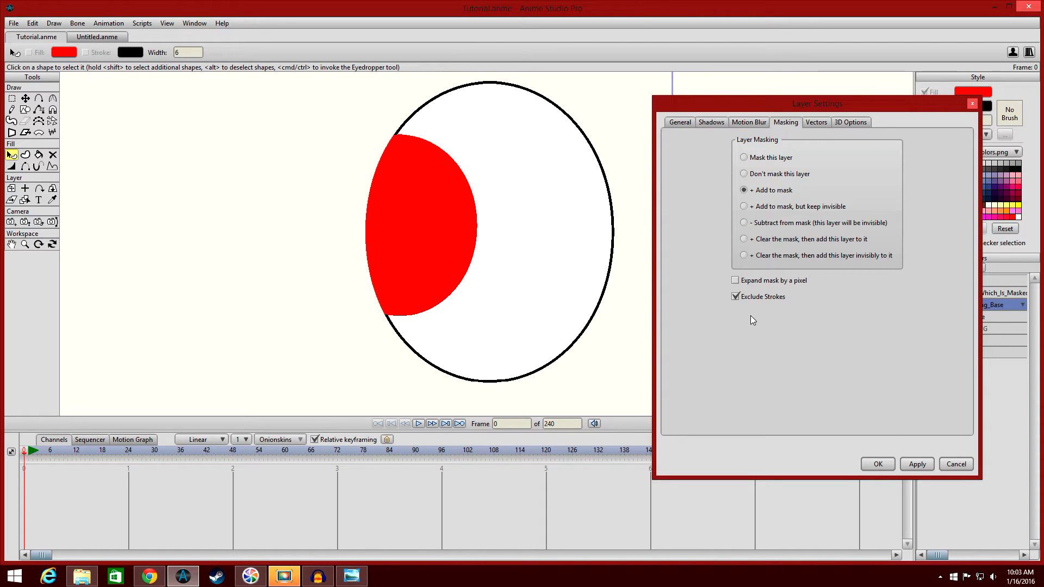
left_click(917, 465)
left_click(878, 464)
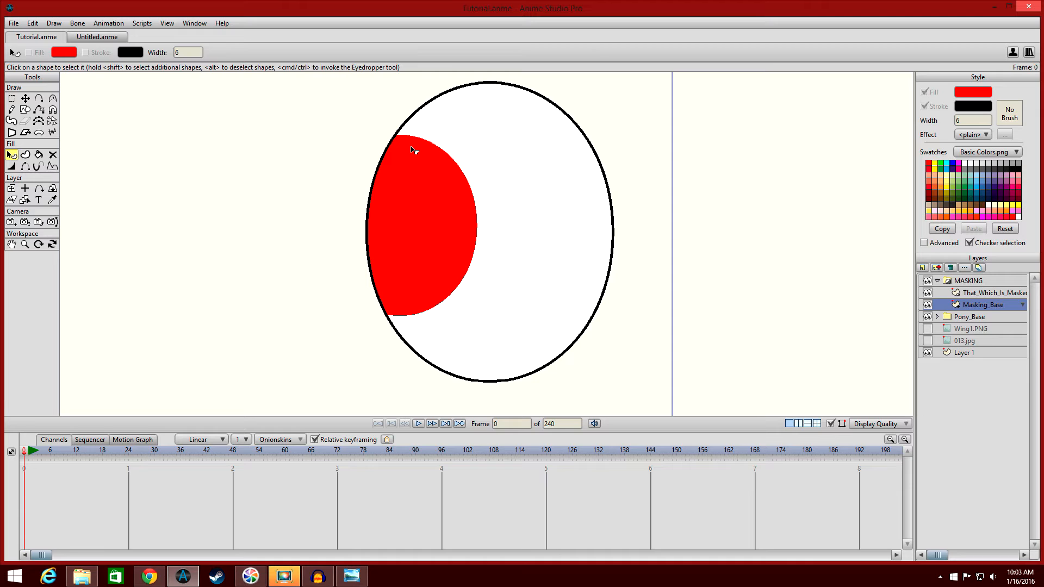
left_click(25, 99)
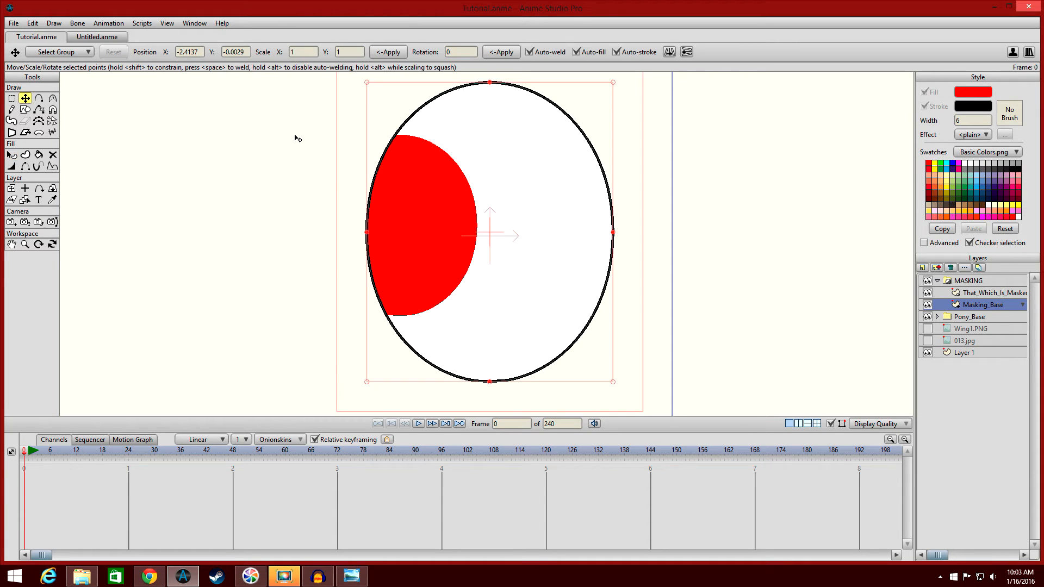
left_click(1003, 294)
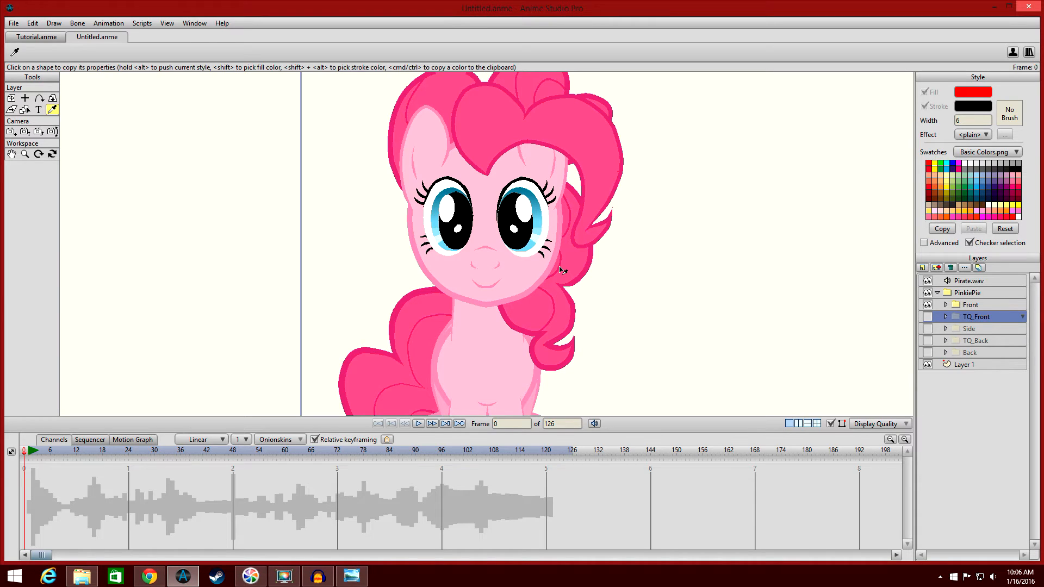
Create a group layer above the Muzzle layer inside Front, convert it to a switch, then delete it.
left_click(977, 305)
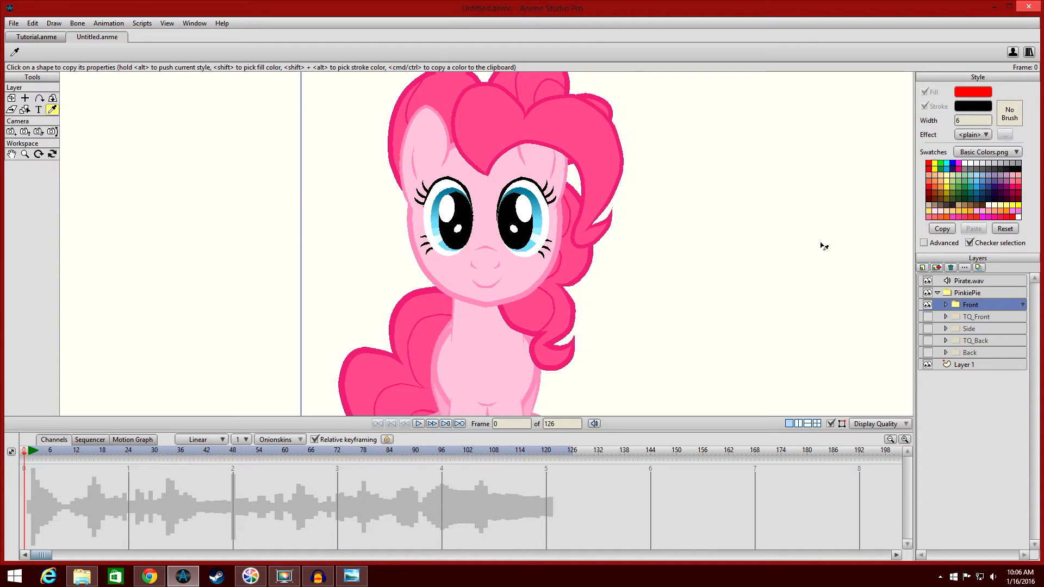
left_click(947, 305)
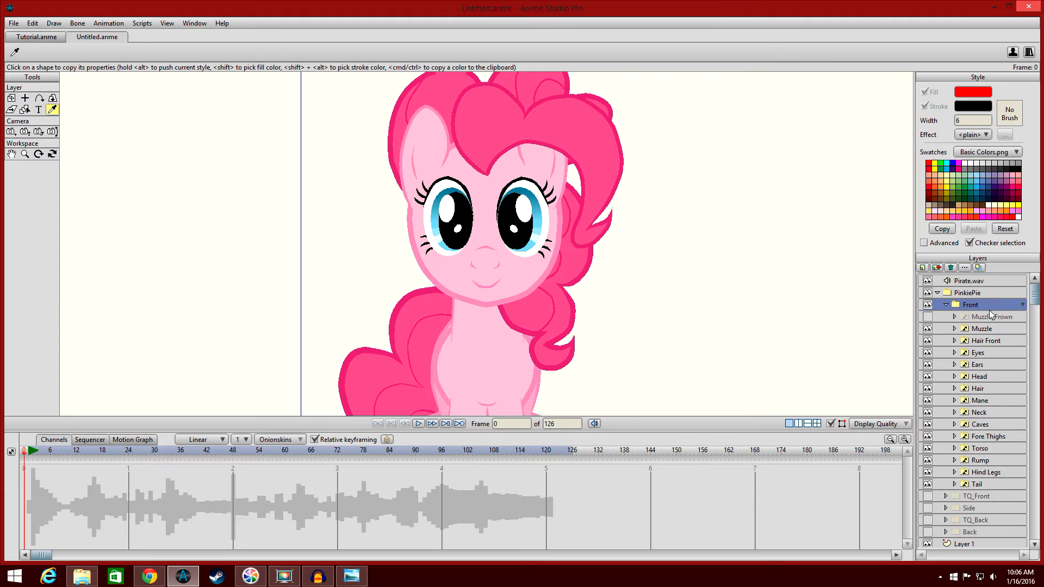
left_click(986, 329)
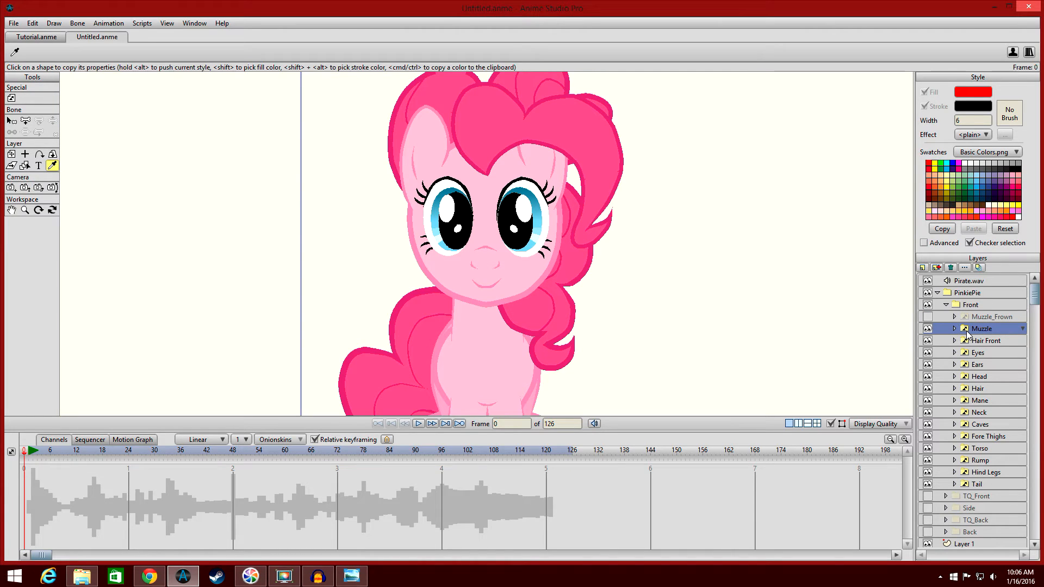
left_click(923, 268)
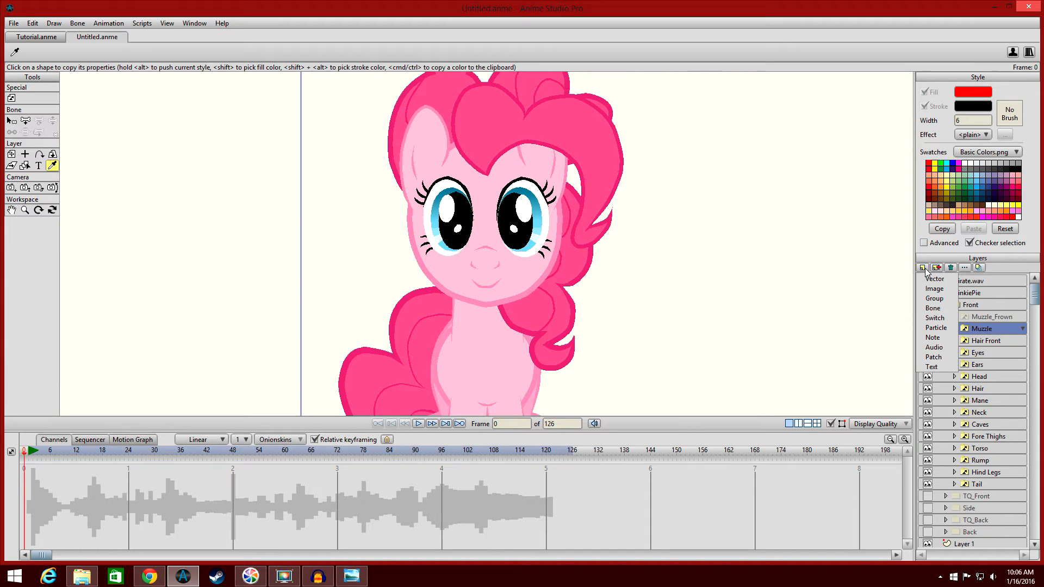
left_click(944, 298)
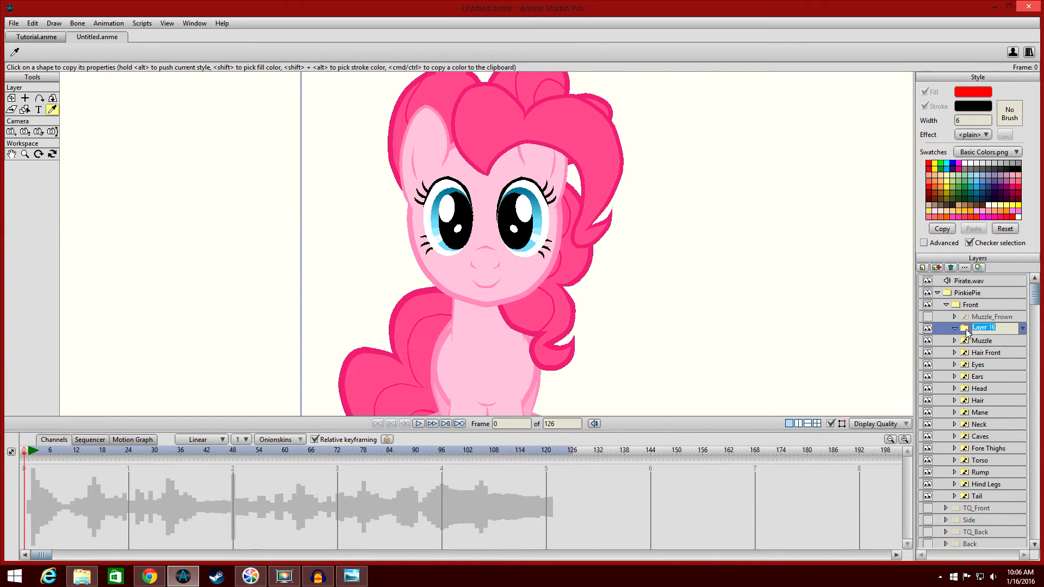
right_click(964, 328)
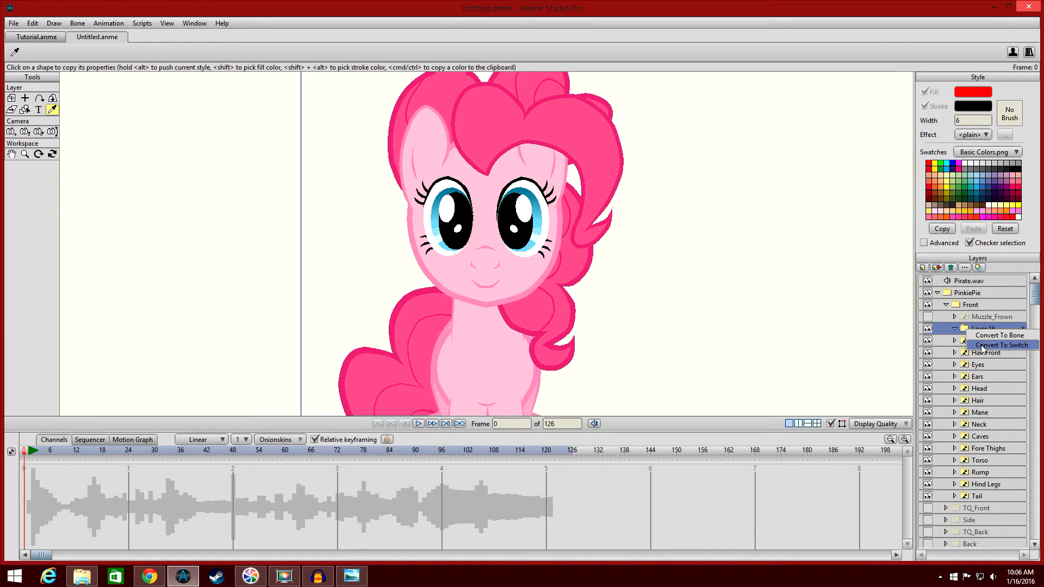
left_click(984, 346)
left_click(952, 267)
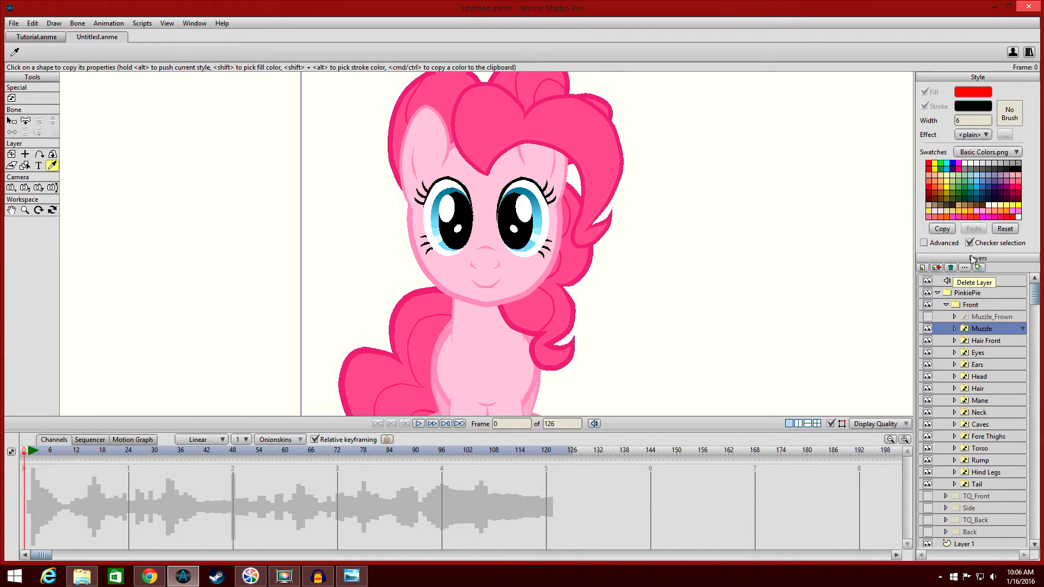
Expand the Muzzle switch layer to examine its mouth-shape sublayers.
left_click(954, 329)
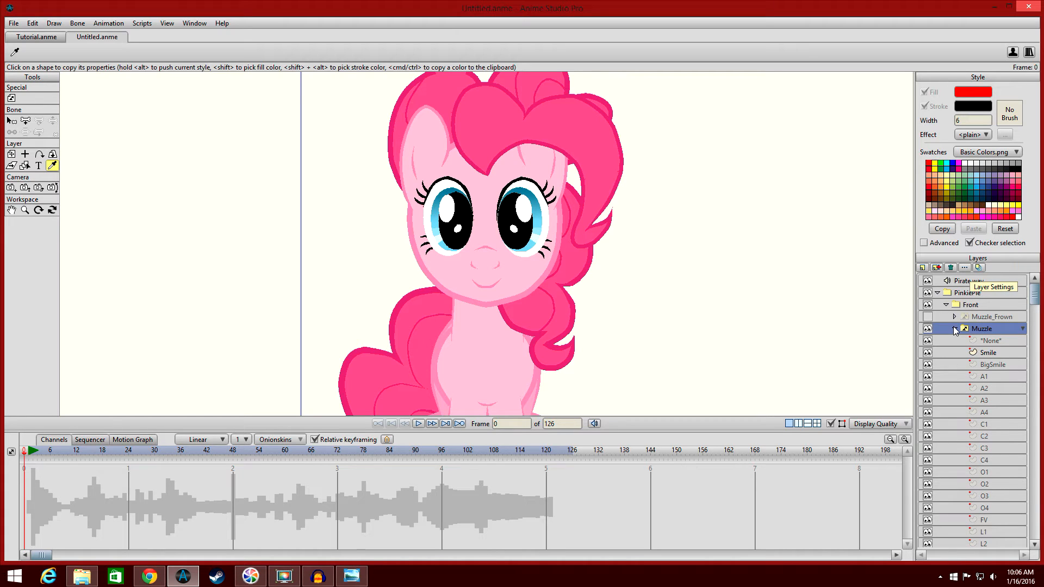
scroll(985, 320, "down", 5)
scroll(985, 320, "up", 3)
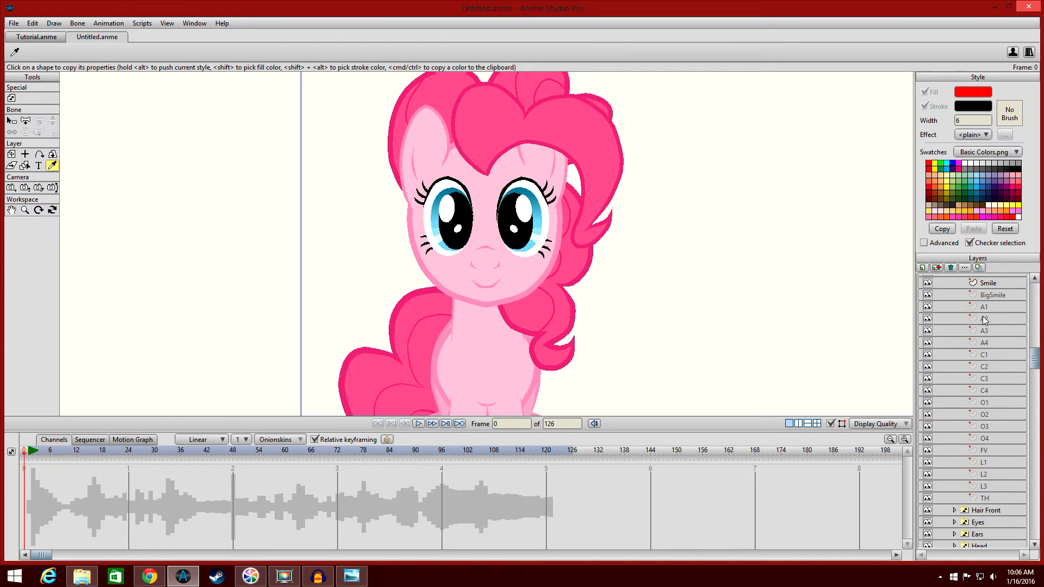
left_click(955, 295)
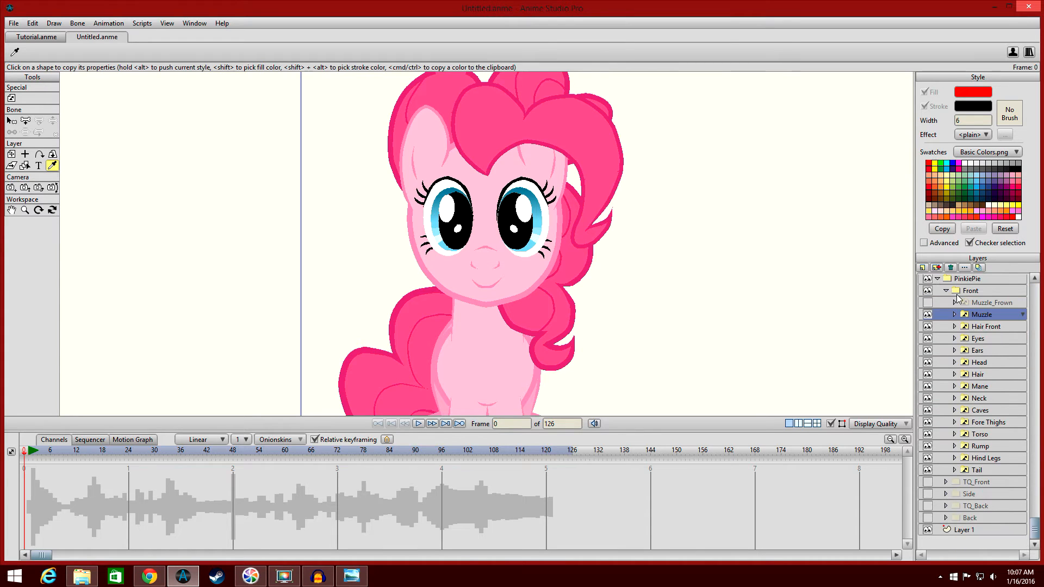
Switch the Muzzle layer to the TH and C4 mouth shapes, then back to Smile.
left_click(965, 316)
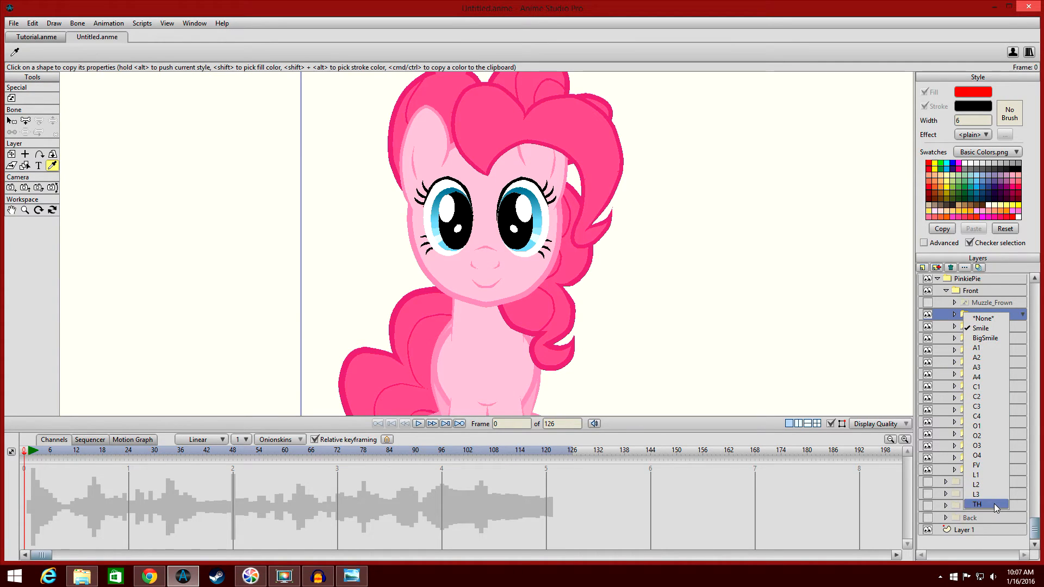
left_click(996, 415)
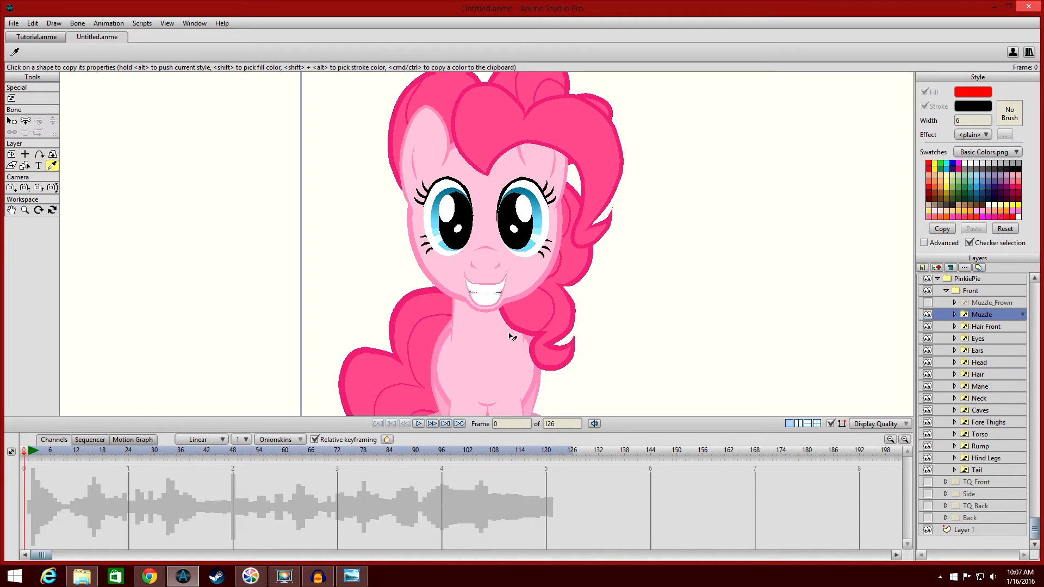
left_click(955, 315)
left_click(955, 315)
right_click(962, 314)
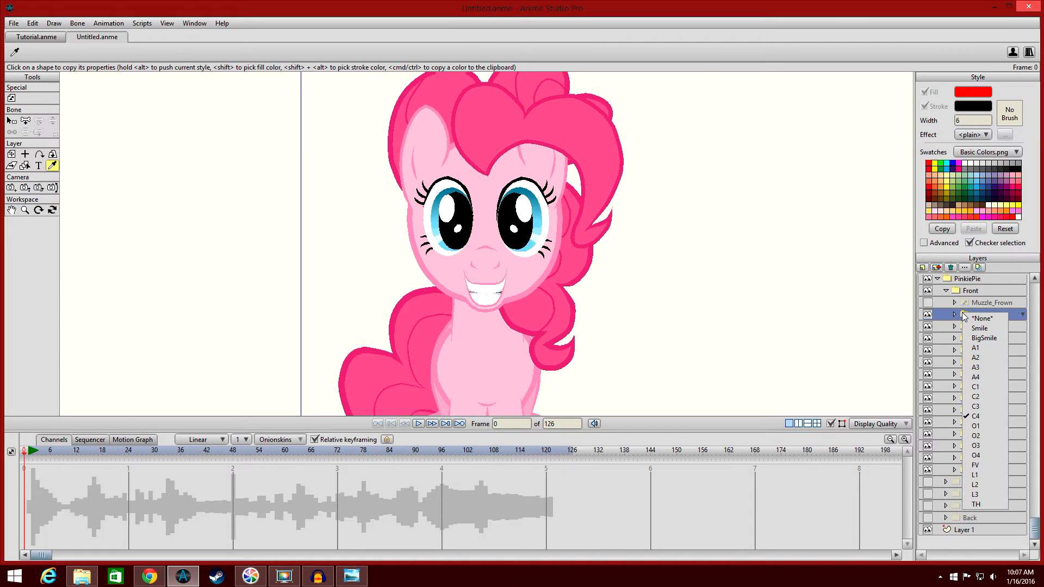
left_click(981, 386)
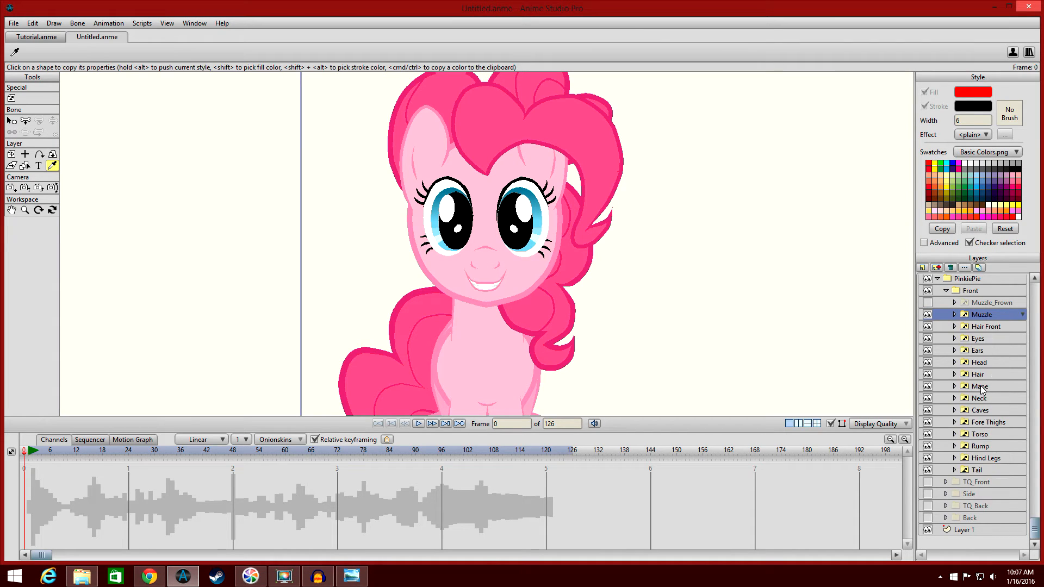
right_click(970, 316)
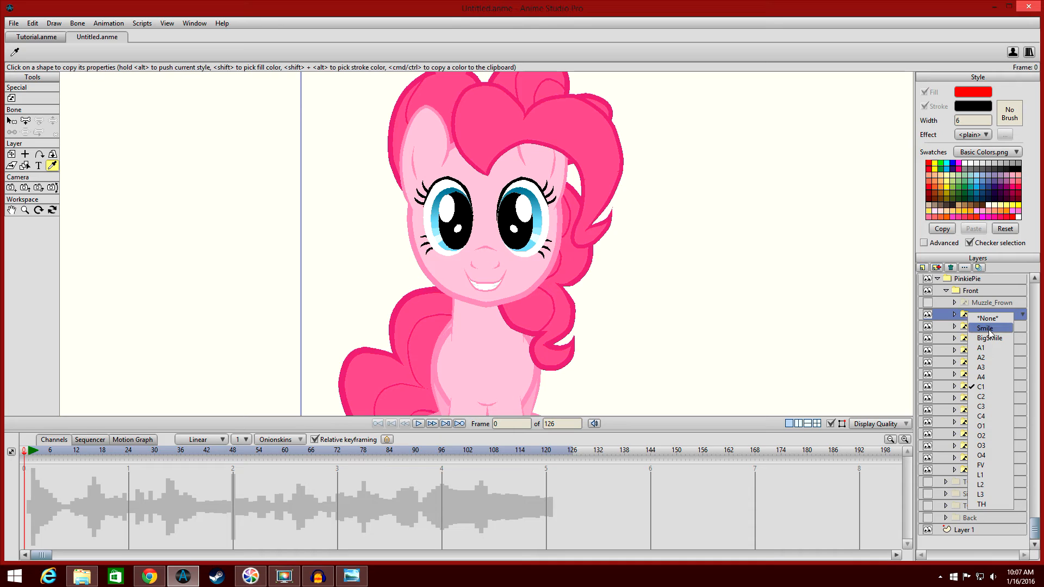
left_click(986, 328)
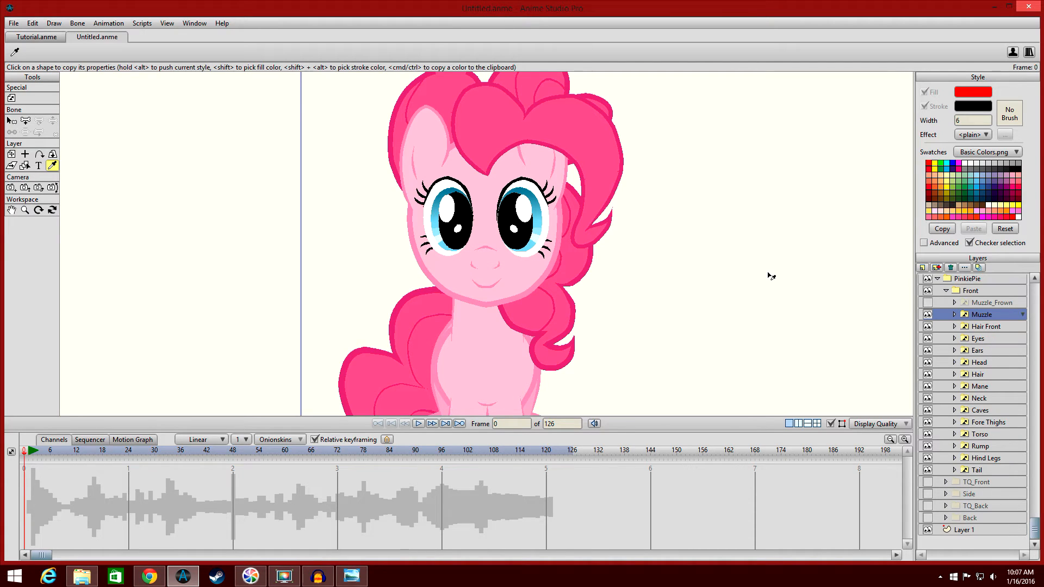
Build a switch layer holding two new vector layers above Muzzle, then delete it.
scroll(768, 275, "down", 1)
scroll(768, 275, "up", 1)
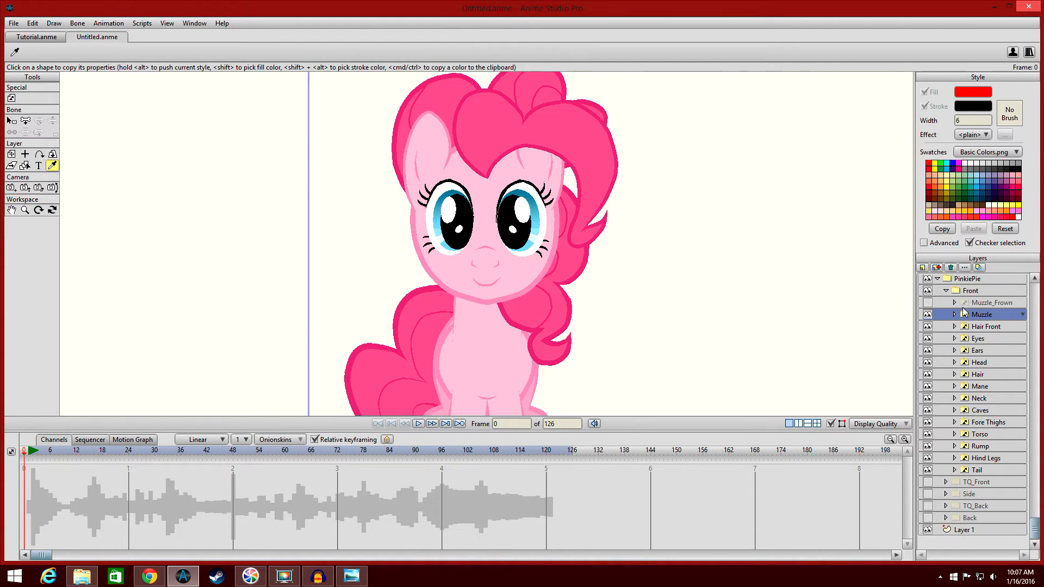
left_click(923, 268)
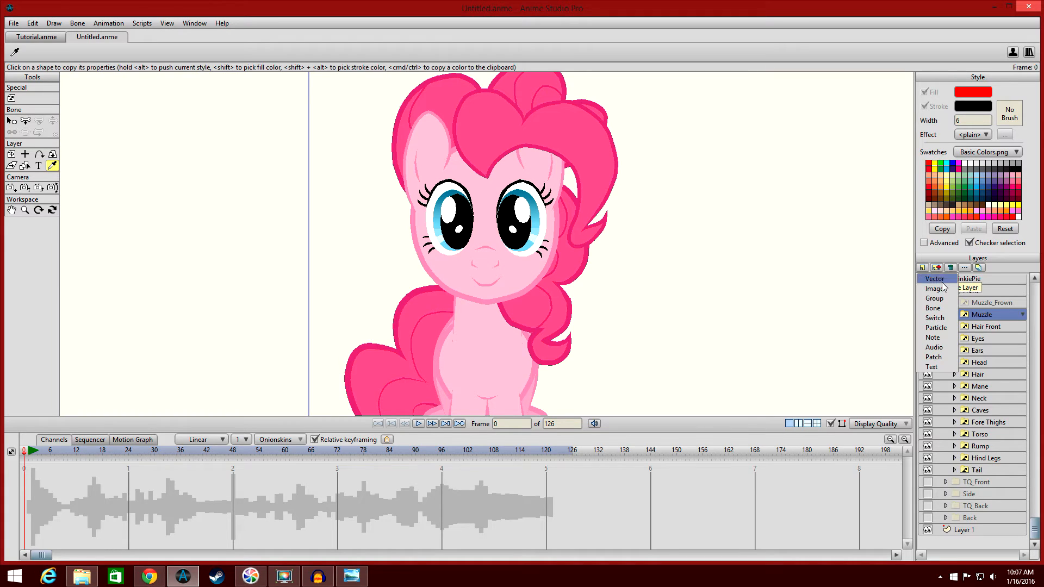
left_click(937, 299)
key("Return")
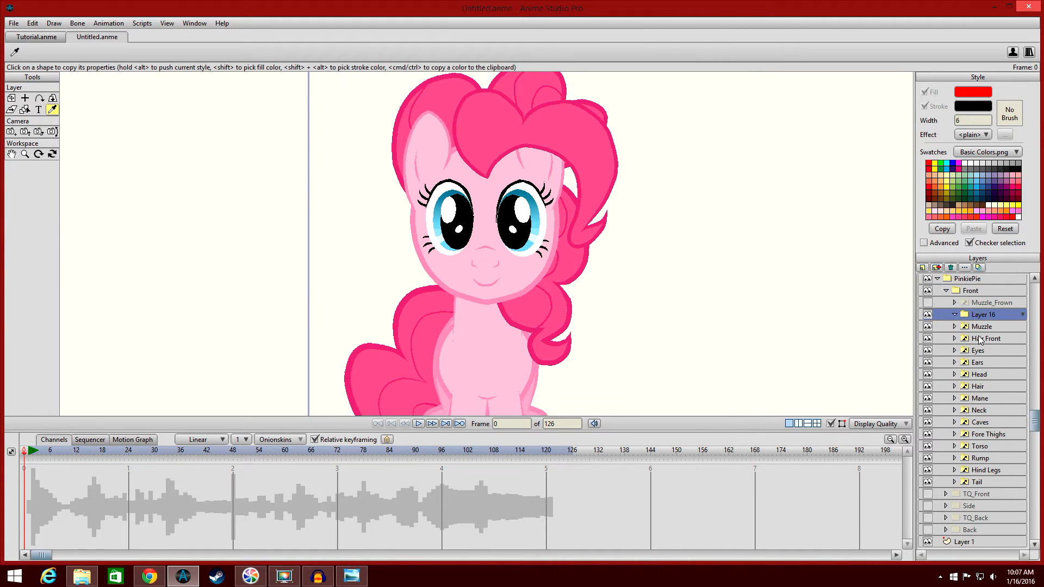
right_click(964, 317)
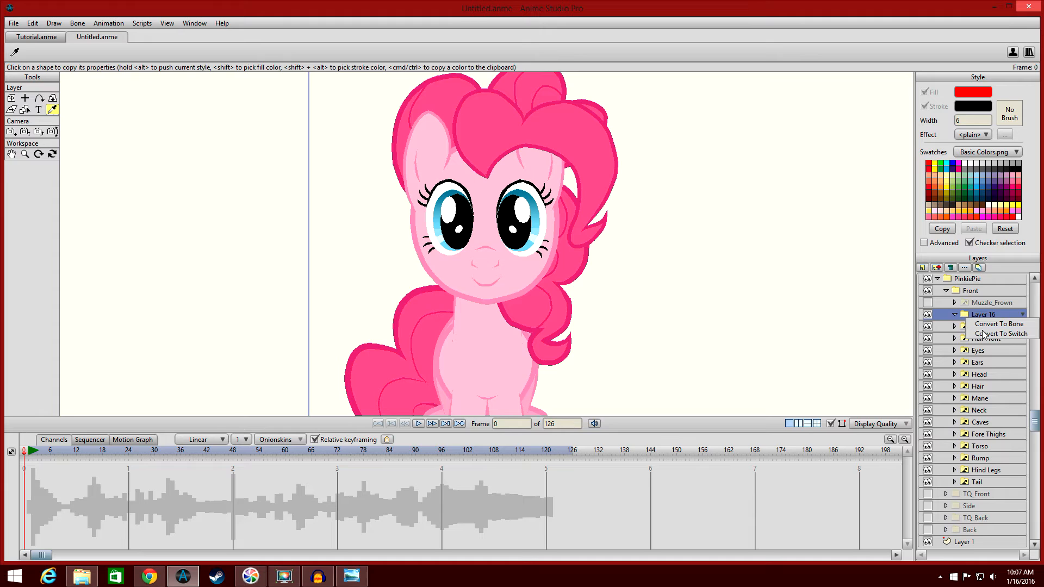
left_click(996, 334)
left_click(923, 267)
left_click(937, 282)
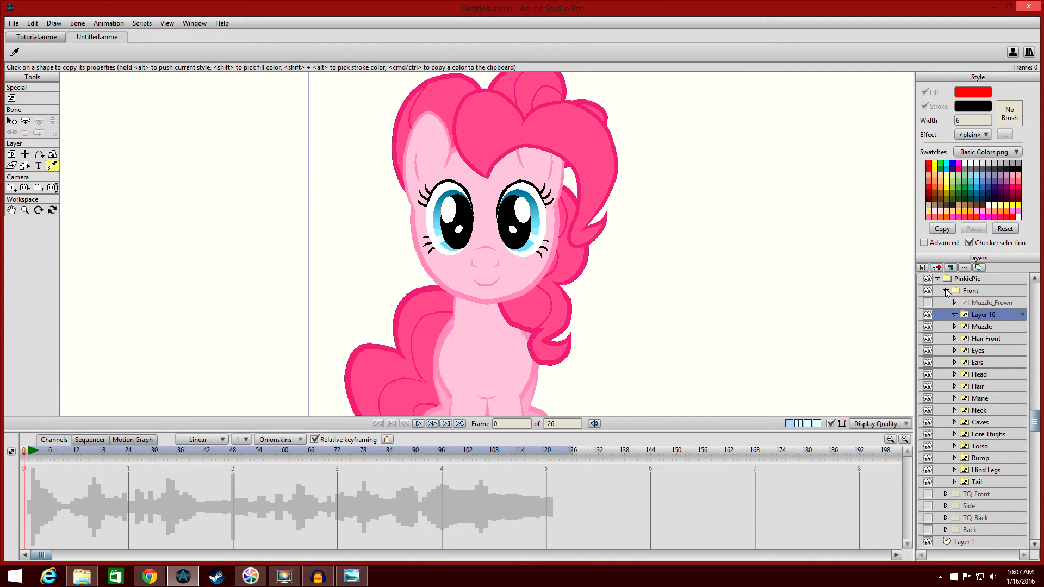
key("Return")
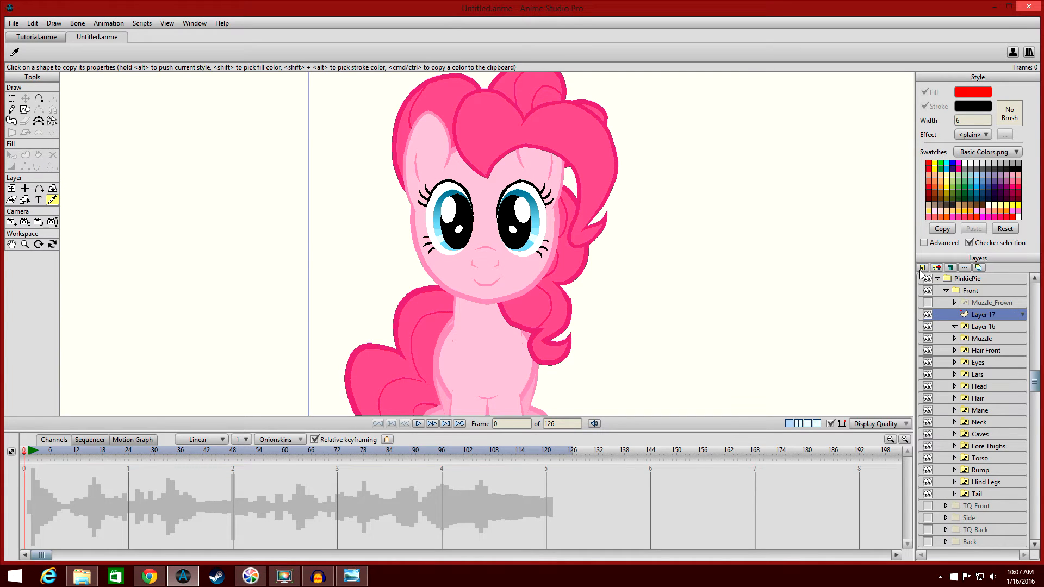
left_click(923, 271)
left_click(936, 279)
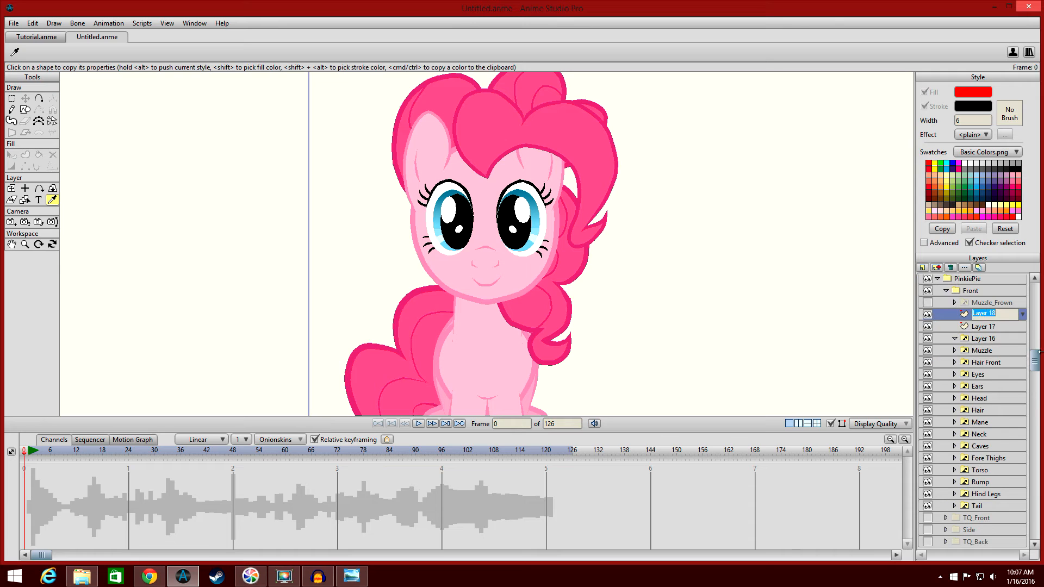
key("Return")
mouse_move(979, 314)
left_mouse_down()
mouse_move(994, 340)
mouse_move(965, 317)
left_mouse_up()
left_click(988, 319)
left_click(965, 317)
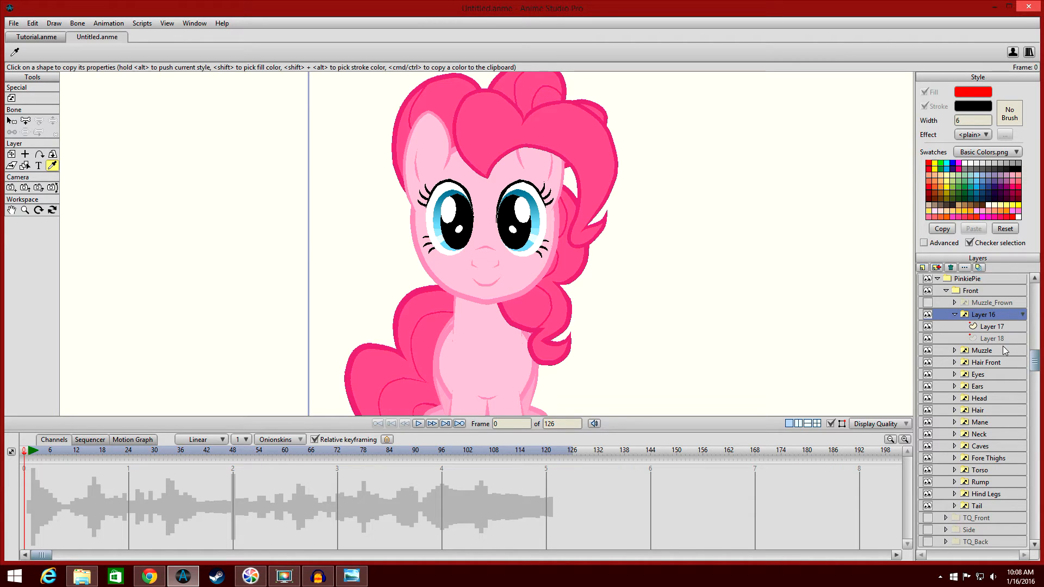
left_click(952, 268)
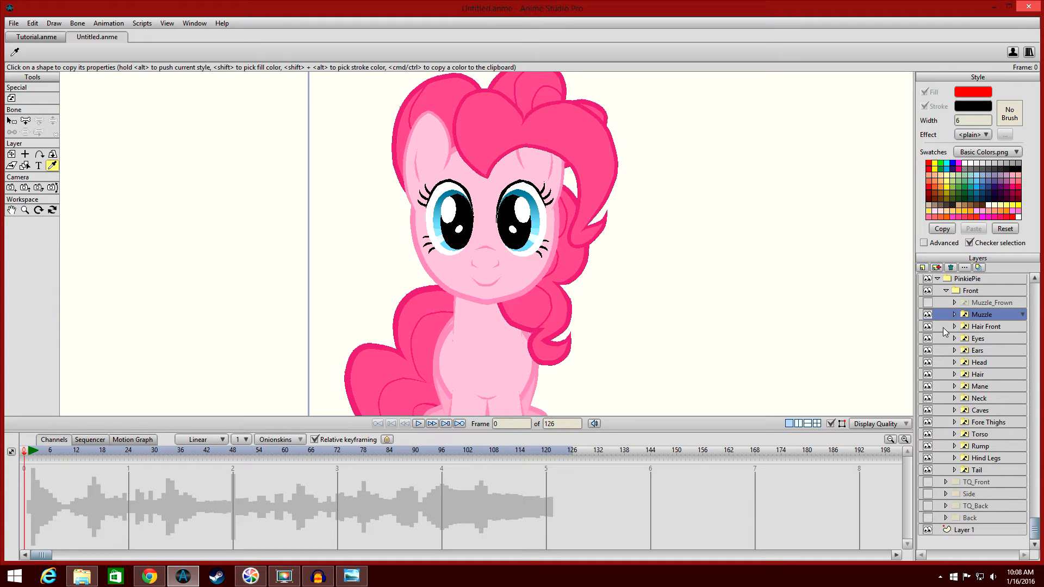
Maximize the program window and select the Pirate.wav audio layer.
left_click(1009, 7)
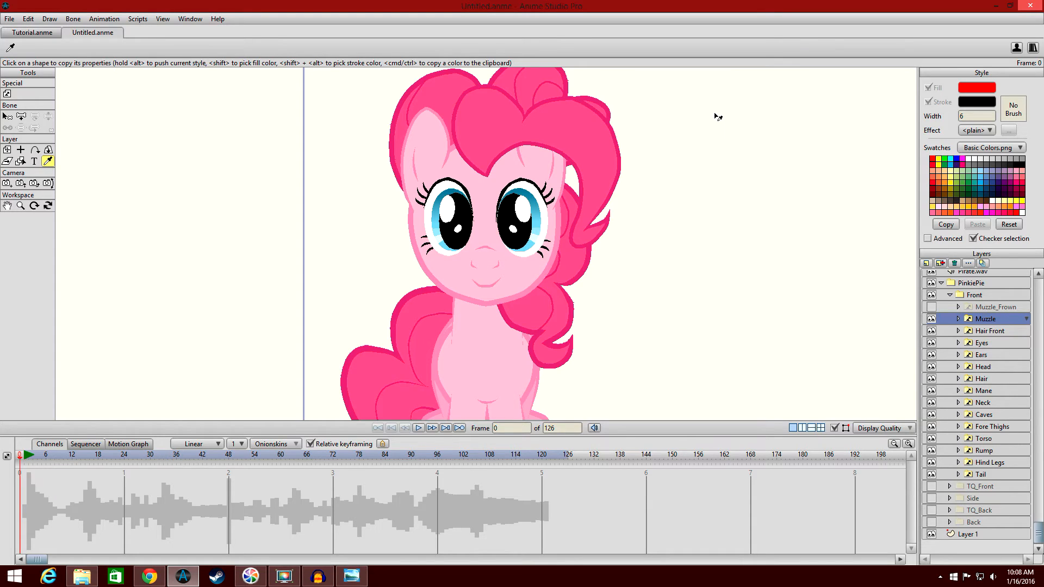
scroll(987, 326, "up", 1)
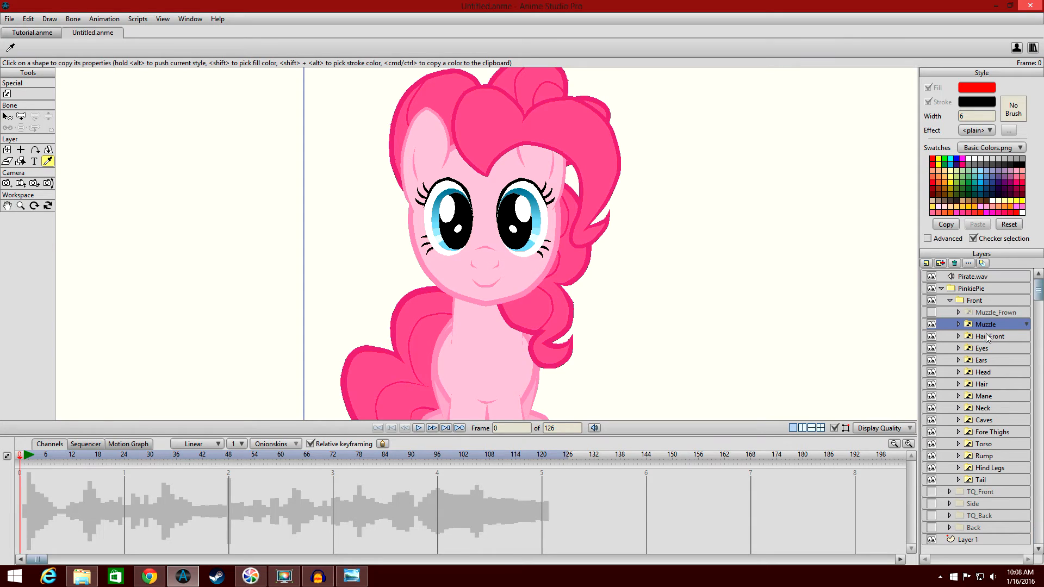
left_click(995, 277)
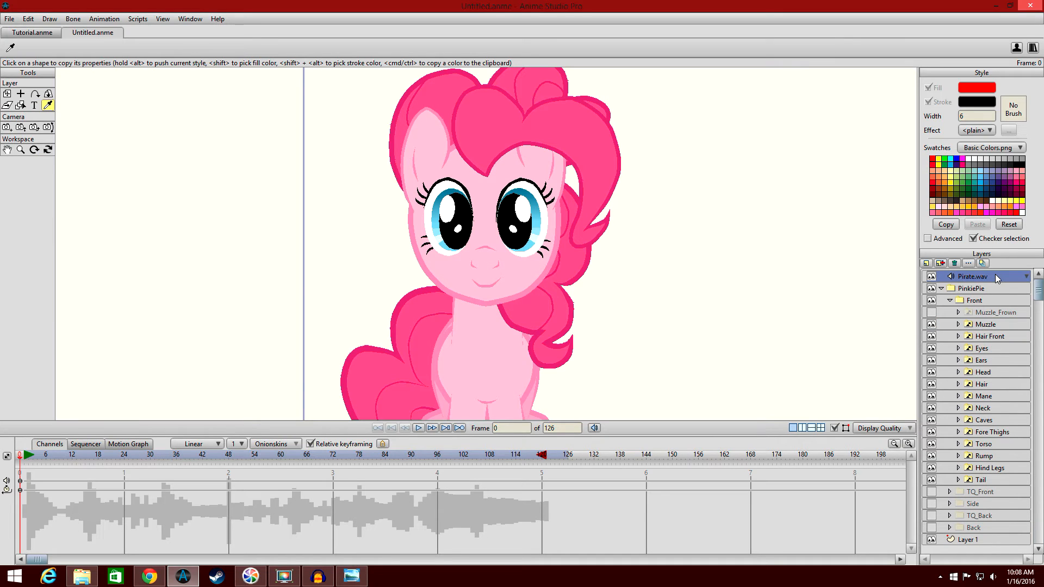
Play back the animation with the Pirate.wav soundtrack.
scroll(700, 237, "down", 5)
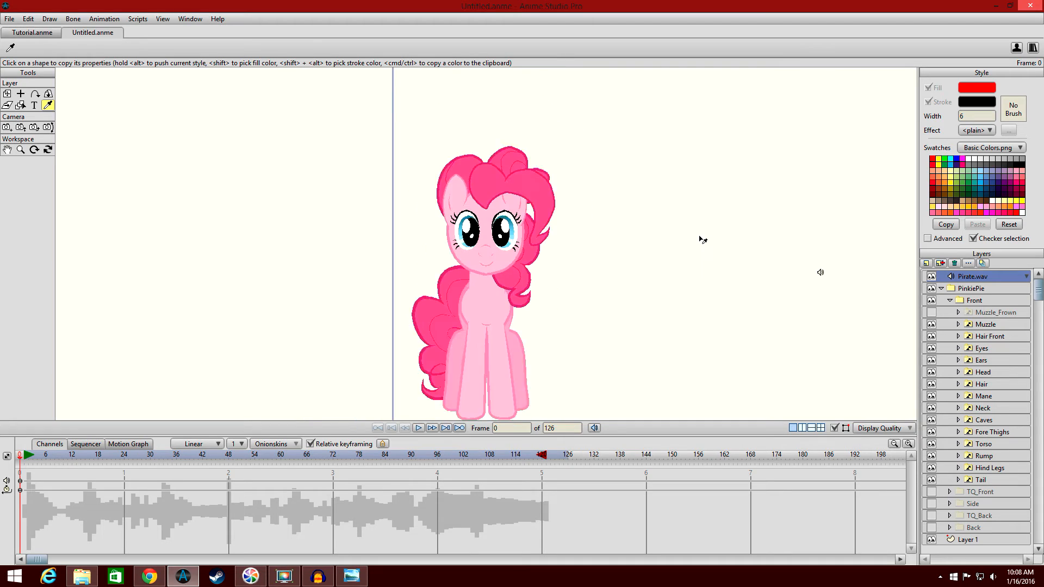
scroll(700, 237, "up", 3)
scroll(701, 239, "down", 4)
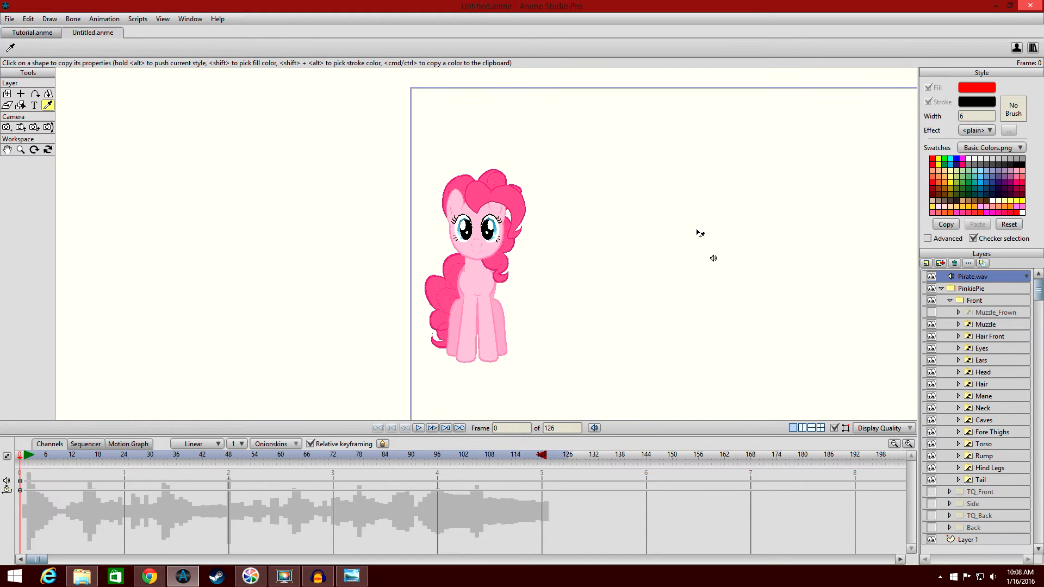
left_click_drag(639, 236, 661, 234)
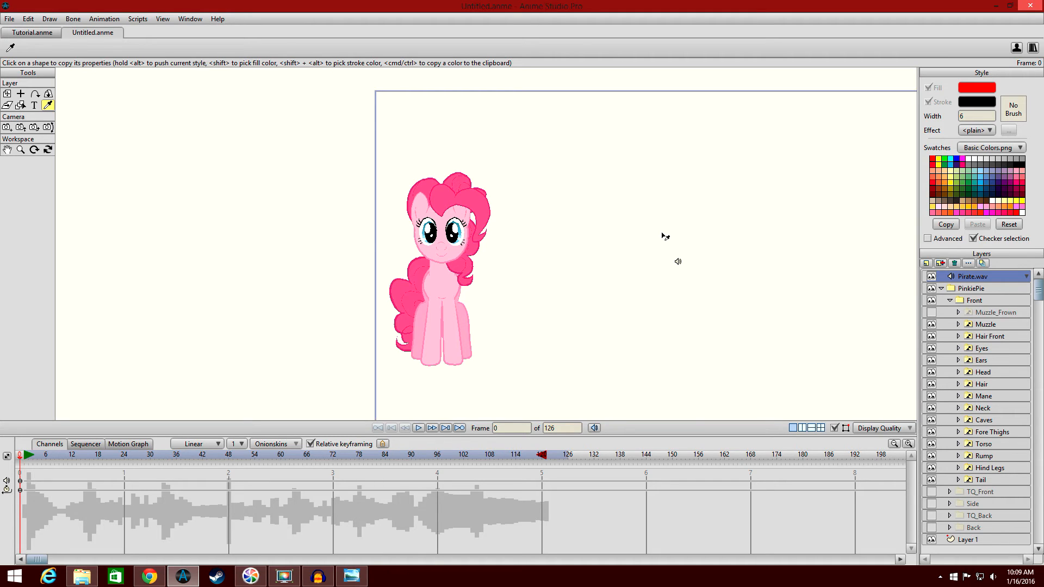
left_click(10, 18)
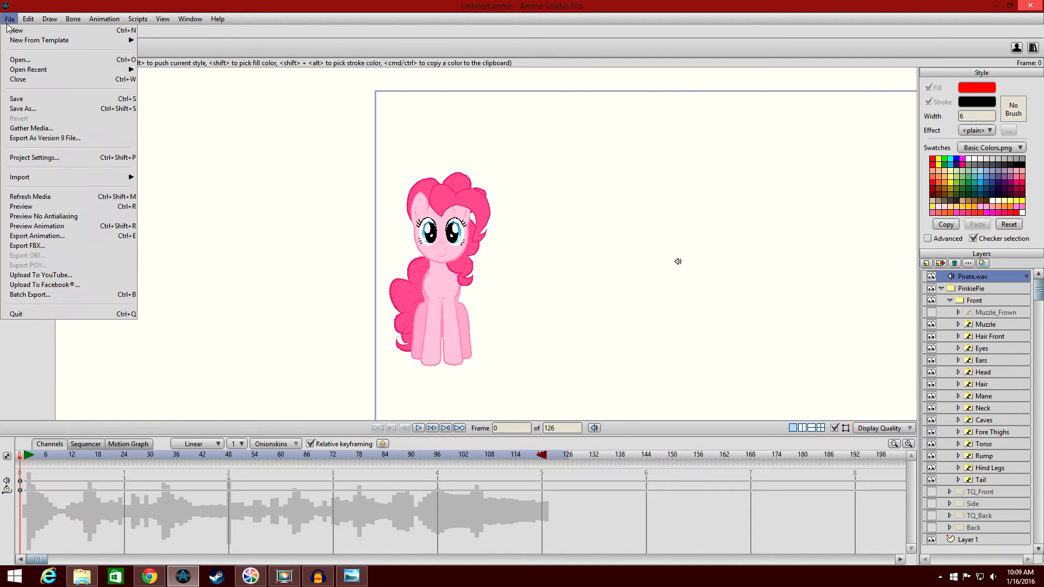
mouse_move(64, 185)
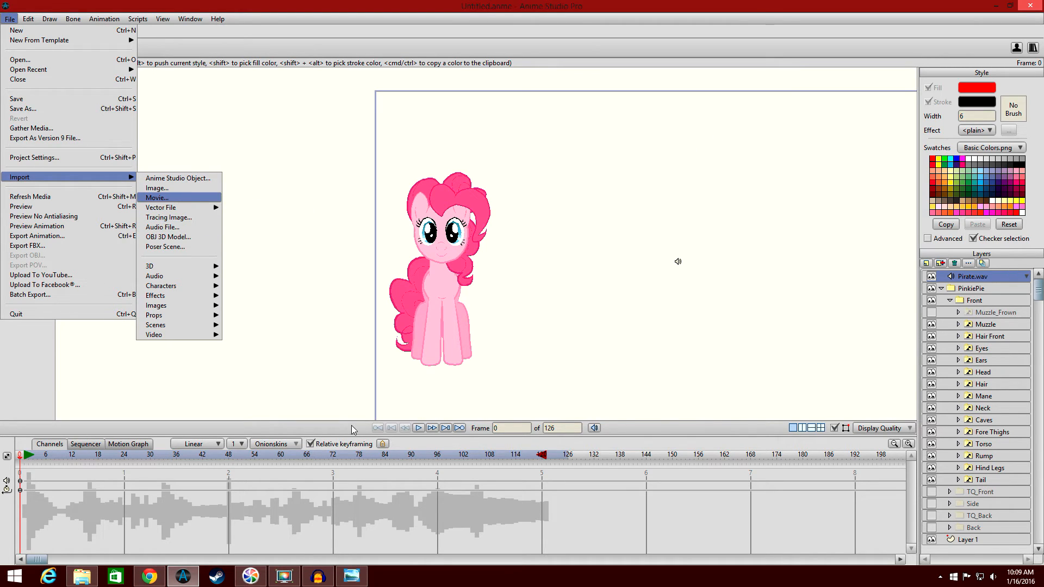
left_click(451, 11)
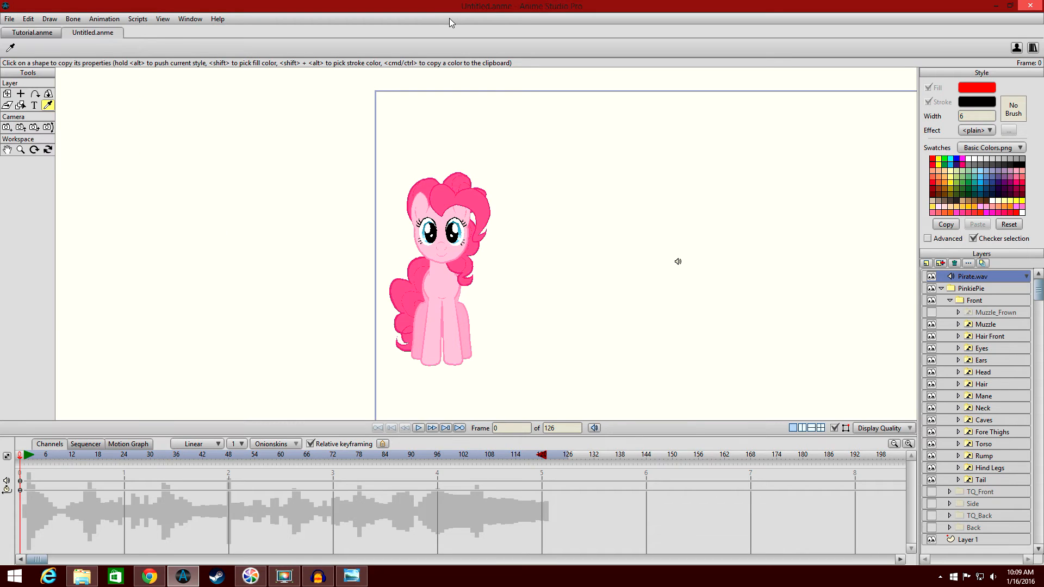
left_click(419, 430)
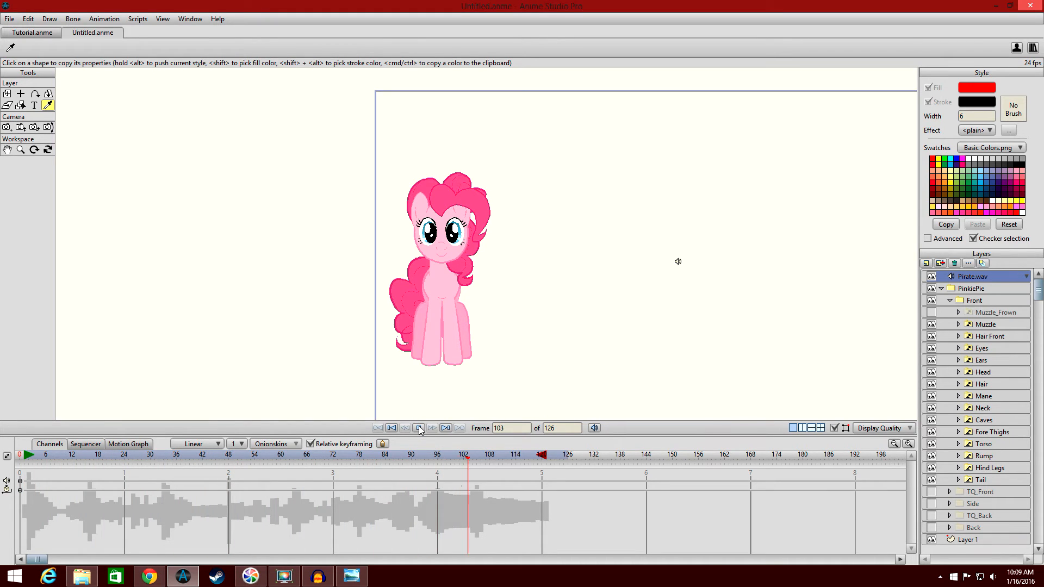
Stop playback and return the playhead to frame 0.
left_click(420, 430)
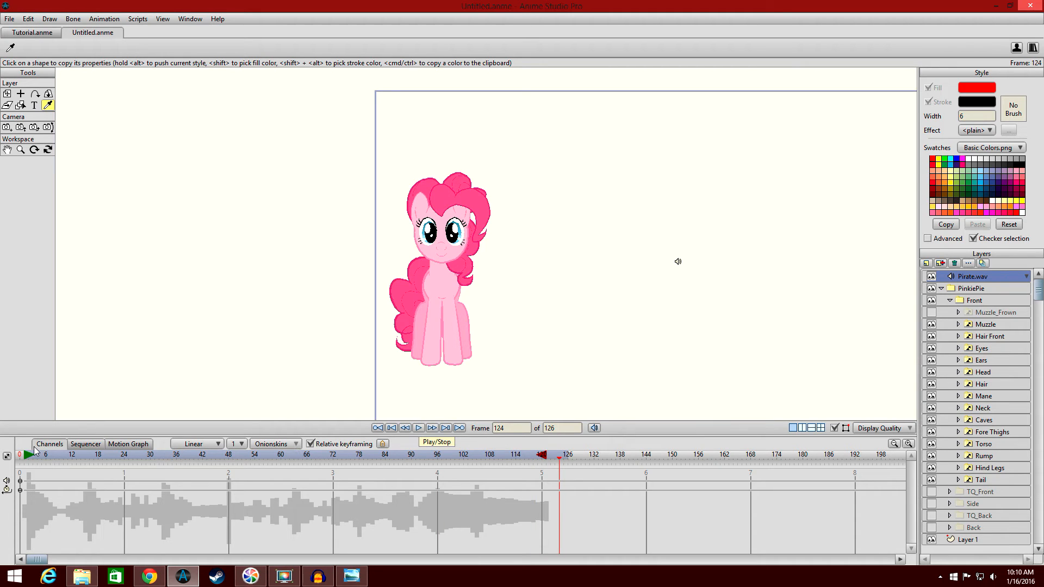
left_click(24, 461)
left_click(20, 460)
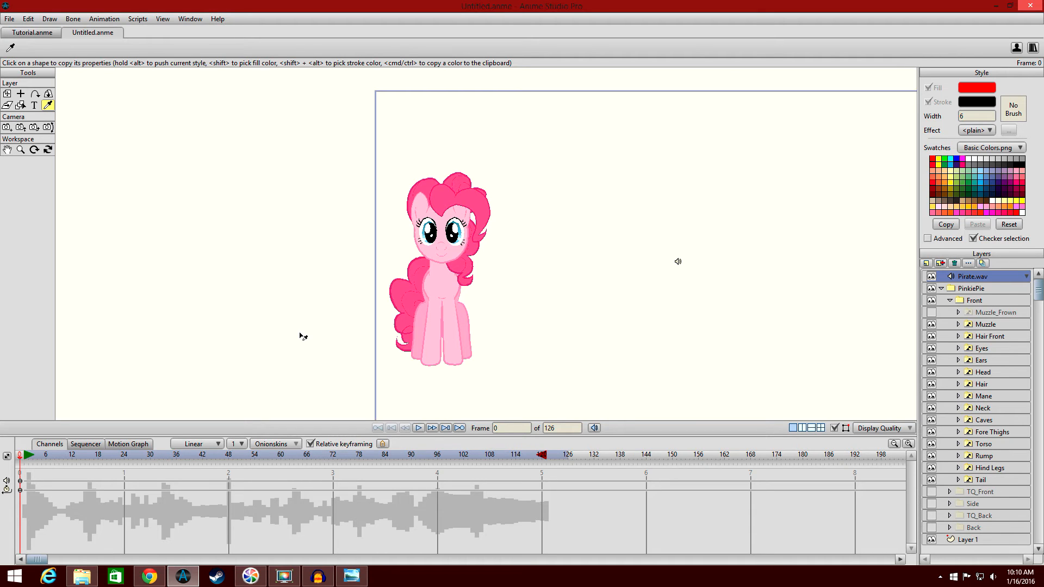
Open the mouth-shape Cheat Sheet image for reference and close it again.
scroll(390, 261, "up", 6)
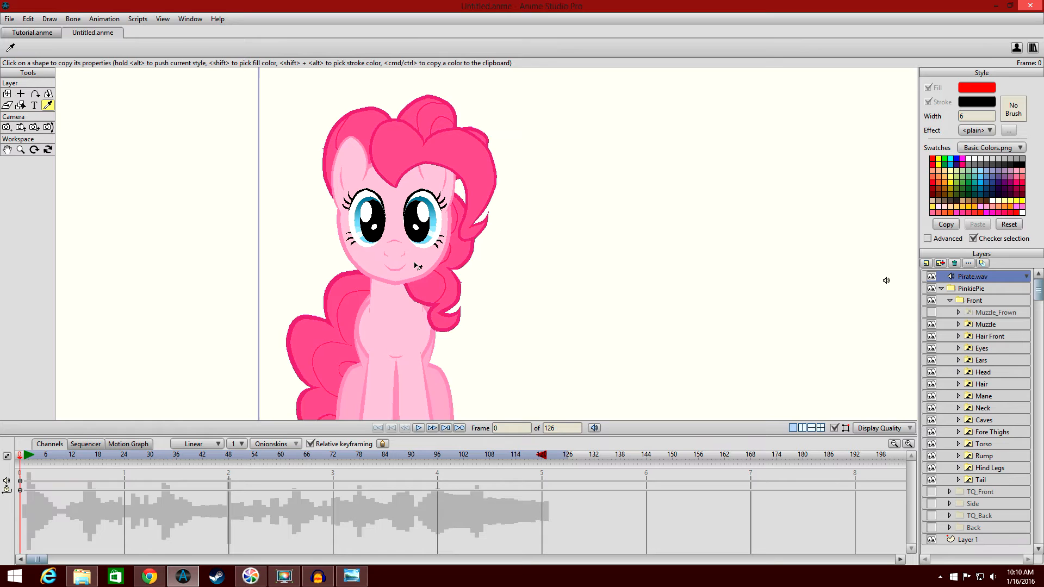
left_click_drag(467, 260, 482, 266)
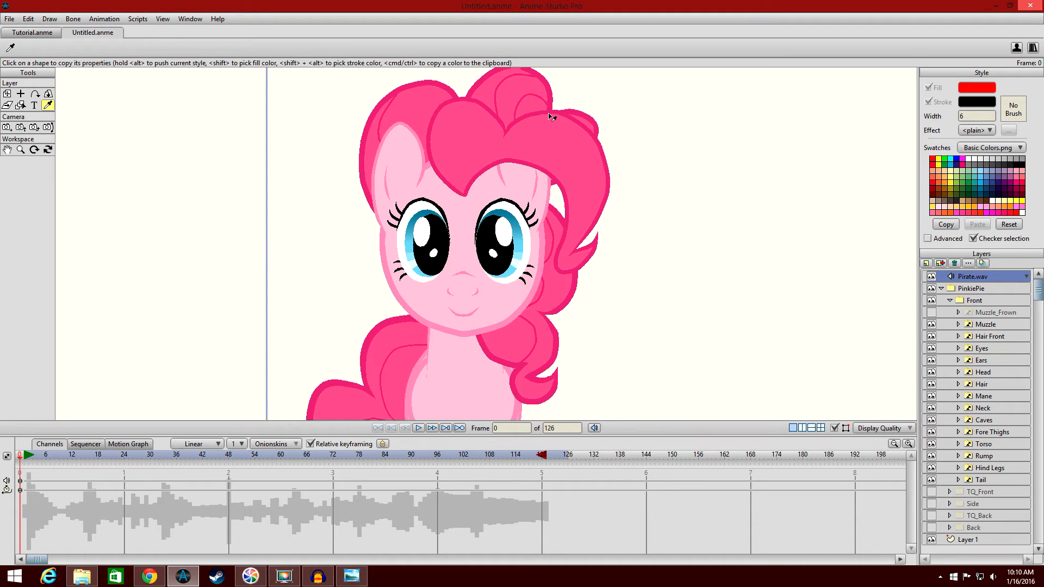
scroll(552, 236, "down", 3)
scroll(491, 281, "up", 1)
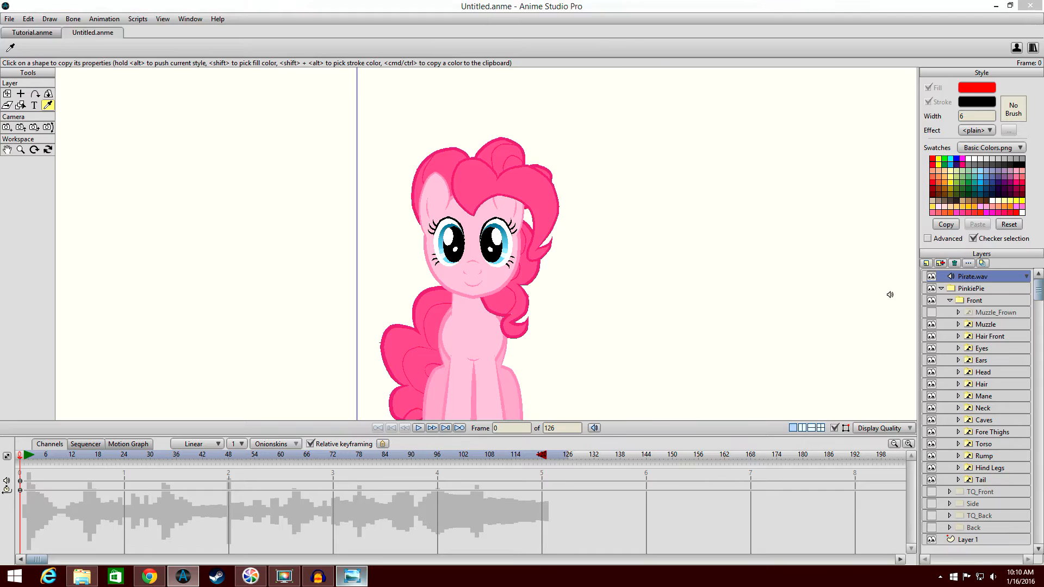
left_click(352, 577)
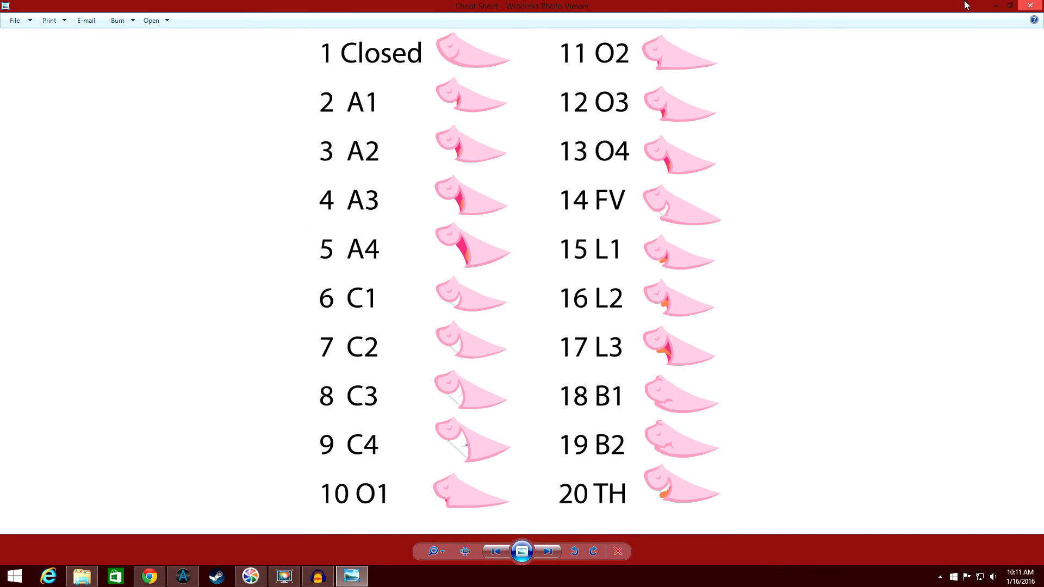
left_click(1030, 6)
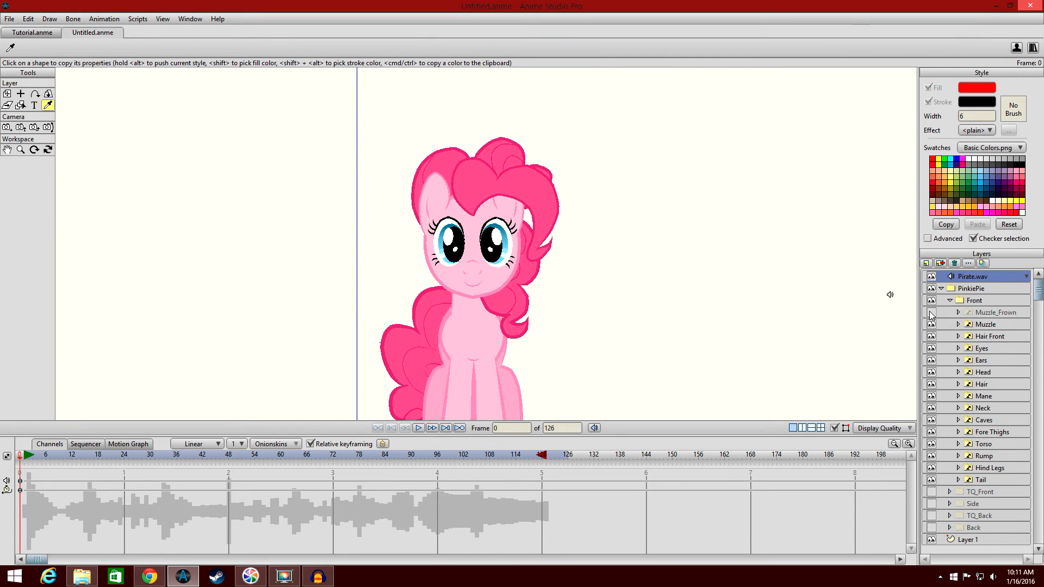
Show the TQ_Front, Side, TQ_Back and Back character views, then hide them again.
left_click(931, 492)
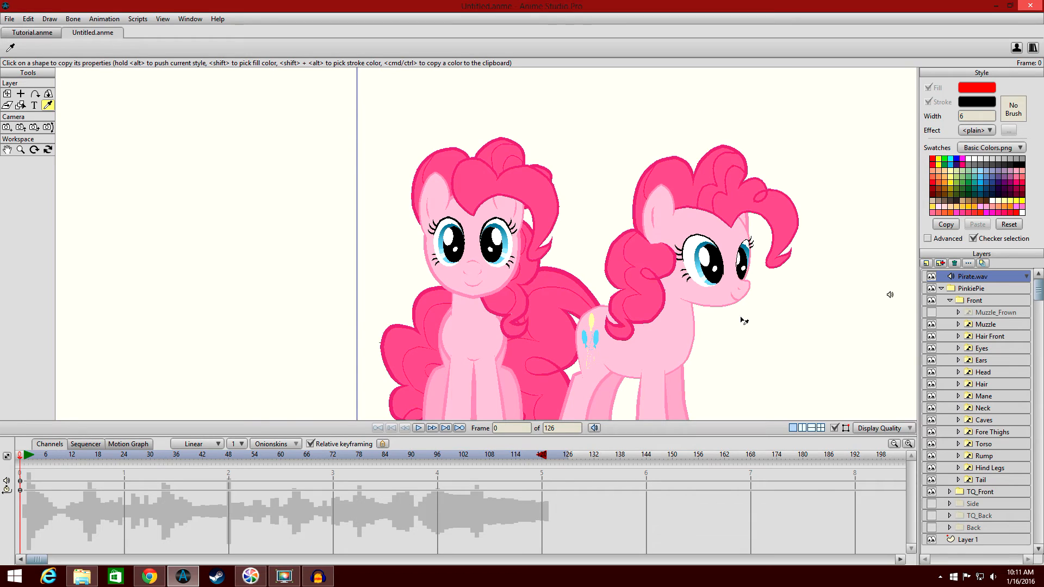
scroll(690, 282, "down", 3)
scroll(692, 284, "down", 1)
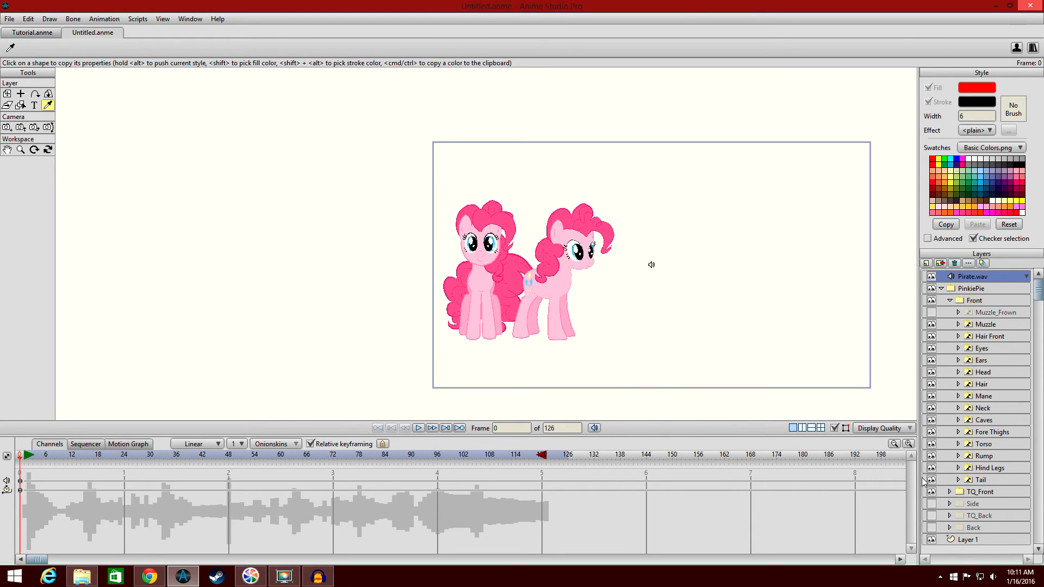
left_click(932, 503)
left_click(932, 516)
left_click(932, 527)
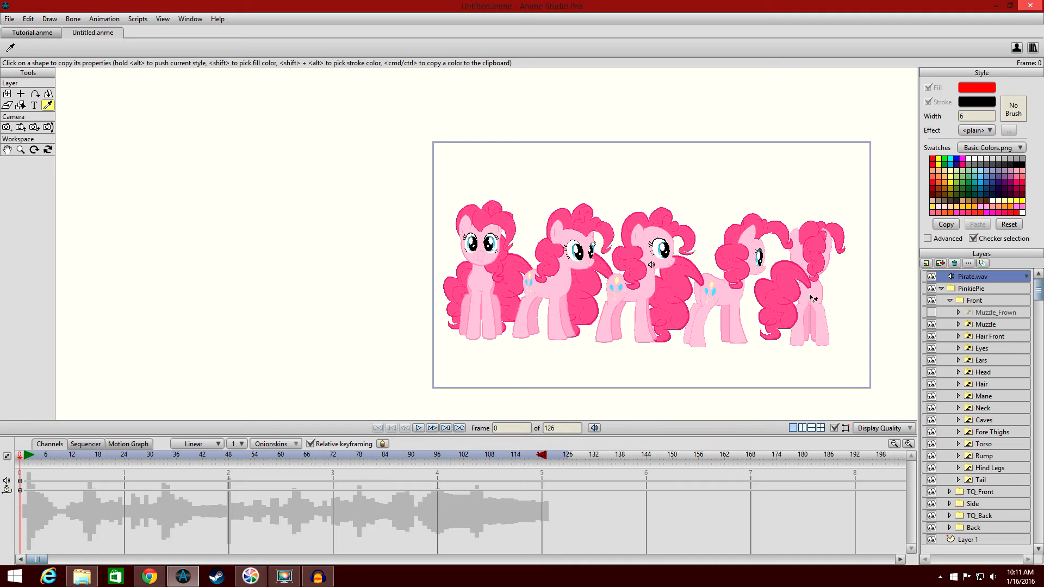
left_click(932, 528)
left_click(933, 517)
left_click(933, 504)
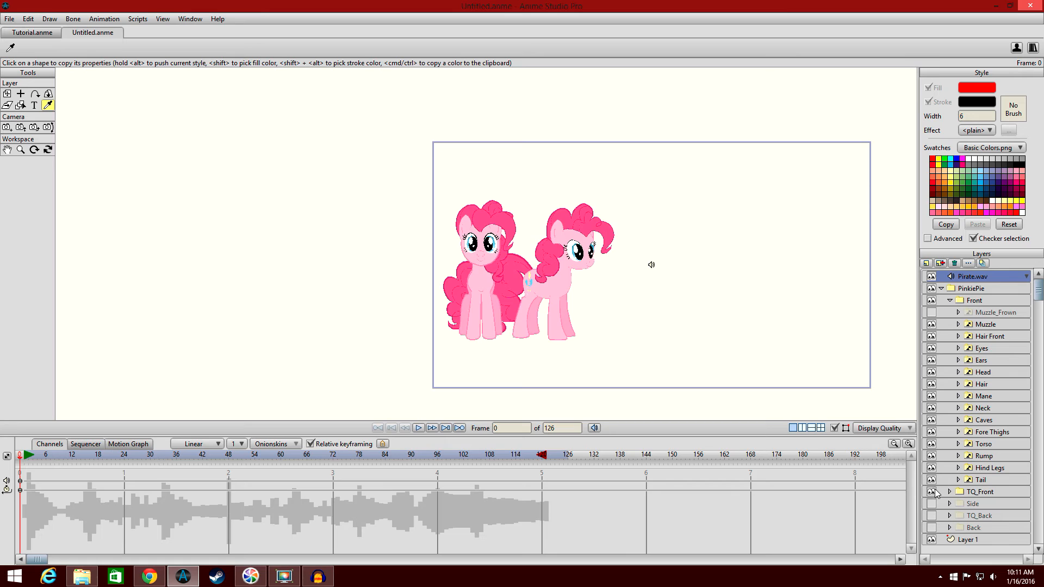
left_click(934, 493)
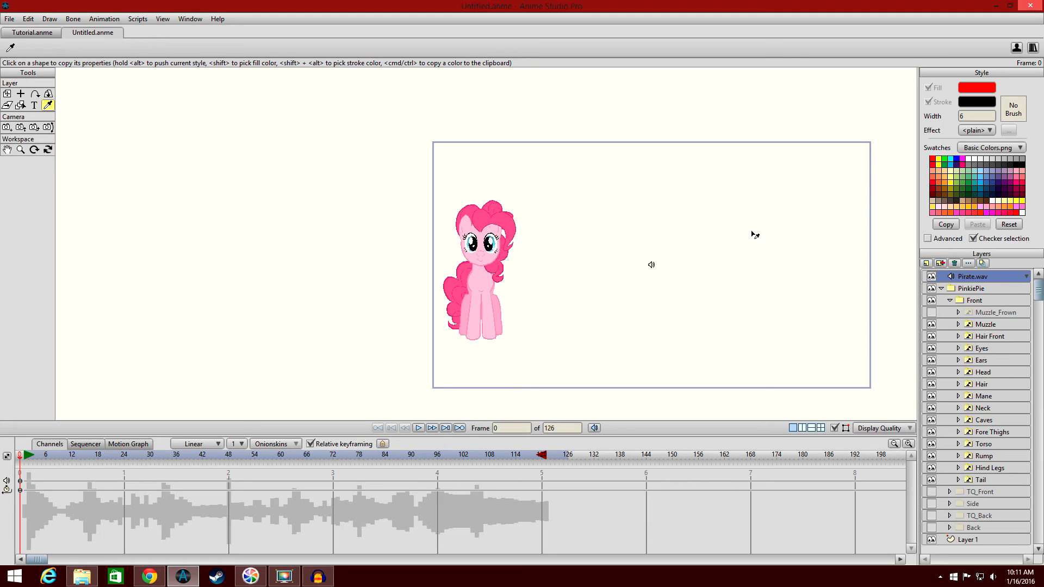
Select the Muzzle layer and key its switch to the TH mouth at frame 1.
scroll(667, 111, "up", 1)
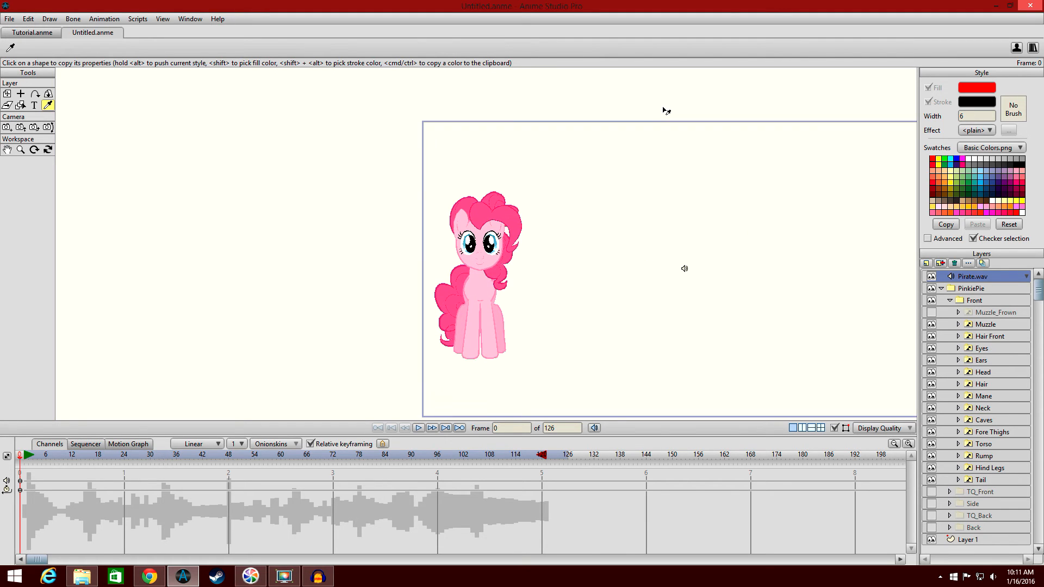
scroll(675, 124, "up", 2)
scroll(721, 148, "up", 1)
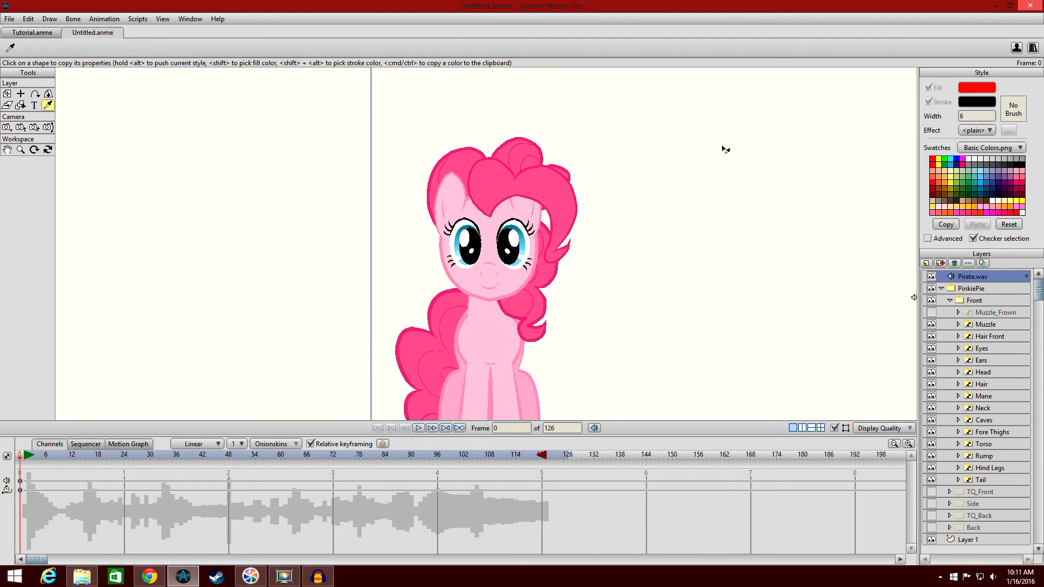
scroll(726, 149, "up", 1)
scroll(726, 149, "up", 1)
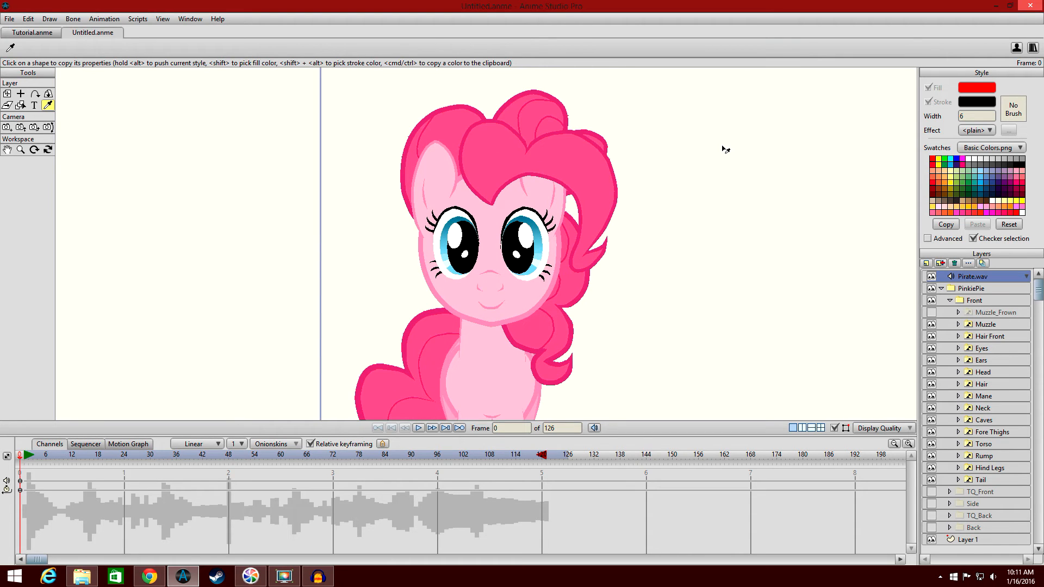
left_click(985, 325)
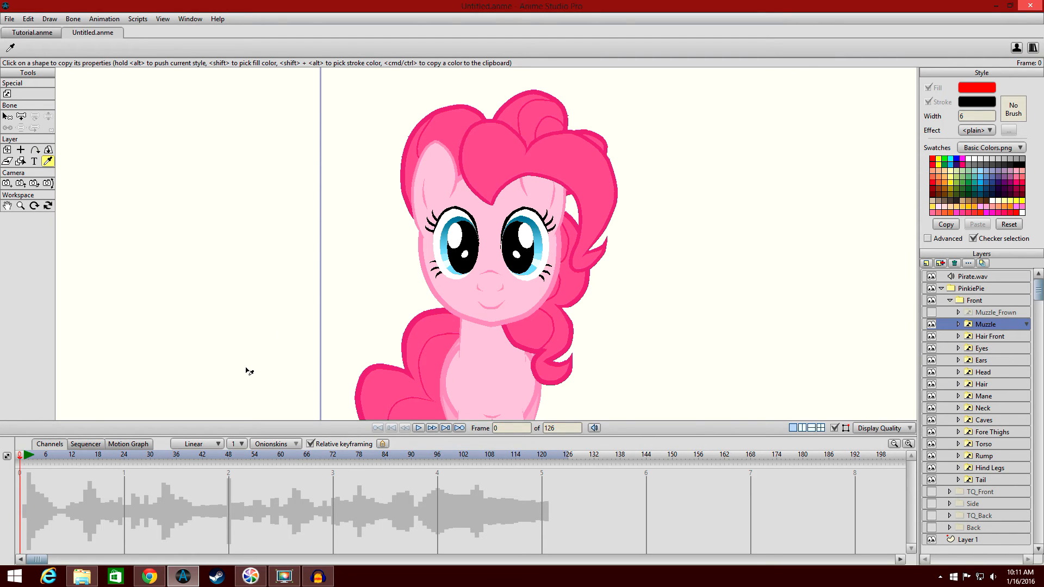
left_click(23, 460)
left_click(24, 460)
left_click(21, 456)
left_click(24, 456)
left_click(20, 456)
left_click(23, 458)
left_click(20, 457)
left_click(24, 458)
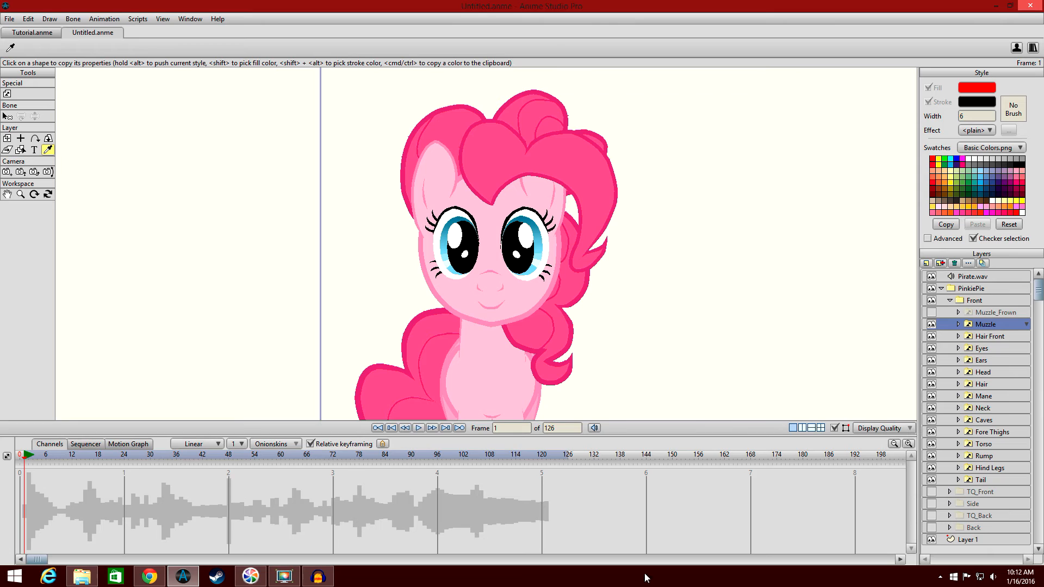
left_click(967, 324)
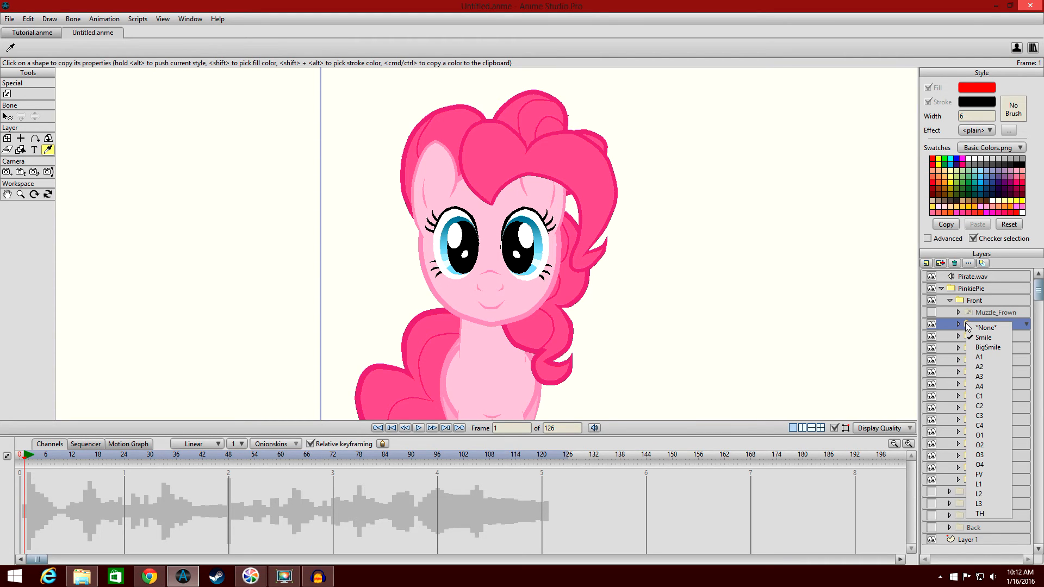
left_click(997, 514)
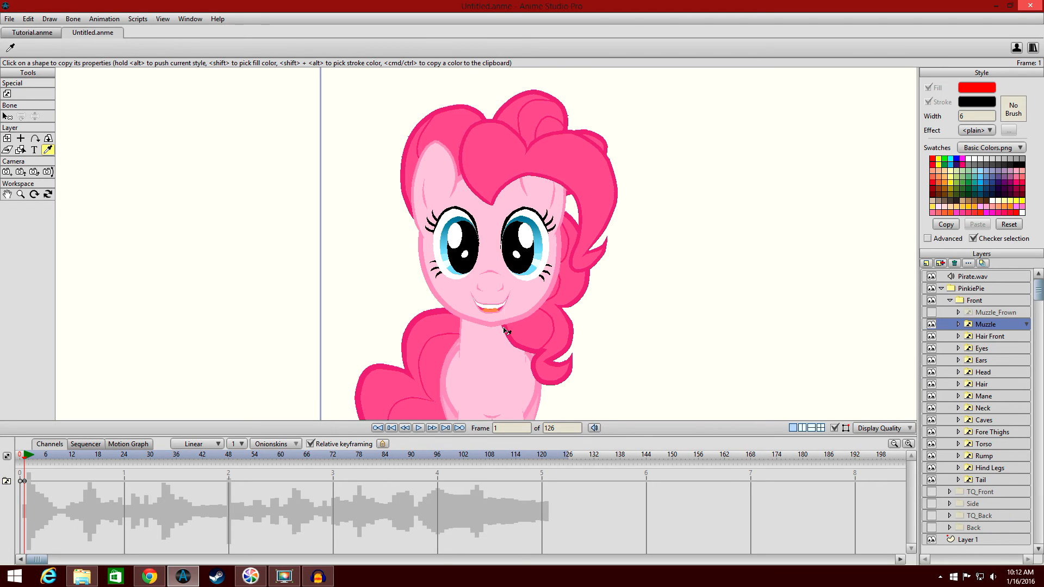
Open the Cheat Sheet image from the Pony_CheatSheets folder to check mouth shapes, then close it.
scroll(505, 326, "up", 3)
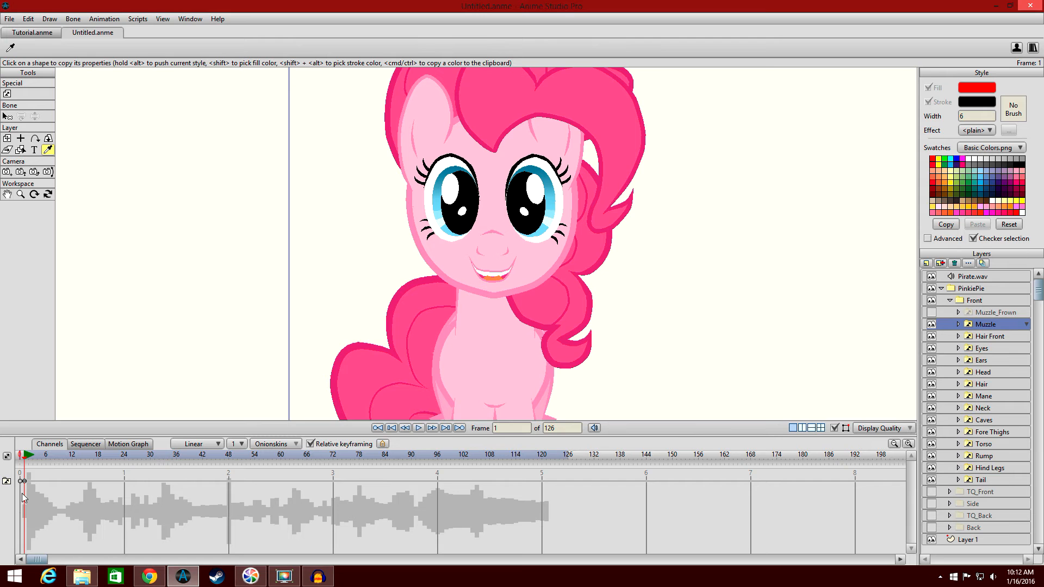
left_click(82, 577)
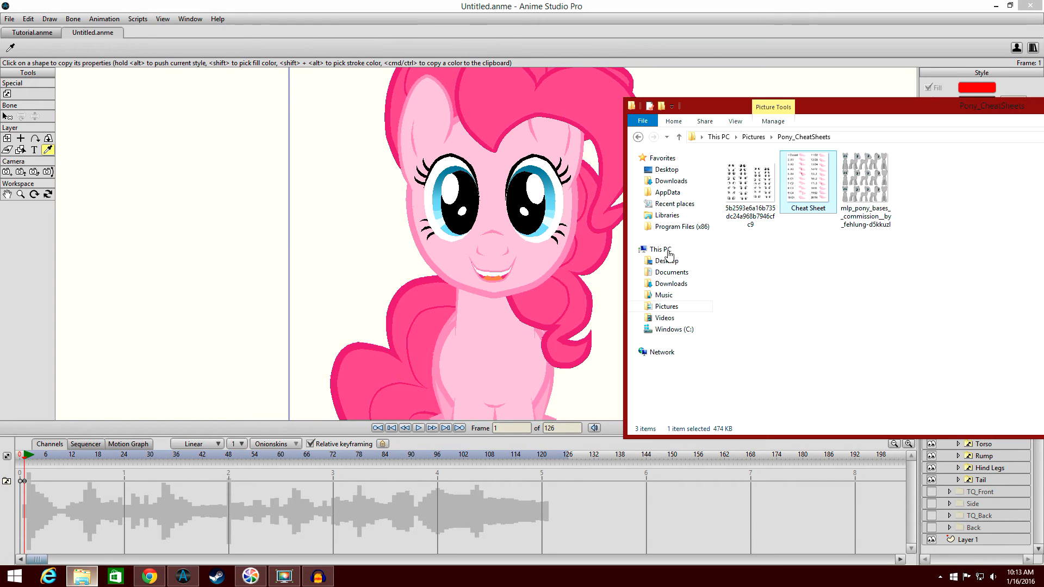
double_click(821, 183)
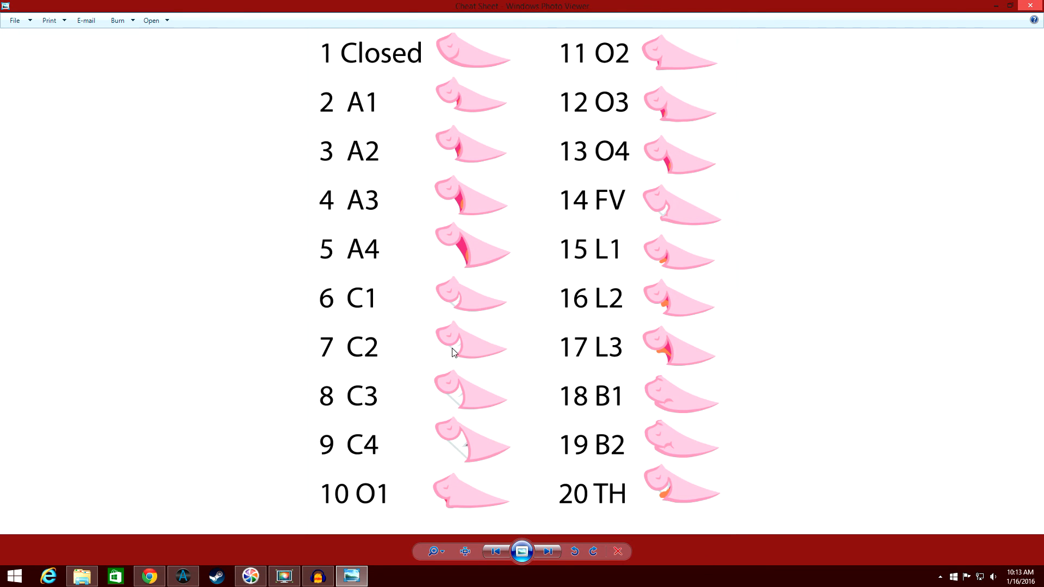
mouse_move(1041, 2)
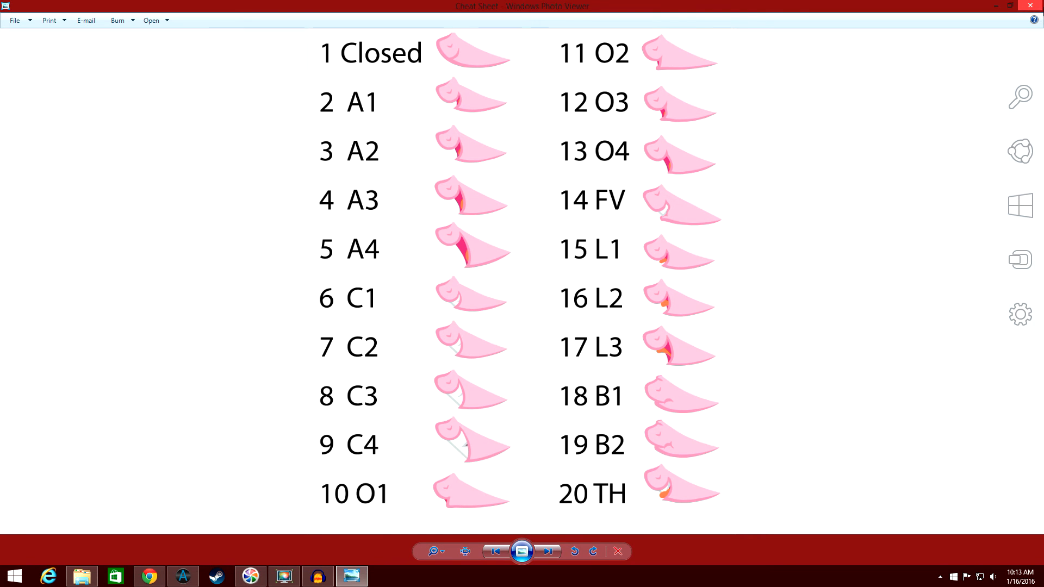
left_click(1040, 7)
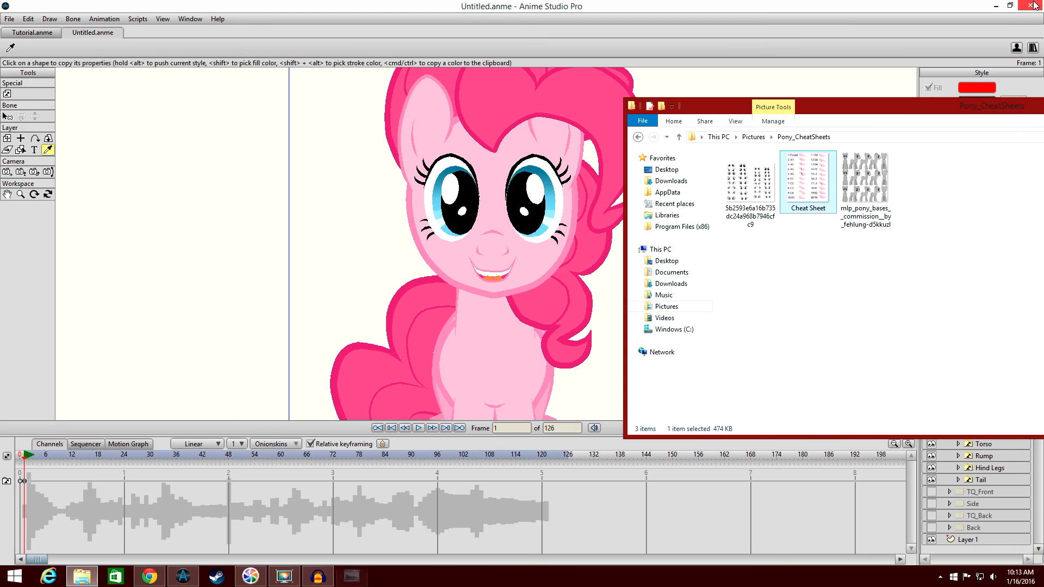
left_click(880, 351)
left_click_drag(924, 105, 690, 97)
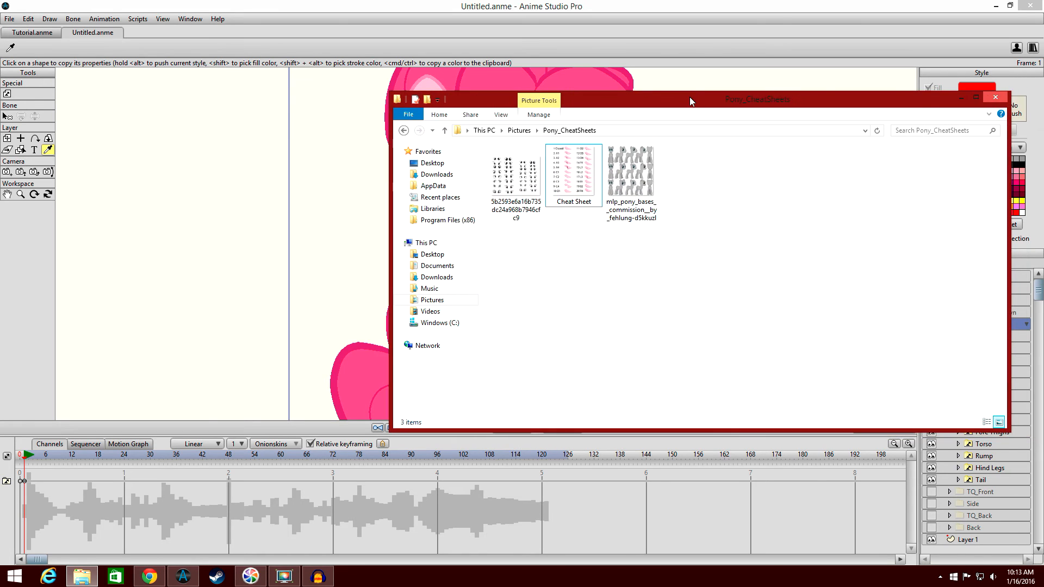
left_click(995, 97)
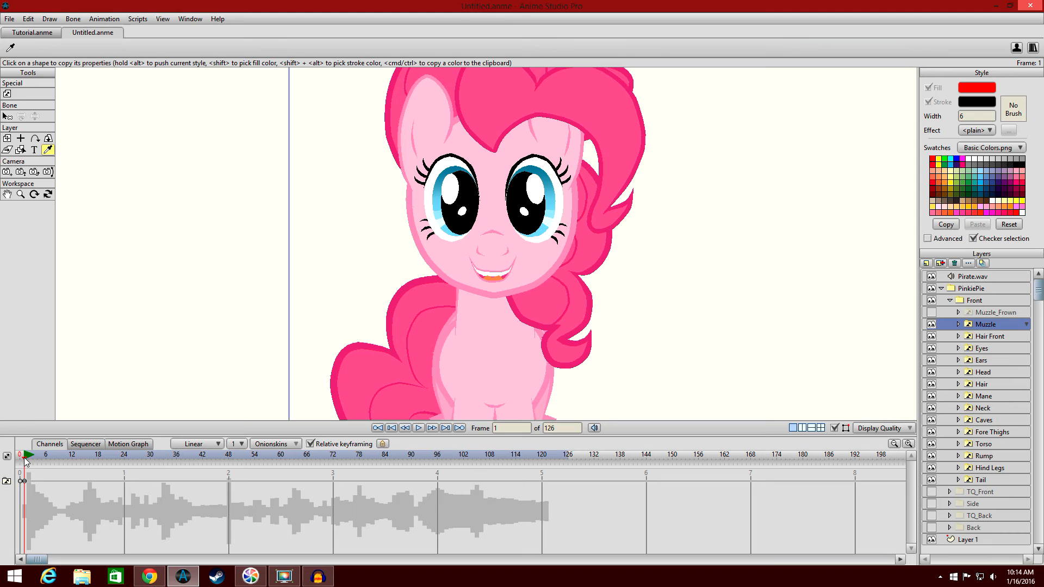
At frame 2, switch the Muzzle layer to the A1 mouth.
left_click_drag(24, 458, 29, 456)
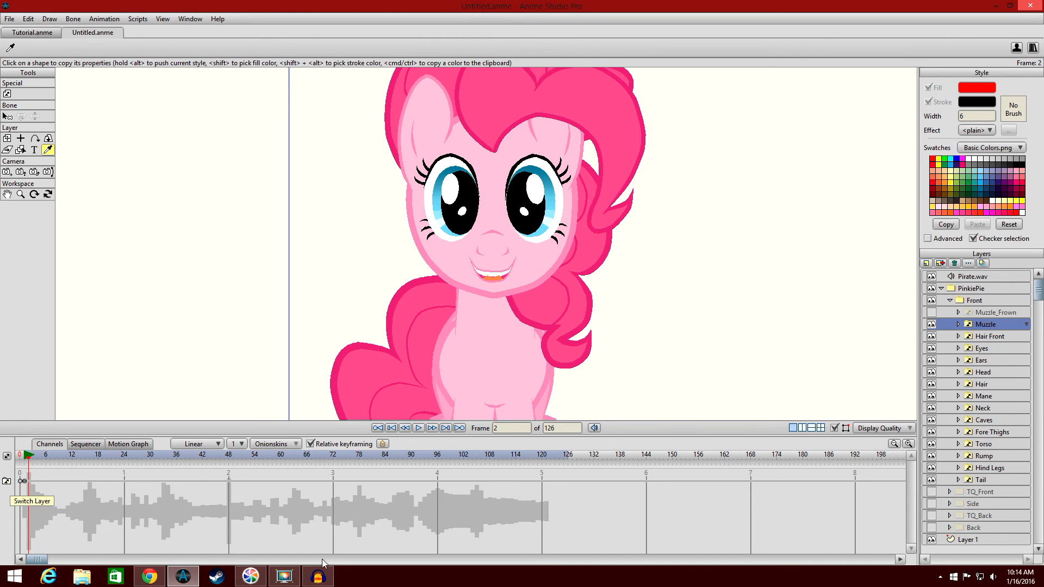
right_click(972, 321)
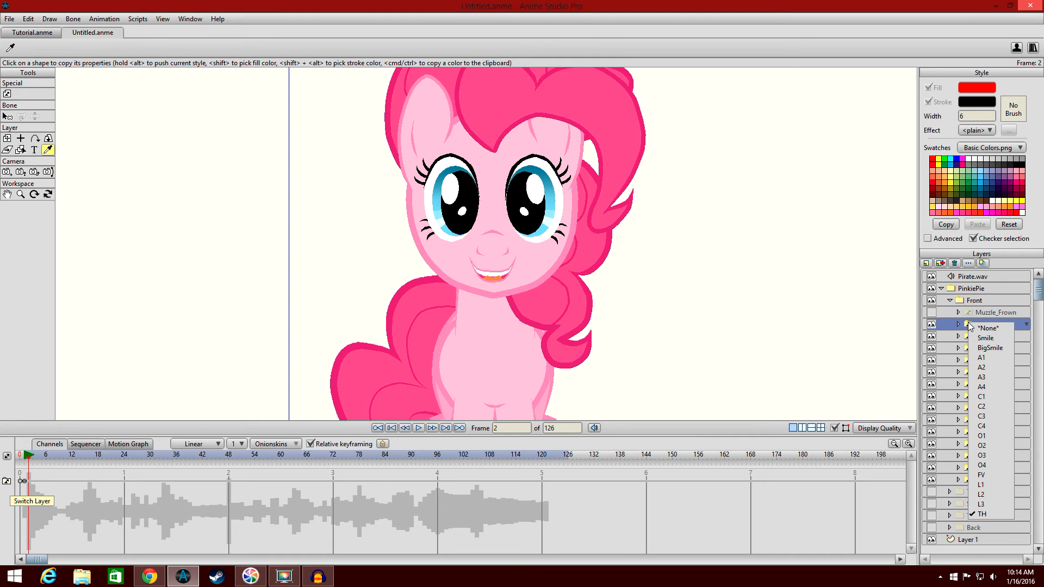
left_click(990, 355)
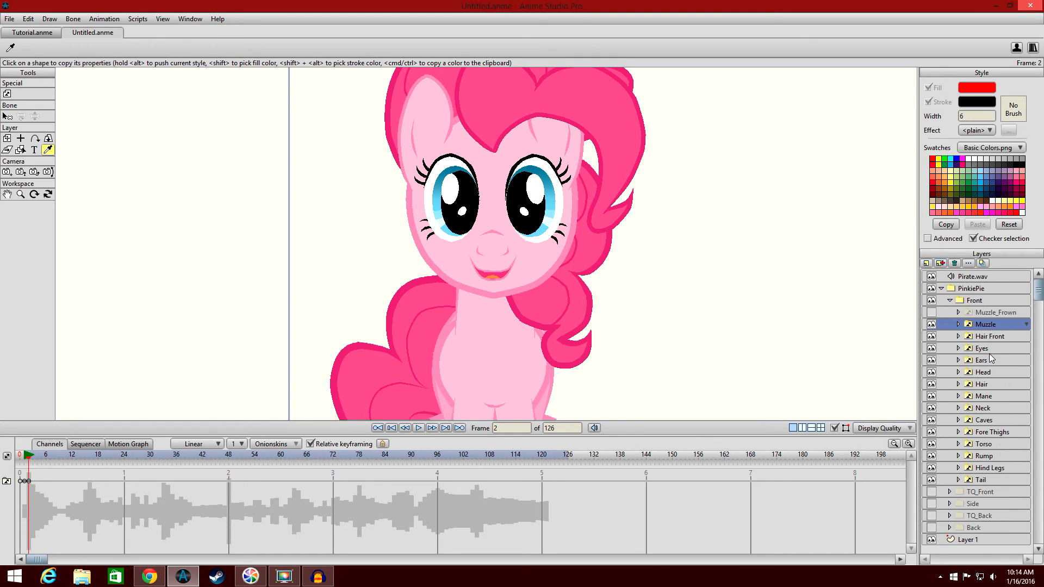
At frame 3, key the Muzzle switch to A2, then change it to A4.
scroll(620, 317, "up", 5)
scroll(620, 317, "down", 4)
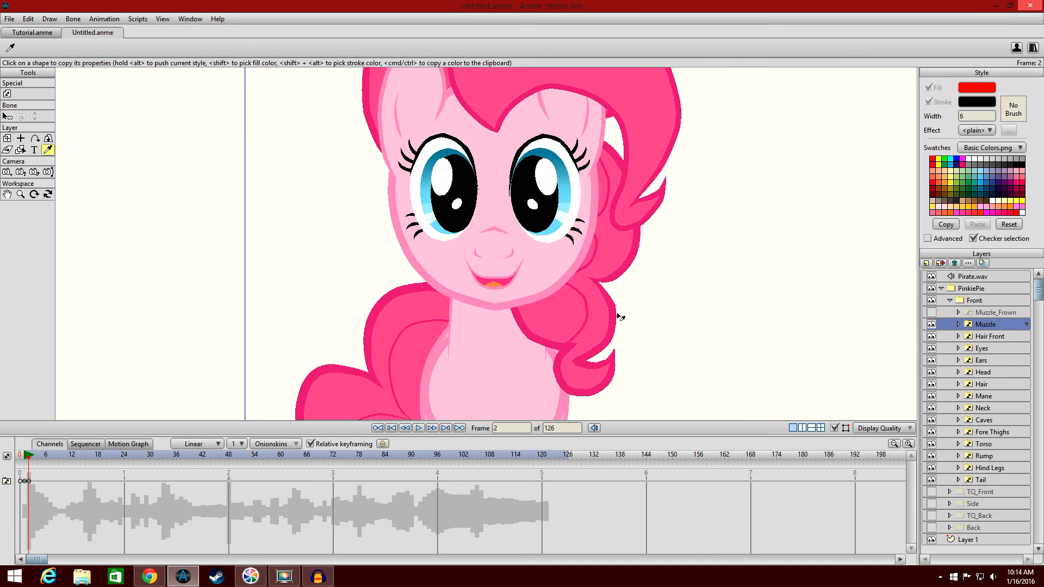
scroll(617, 315, "up", 3)
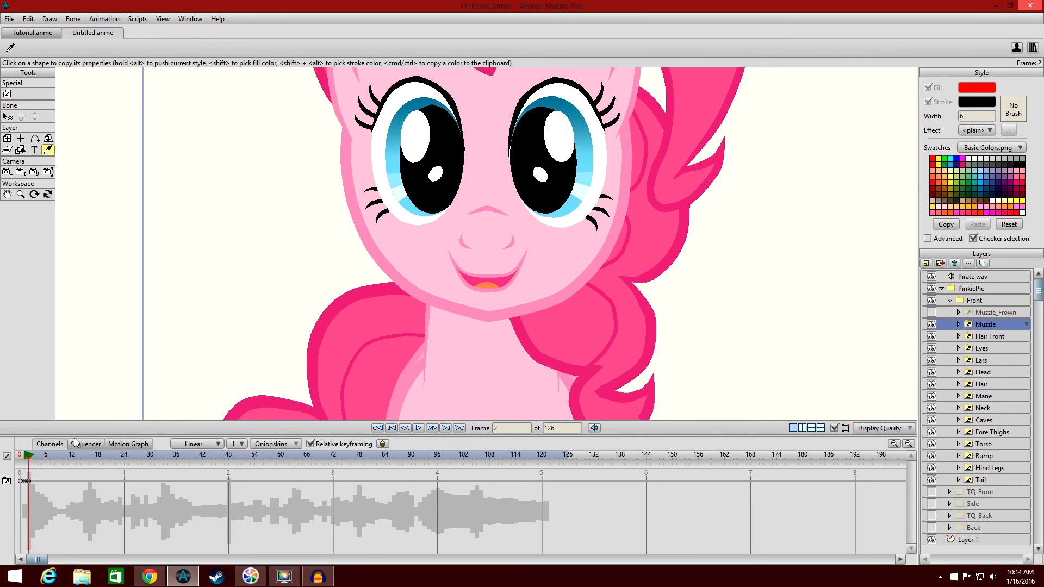
left_click(31, 461)
left_click(971, 325)
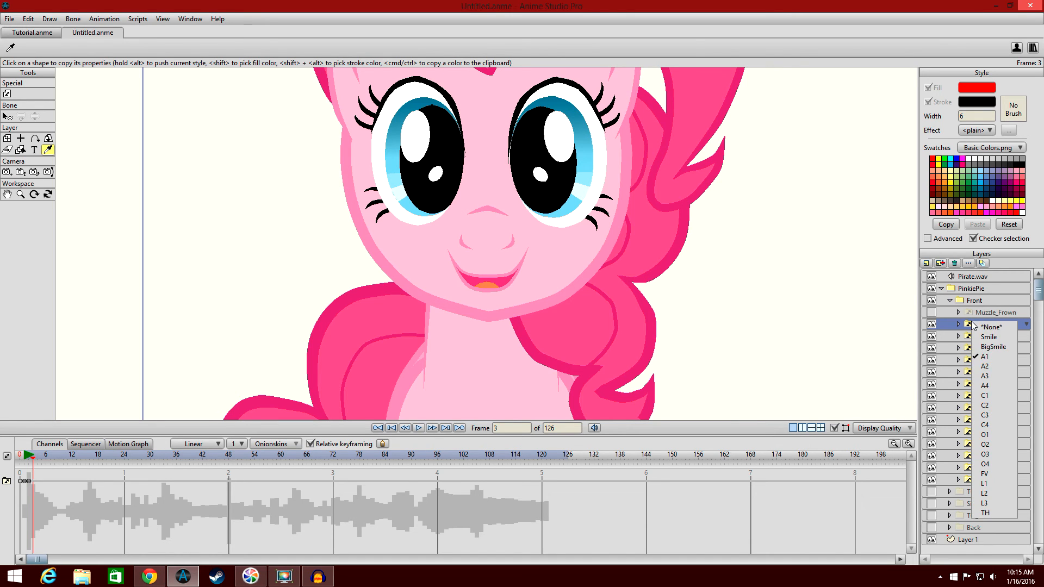
left_click(986, 366)
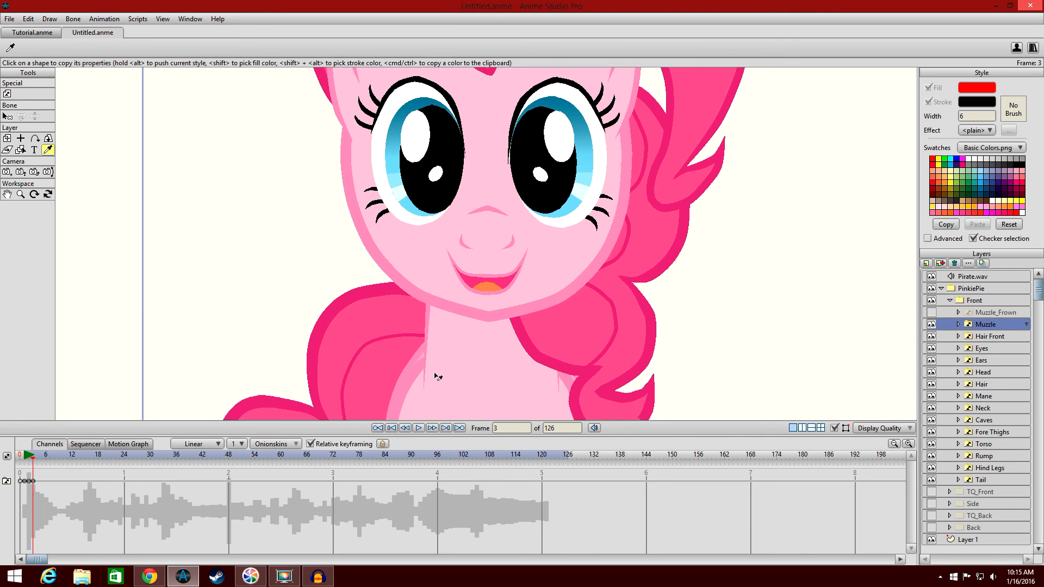
scroll(506, 277, "down", 1)
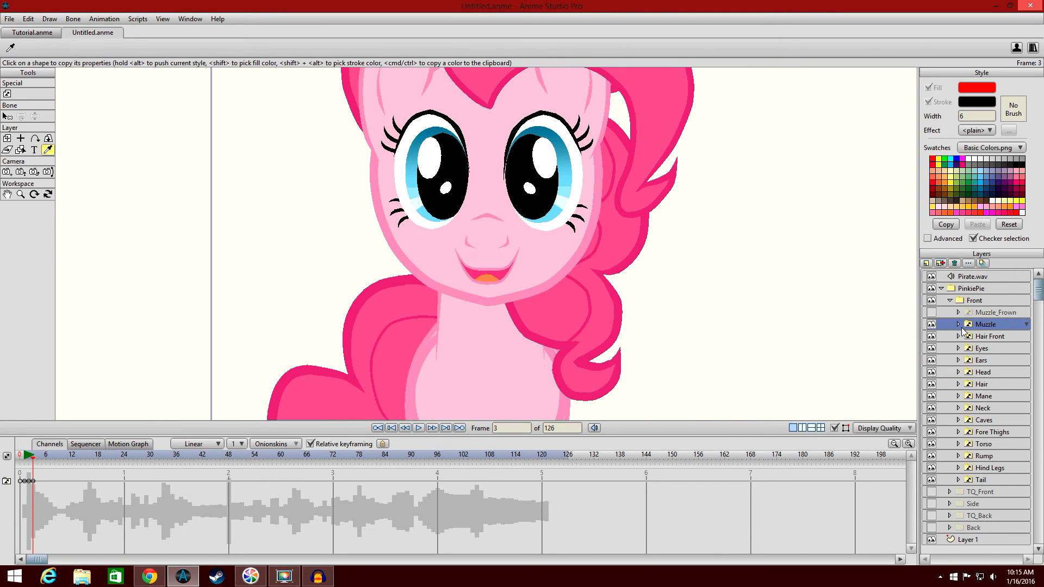
left_click(969, 325)
left_click(995, 384)
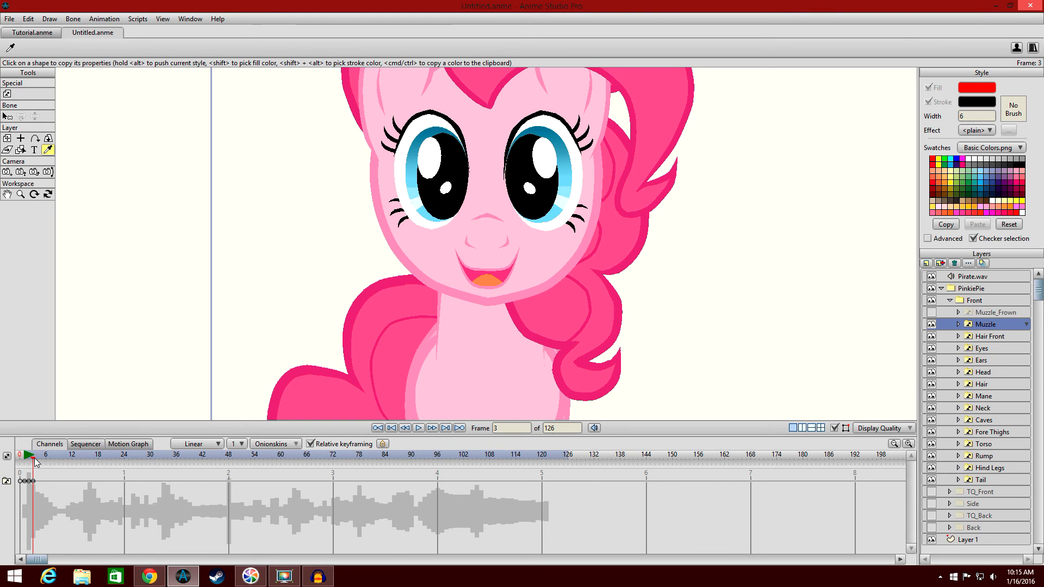
At frame 4, key the Muzzle switch, trying O3 and C4 before settling on O1.
mouse_move(29, 460)
left_mouse_down()
mouse_move(46, 456)
mouse_move(26, 454)
mouse_move(37, 452)
left_mouse_up()
right_click(972, 324)
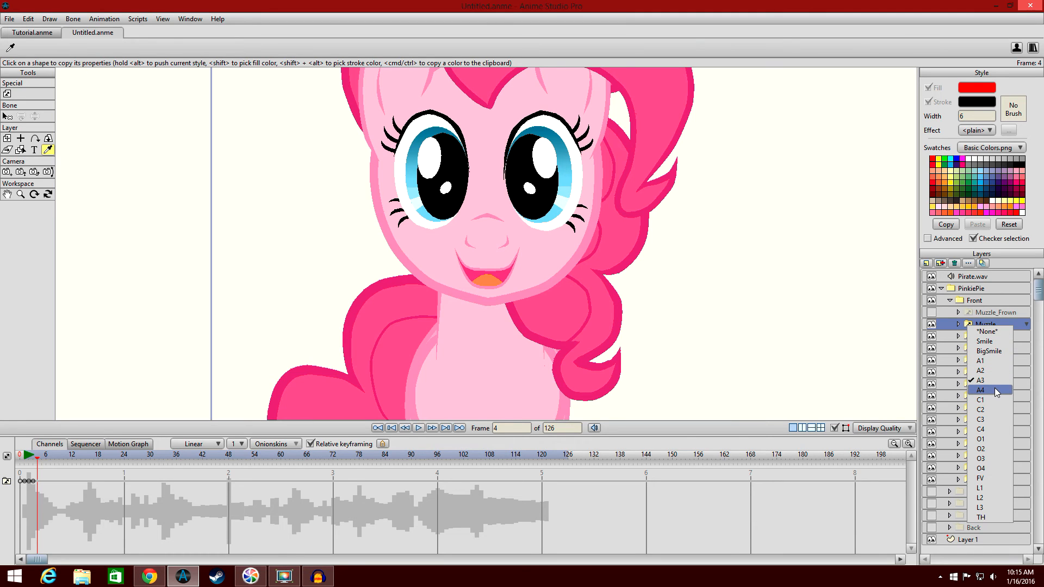
left_click(993, 458)
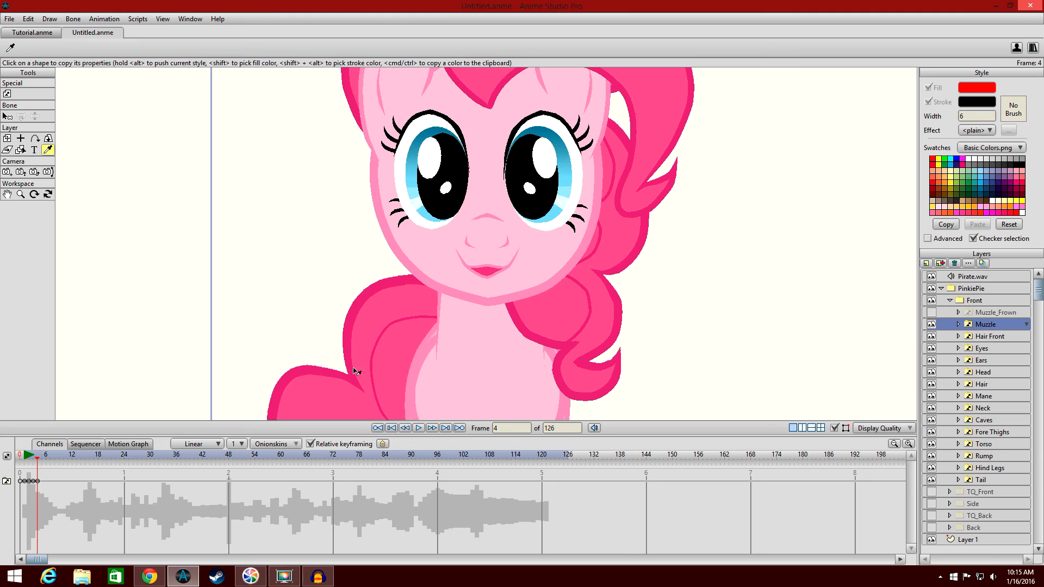
right_click(975, 326)
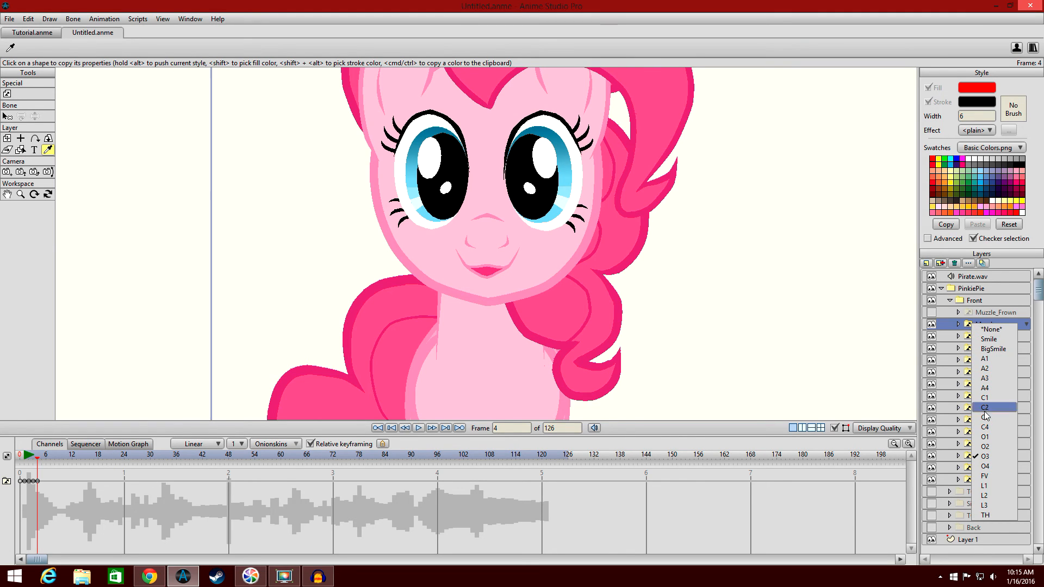
left_click(986, 428)
right_click(974, 327)
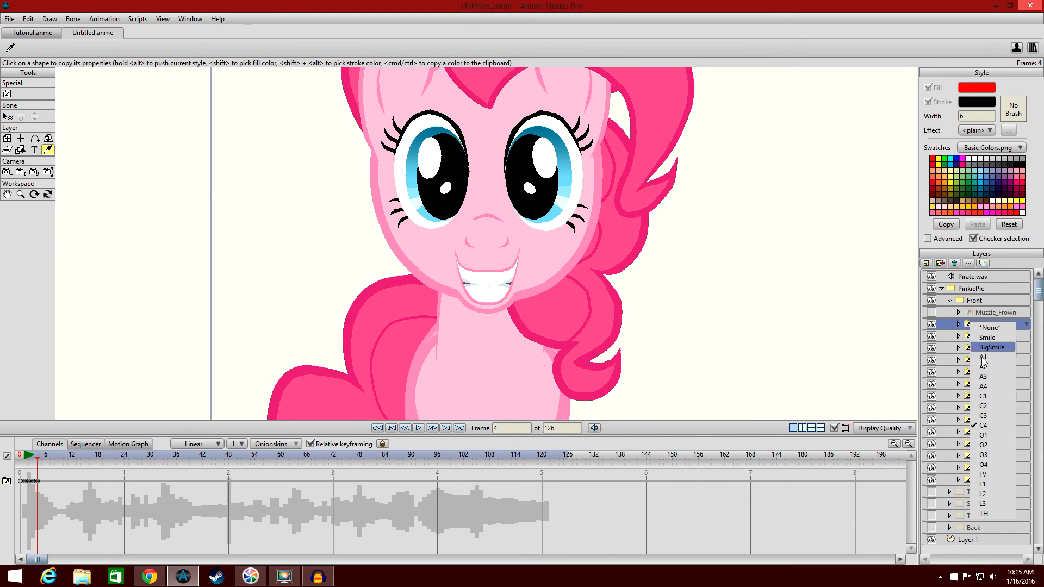
left_click(999, 433)
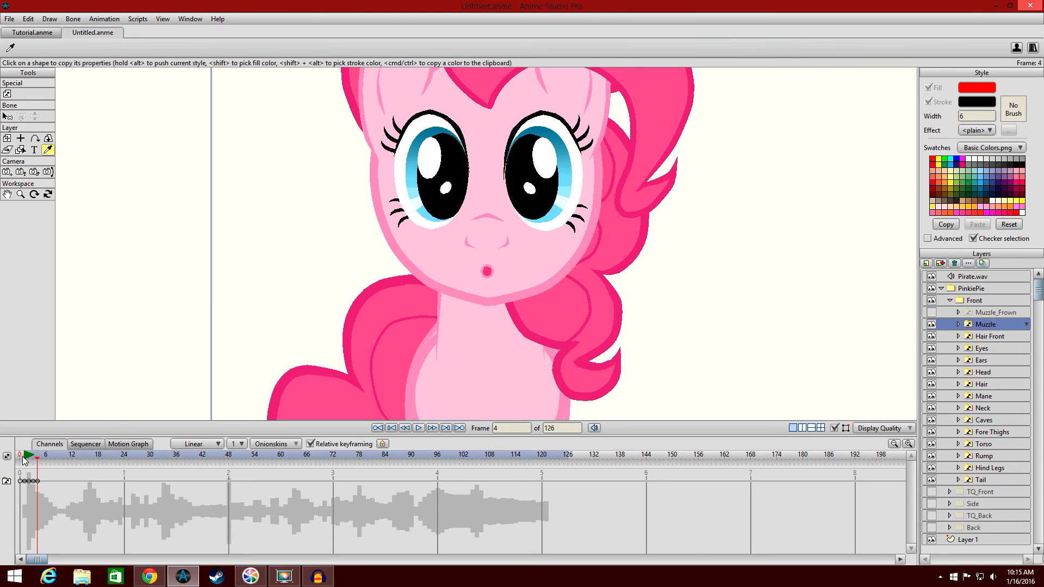
Change the Muzzle switch at frame 4 to the C3 mouth.
mouse_move(37, 459)
left_mouse_down()
mouse_move(24, 454)
mouse_move(38, 454)
left_mouse_up()
left_click(977, 321)
left_click(990, 460)
left_click(41, 460)
left_click(37, 459)
left_click(970, 326)
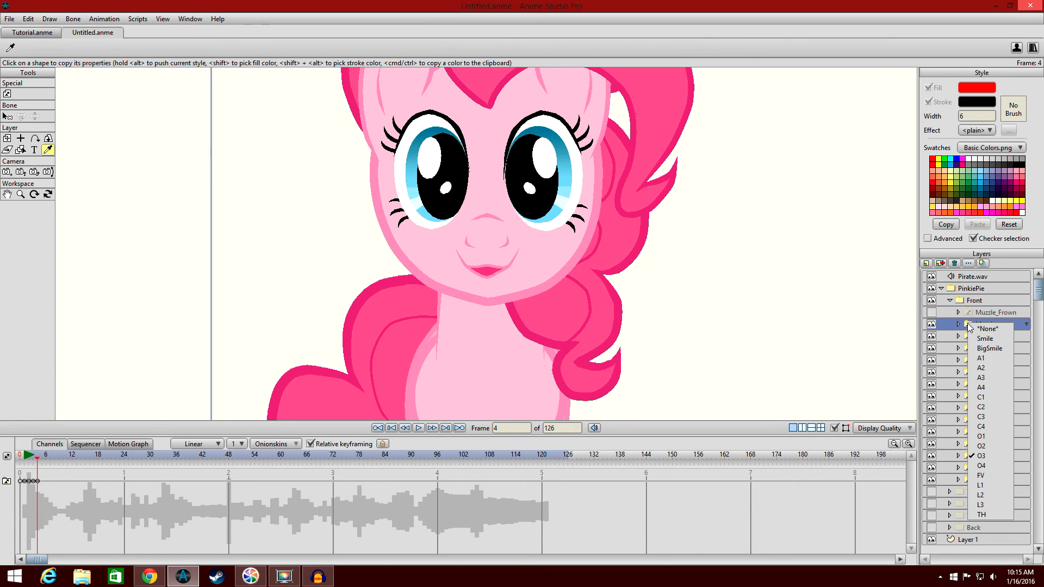
left_click(998, 416)
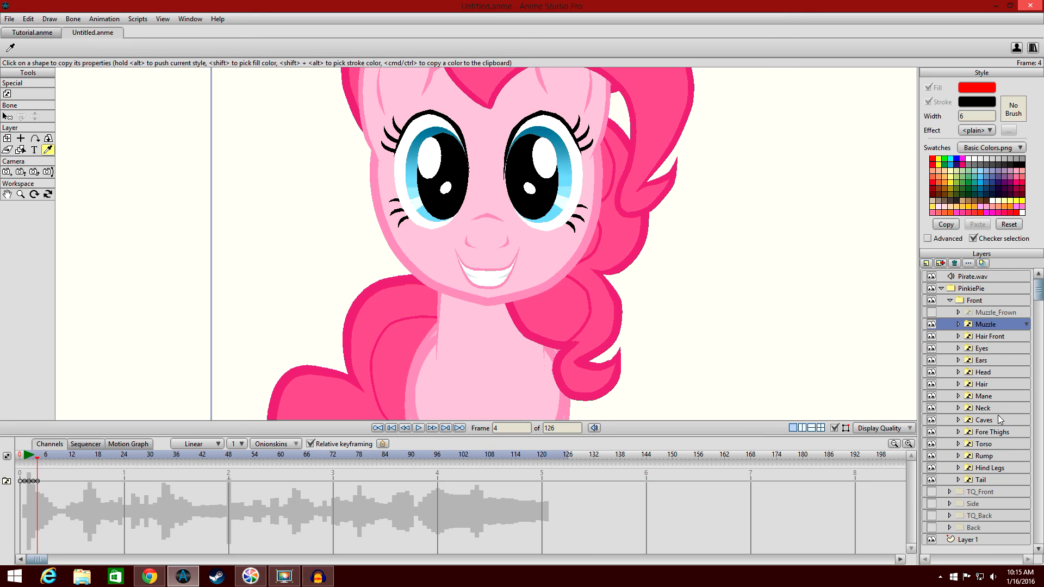
At frame 5, key the Muzzle switch to the O1 mouth.
left_click(41, 460)
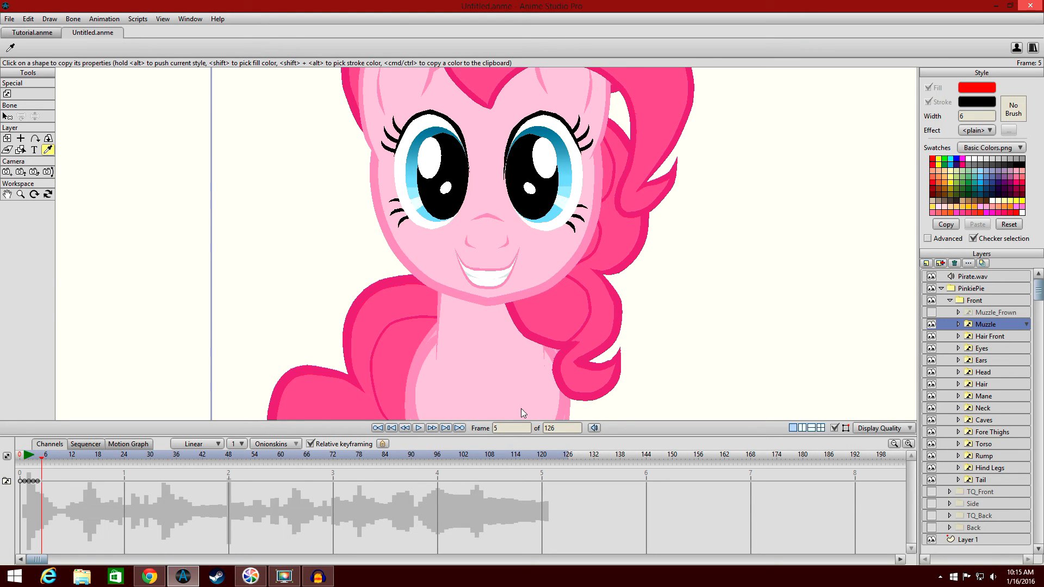
left_click(970, 325)
left_click(991, 438)
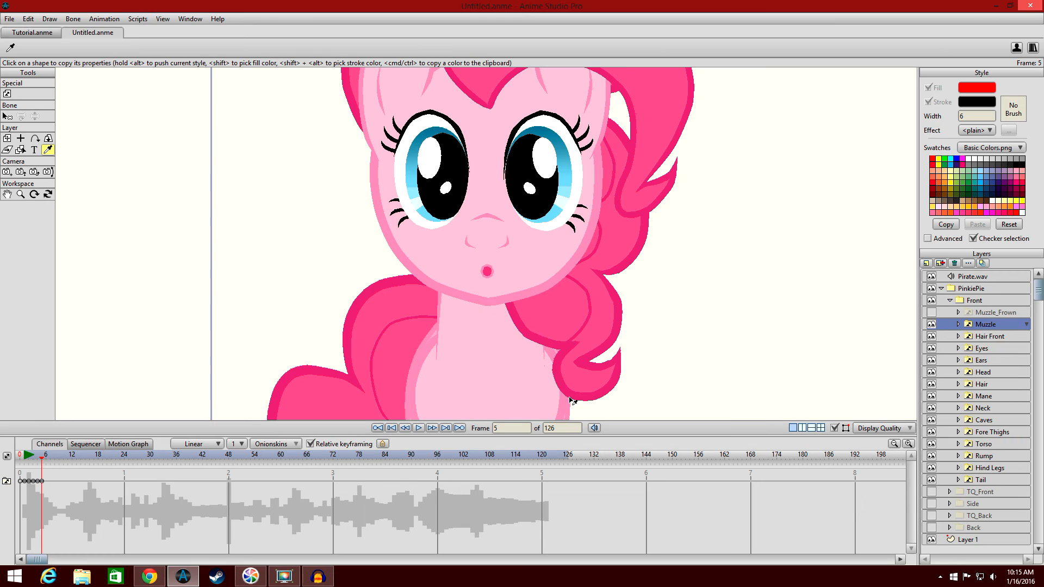
left_click(45, 459)
left_click(970, 325)
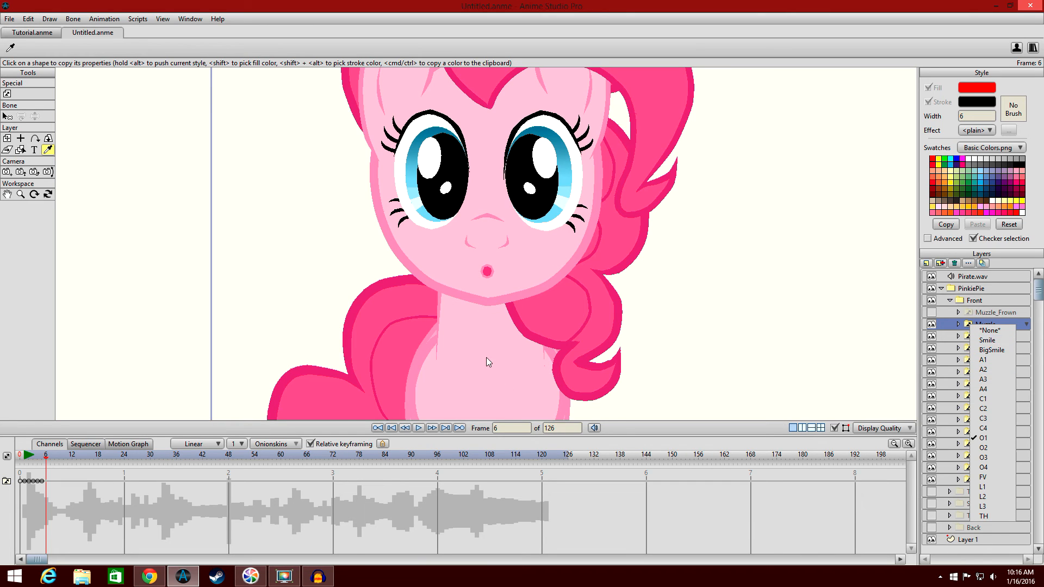
left_click(8, 195)
Zoom out and play back the lip-sync animation from frame 0.
scroll(522, 357, "down", 2)
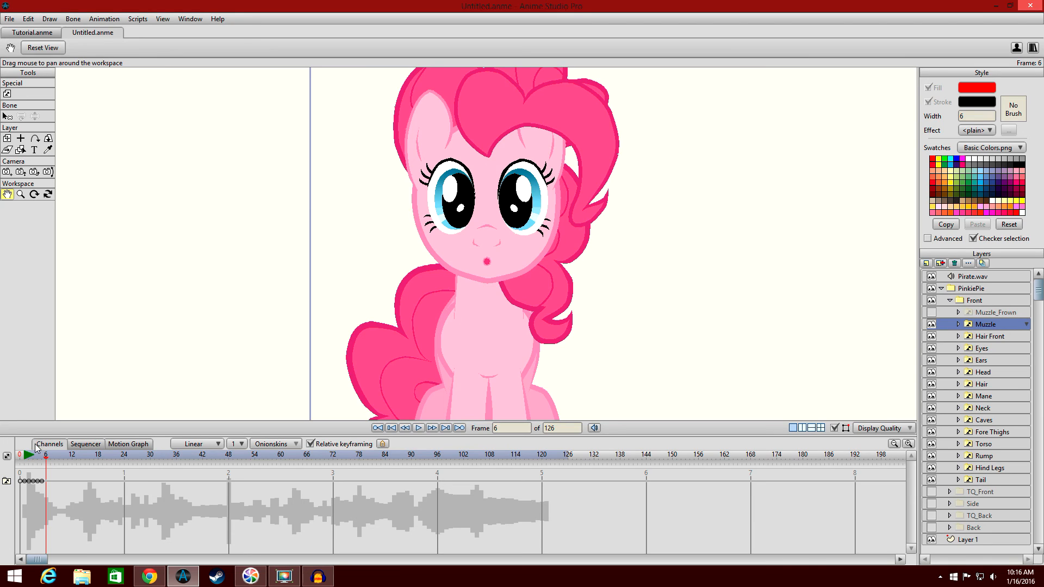
left_click(23, 455)
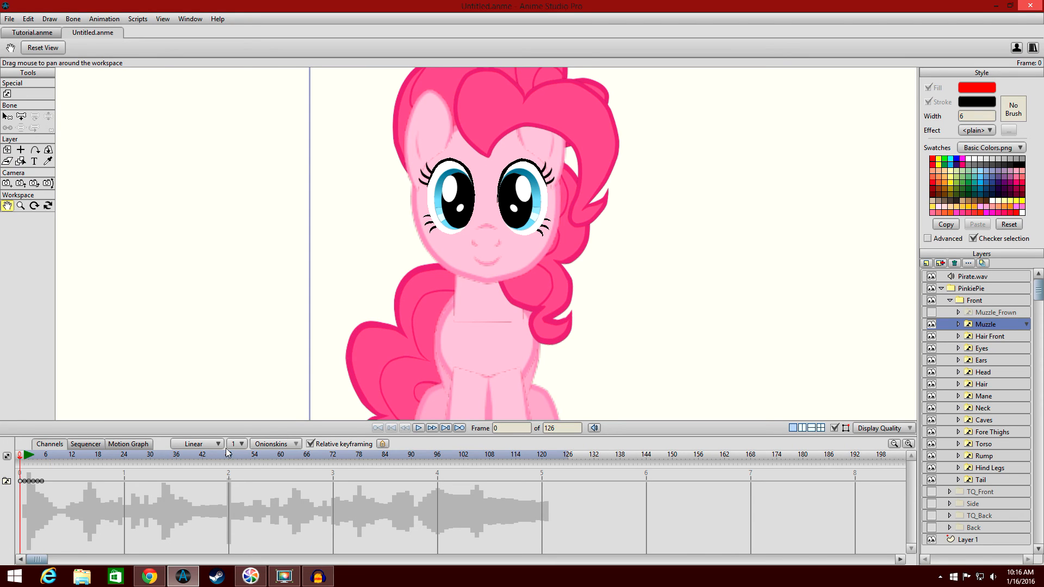
left_click(419, 427)
left_click(419, 427)
left_click(20, 457)
left_click(48, 161)
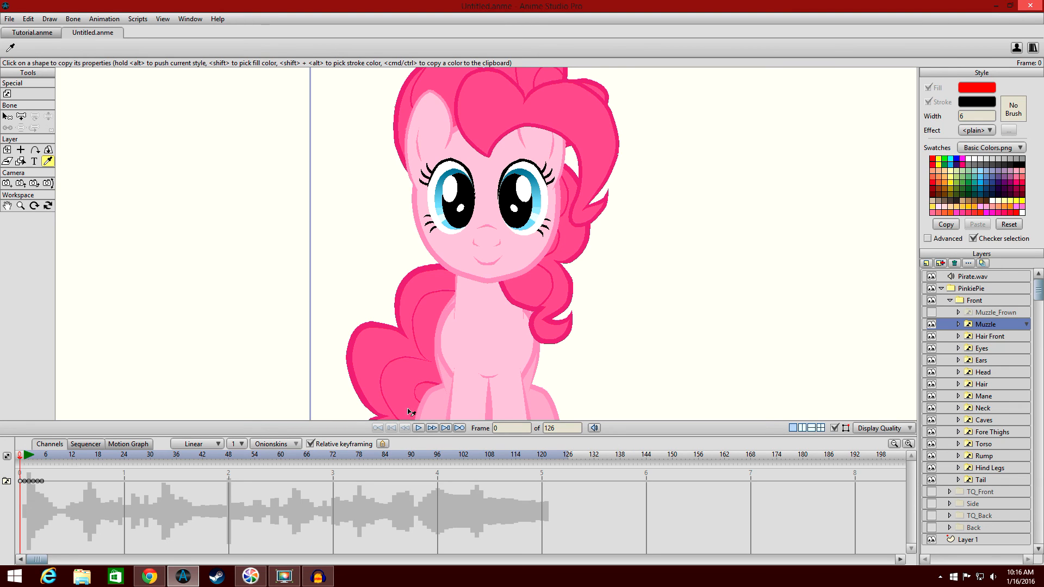
left_click(420, 429)
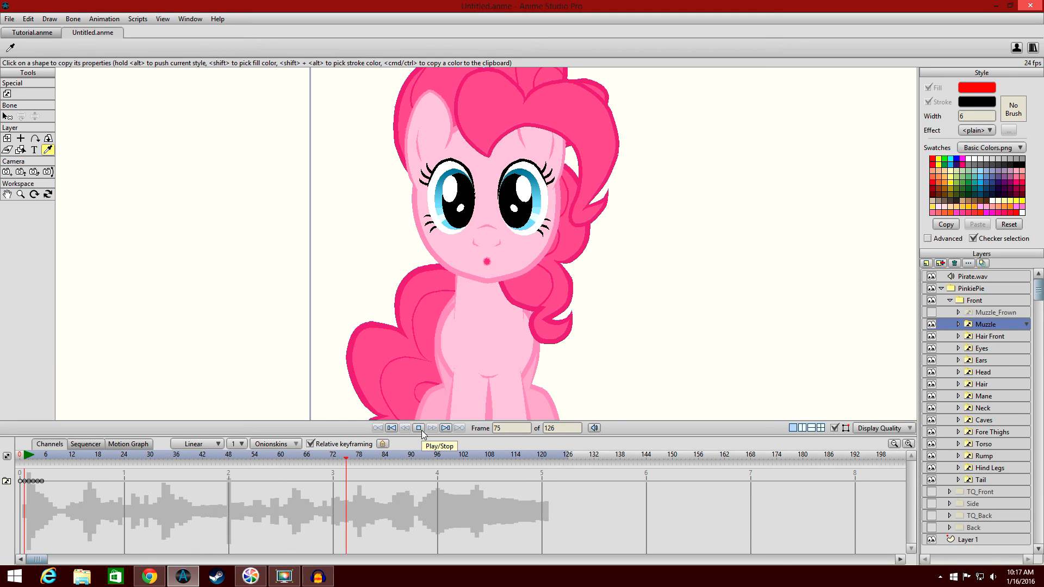
left_click(420, 429)
left_click(21, 457)
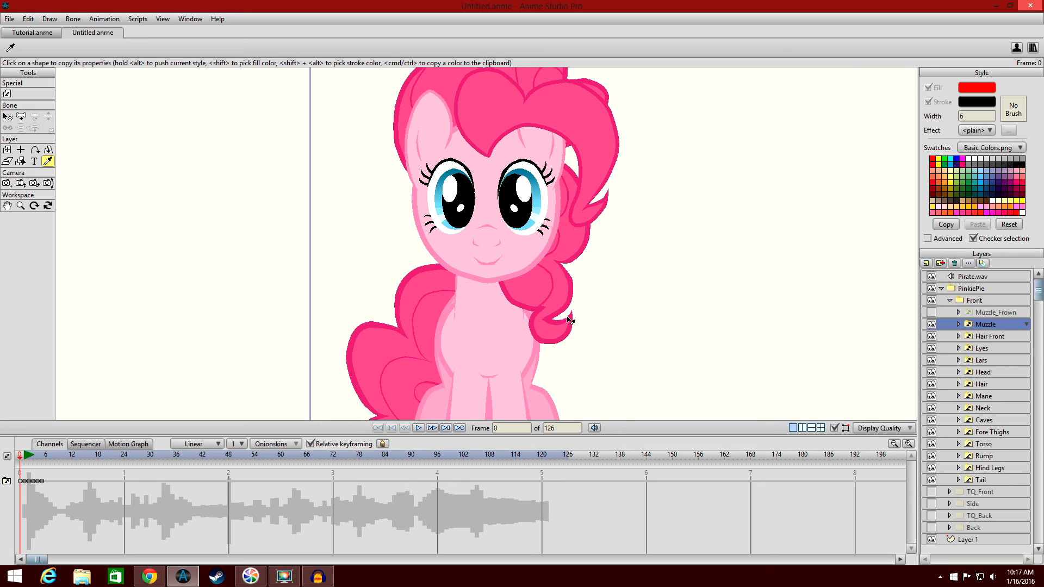
Collapse and hide the Front group, and make the TQ_Front group visible instead.
left_click(951, 299)
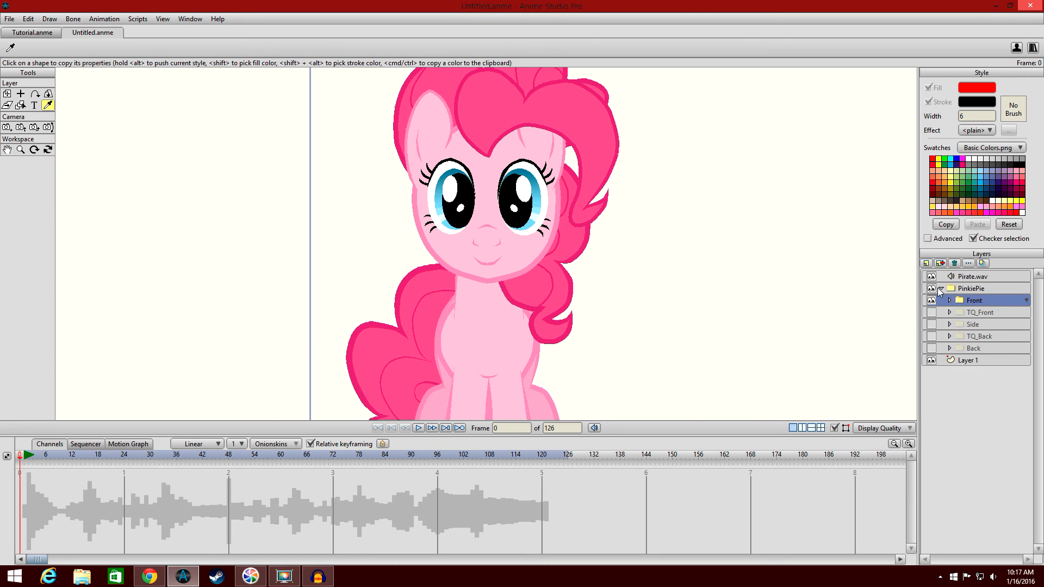
left_click(931, 300)
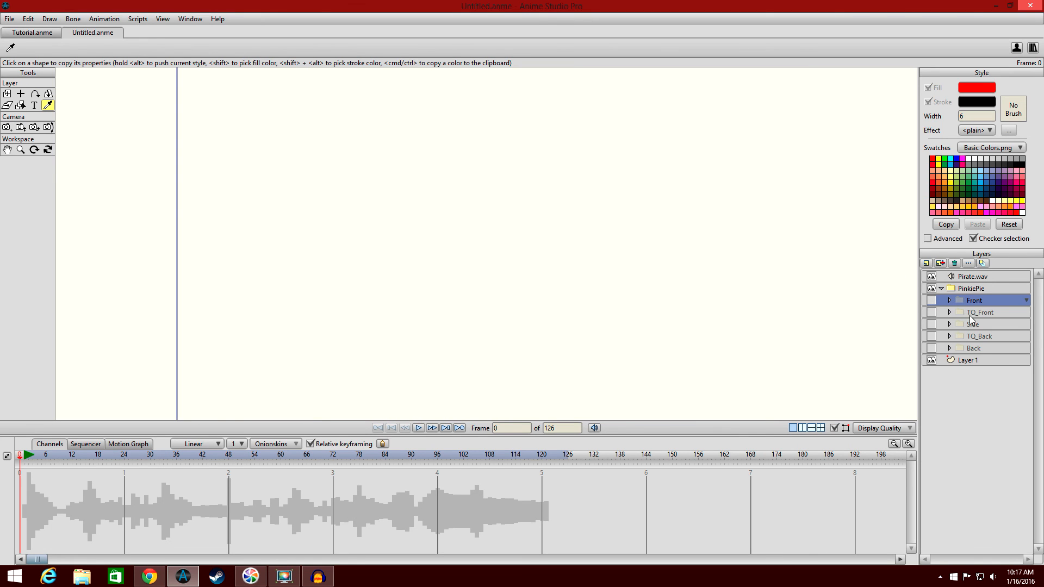
left_click(932, 313)
left_click_drag(813, 279, 597, 268)
scroll(604, 263, "down", 1)
scroll(610, 259, "up", 3)
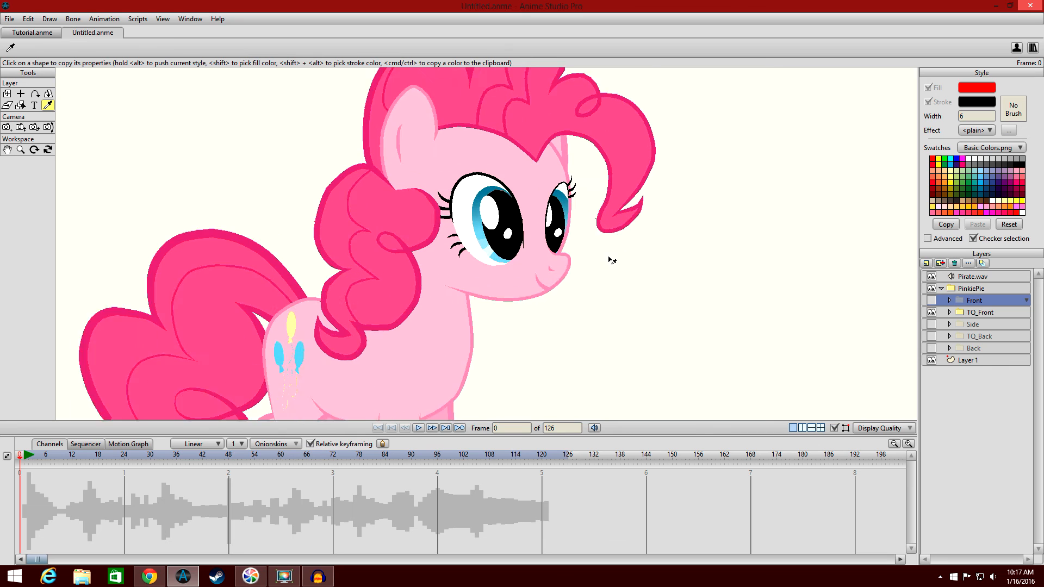
left_click_drag(663, 223, 648, 236)
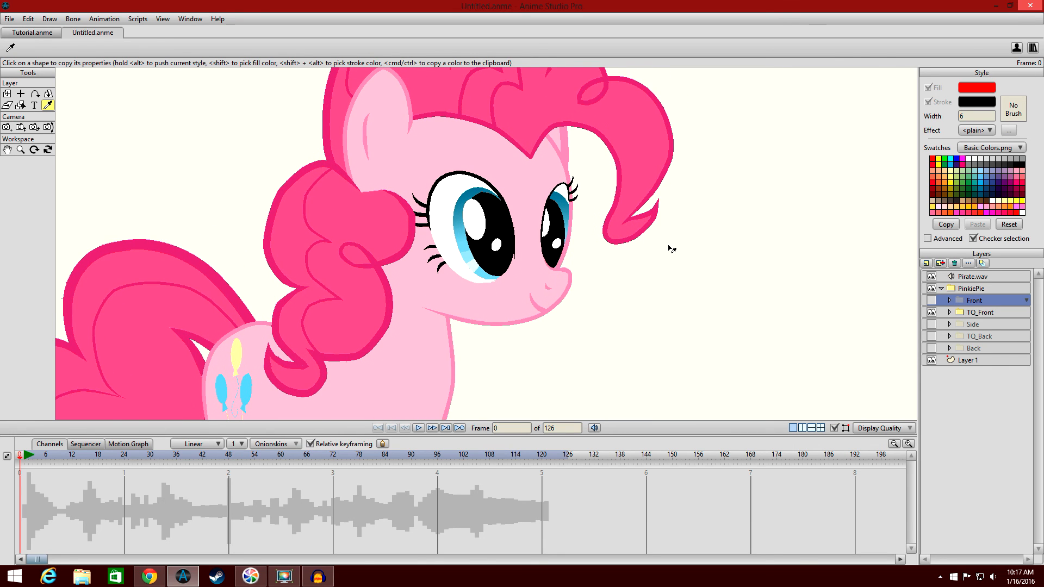
scroll(672, 247, "down", 1)
scroll(672, 249, "up", 1)
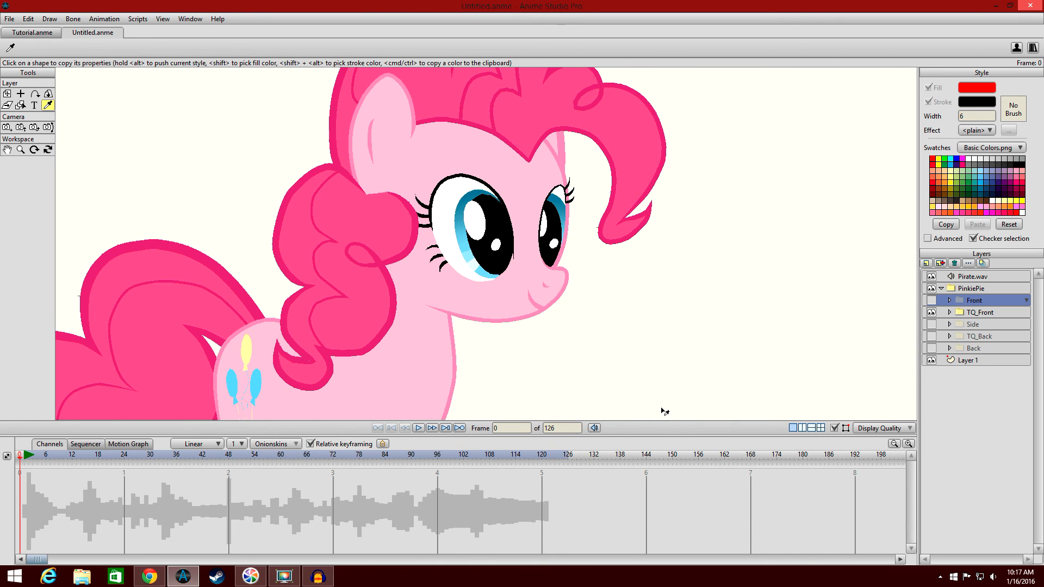
Select the TQ_Front layer and play the animation through to preview it.
left_click_drag(658, 437, 658, 510)
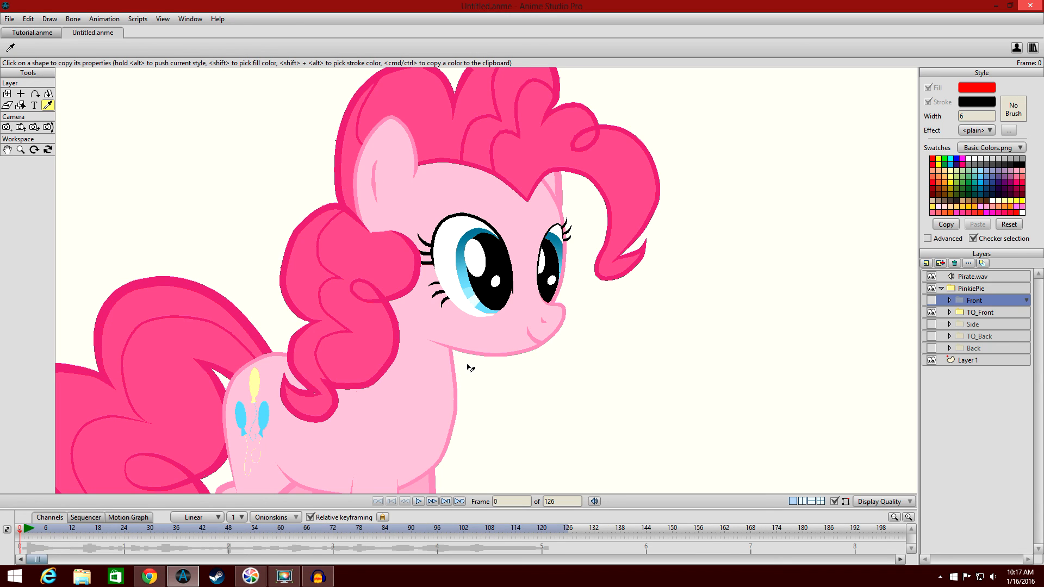
left_click(997, 310)
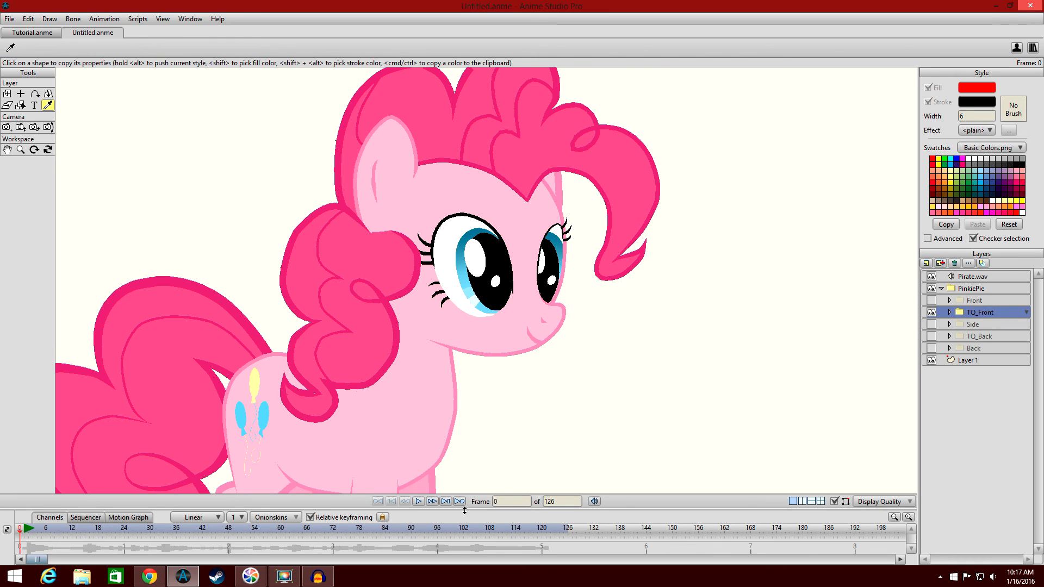
left_click(424, 505)
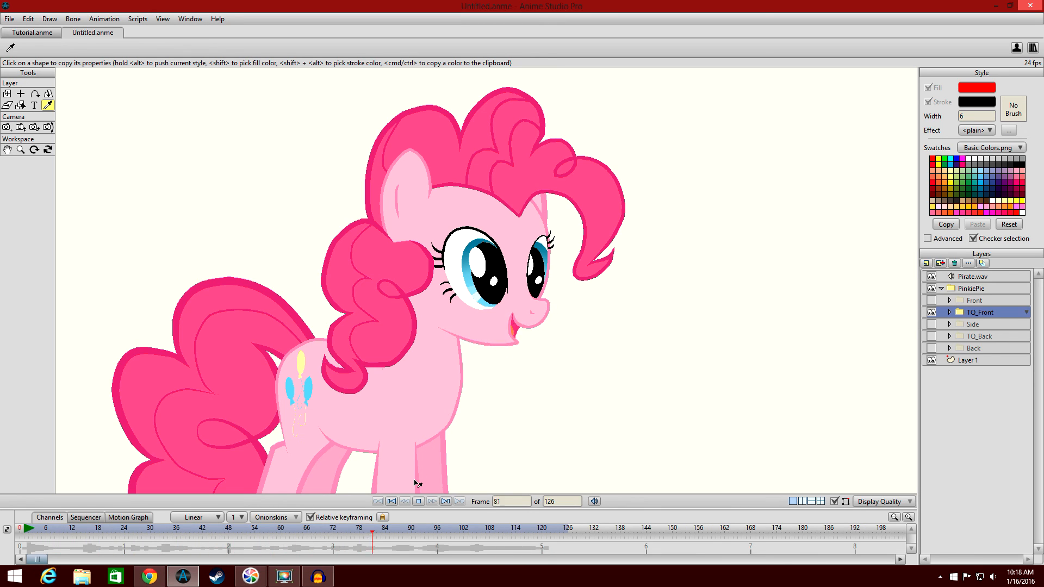
left_click(418, 502)
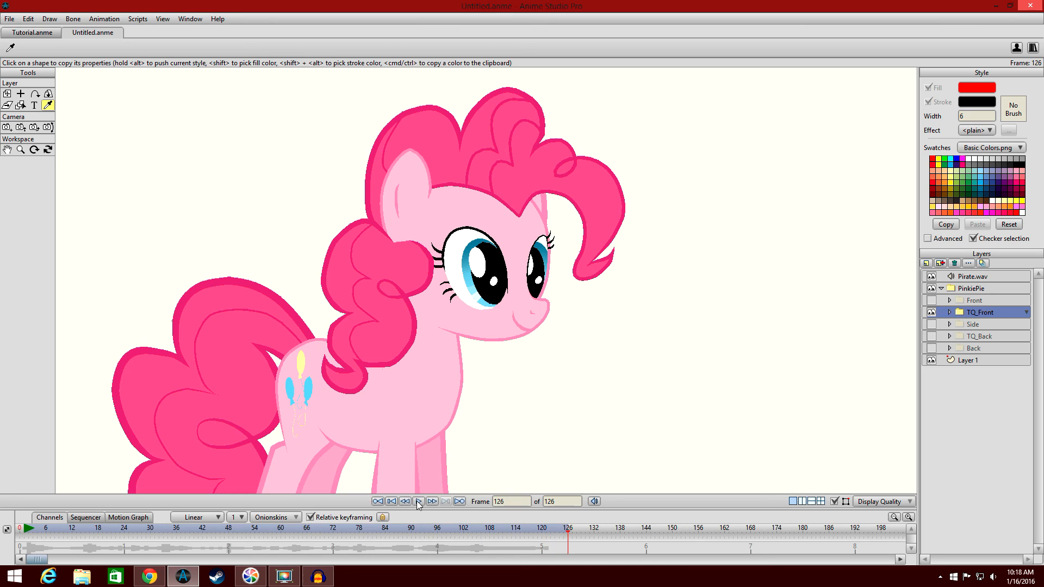
left_click(20, 538)
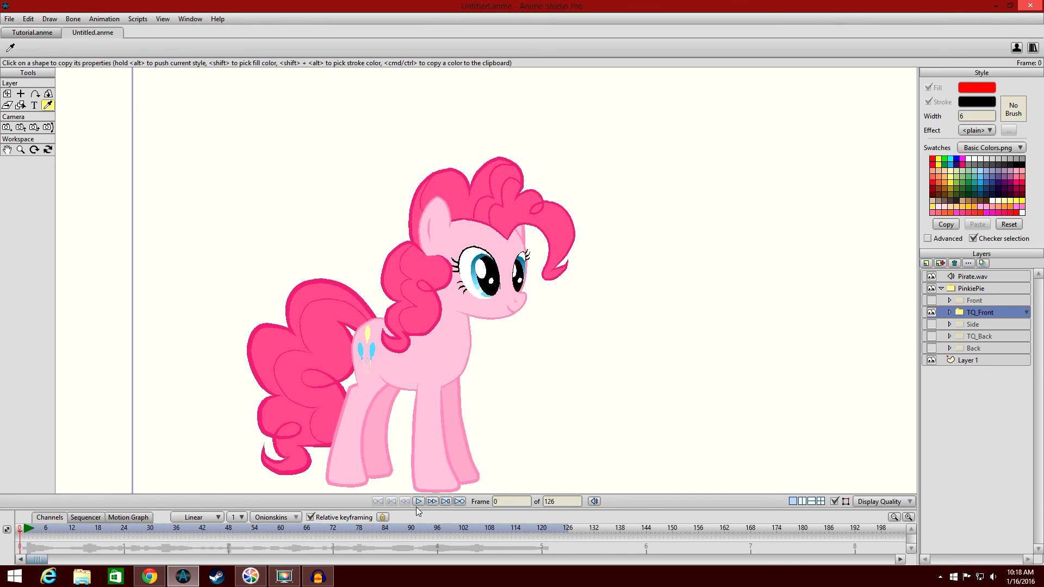
Expand the TQ_Front group and its Head folder, then select its Muzzle switch layer.
left_click_drag(422, 510, 434, 444)
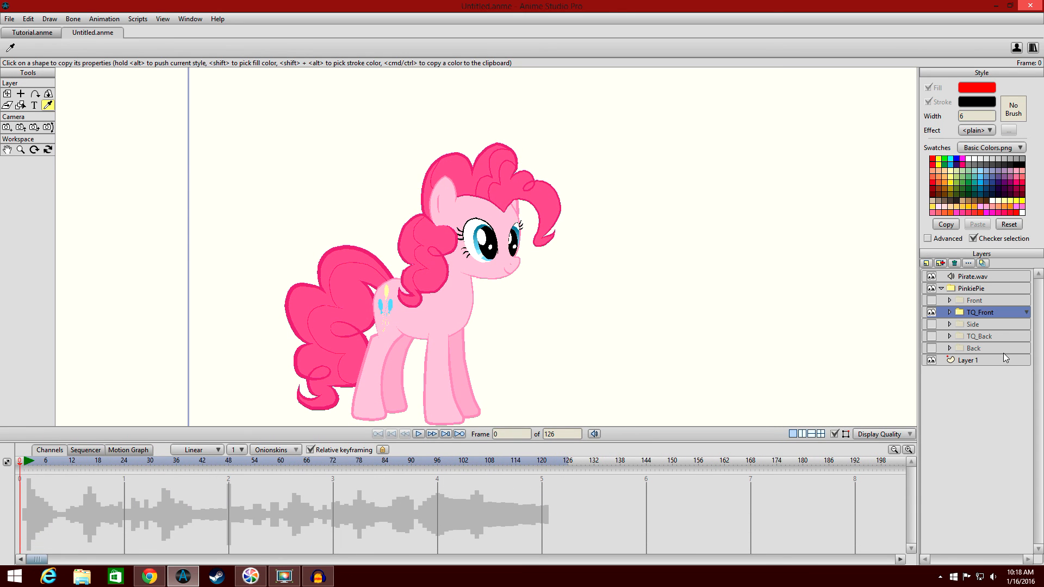
left_click(950, 312)
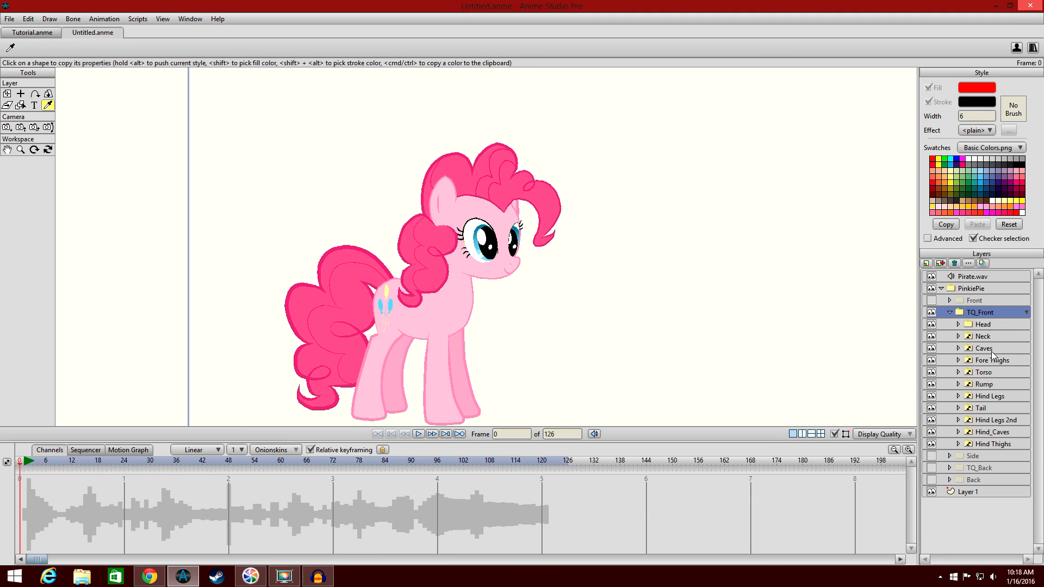
left_click(959, 325)
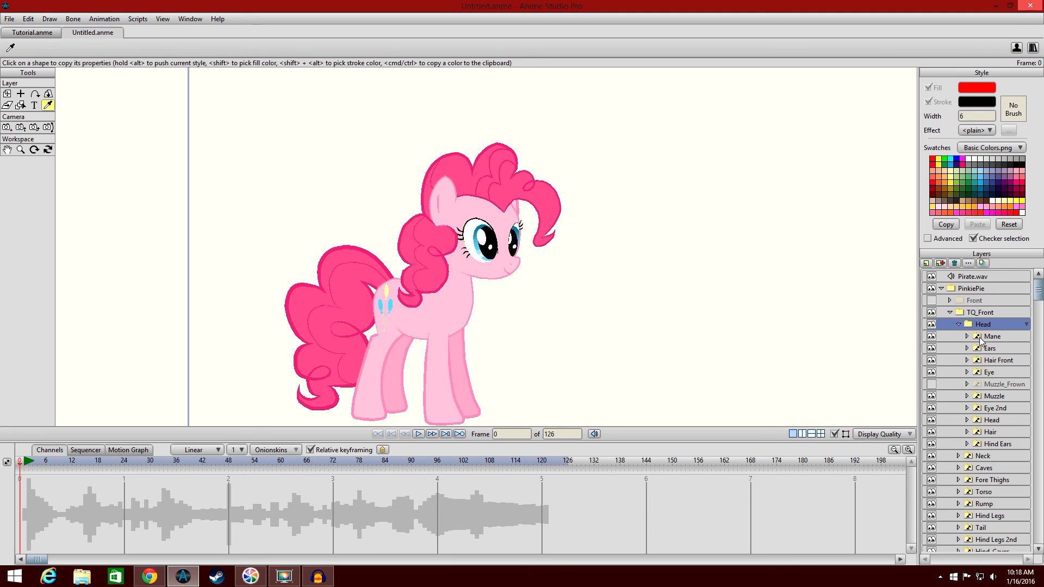
left_click(997, 397)
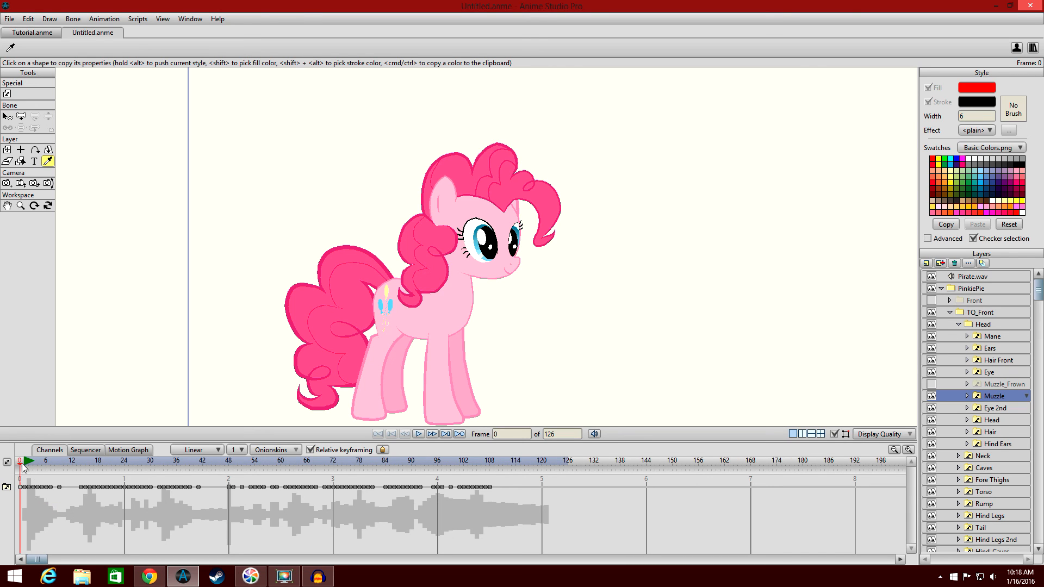
Scrub through the TQ_Front Muzzle's existing switch keyframes frame by frame.
left_click_drag(22, 471, 50, 468)
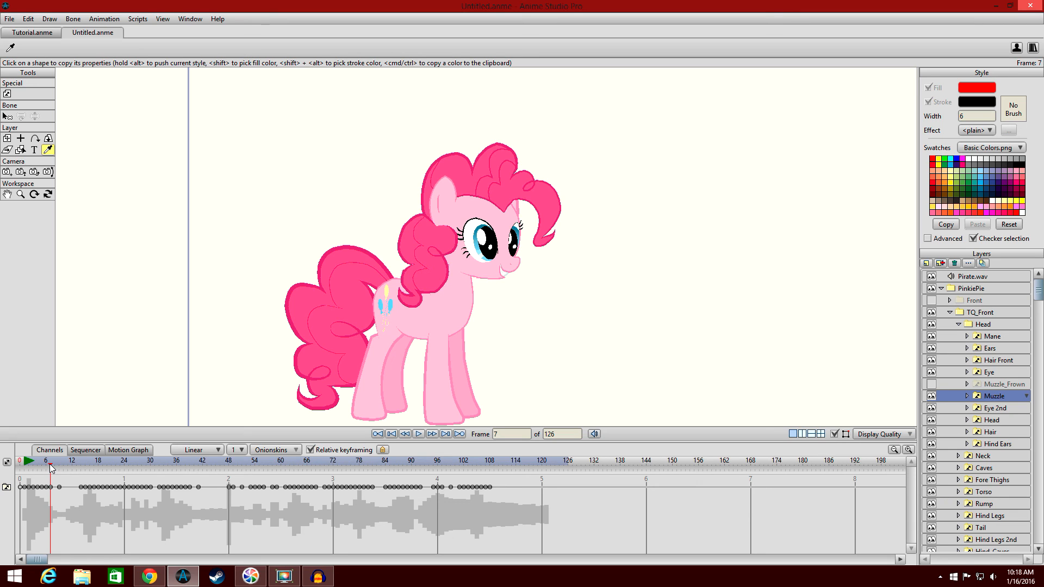
mouse_move(50, 468)
left_mouse_down()
mouse_move(36, 465)
mouse_move(59, 469)
left_mouse_up()
left_click_drag(60, 469, 79, 461)
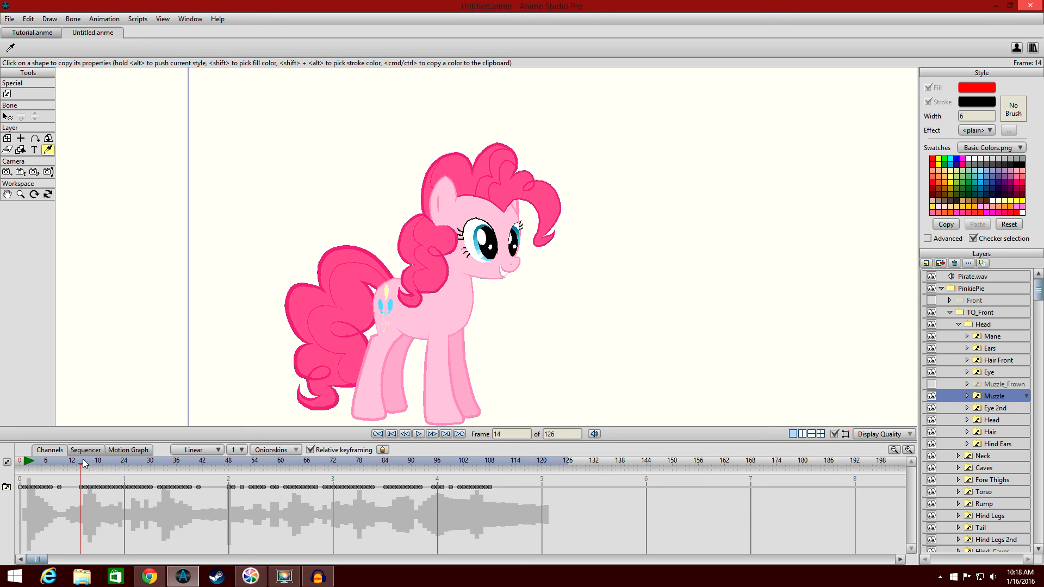
left_click_drag(84, 462, 87, 462)
left_click(90, 461)
left_click(94, 460)
left_click(97, 461)
left_click(102, 462)
mouse_move(102, 466)
left_mouse_down()
mouse_move(82, 461)
mouse_move(105, 457)
left_mouse_up()
left_click_drag(104, 457, 107, 460)
left_click_drag(108, 461, 123, 462)
left_click_drag(123, 462, 150, 462)
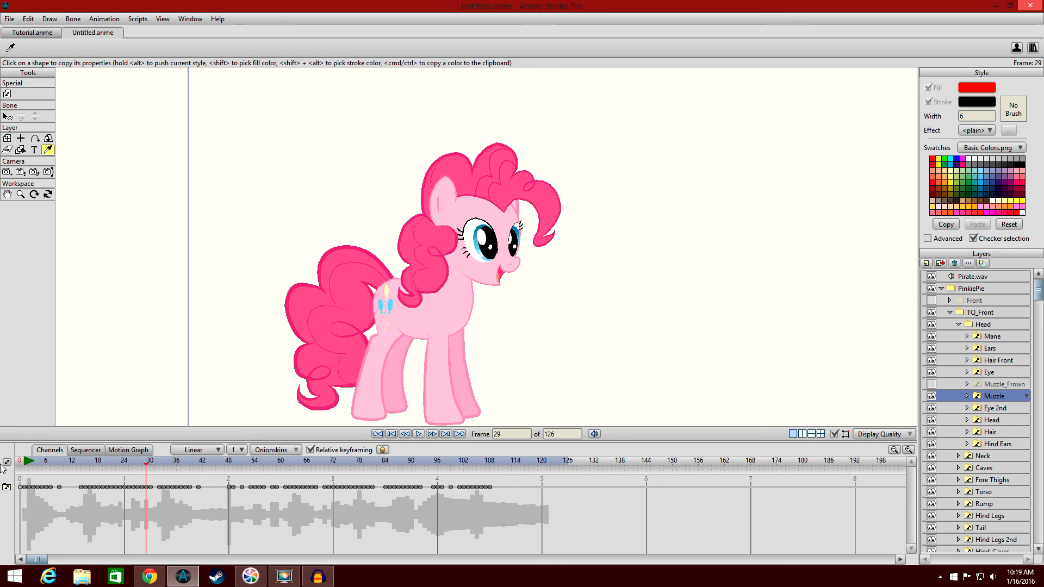
Play back the TQ_Front lip-sync from the start, then stop and rewind.
left_click(23, 463)
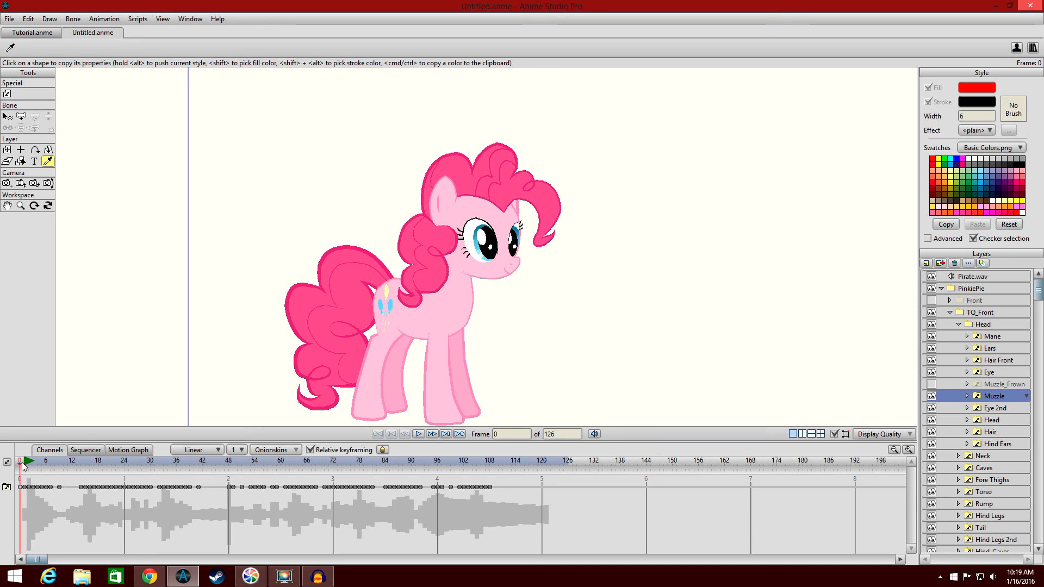
left_click(419, 434)
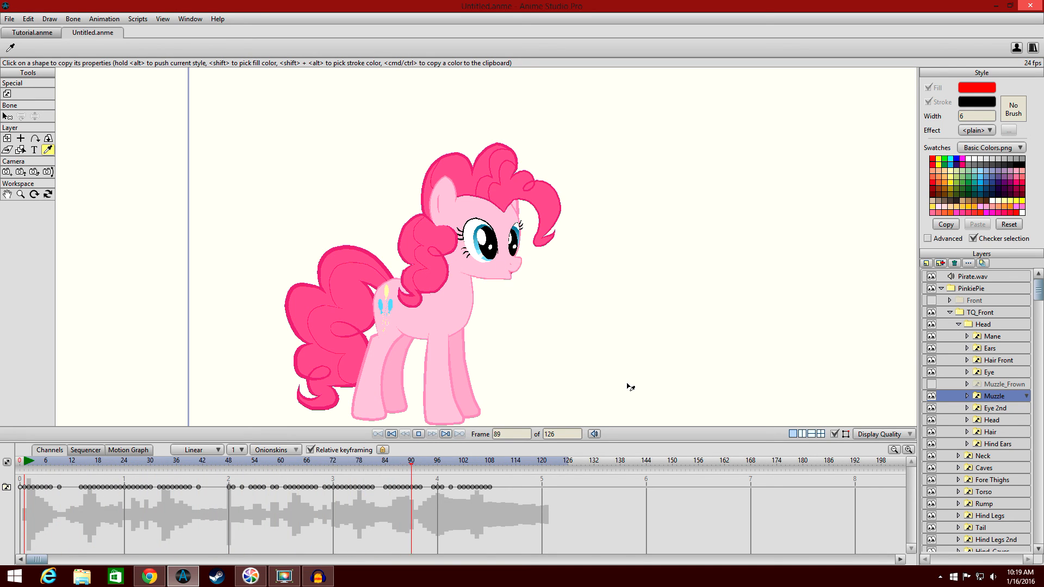
left_click(418, 433)
left_click(20, 465)
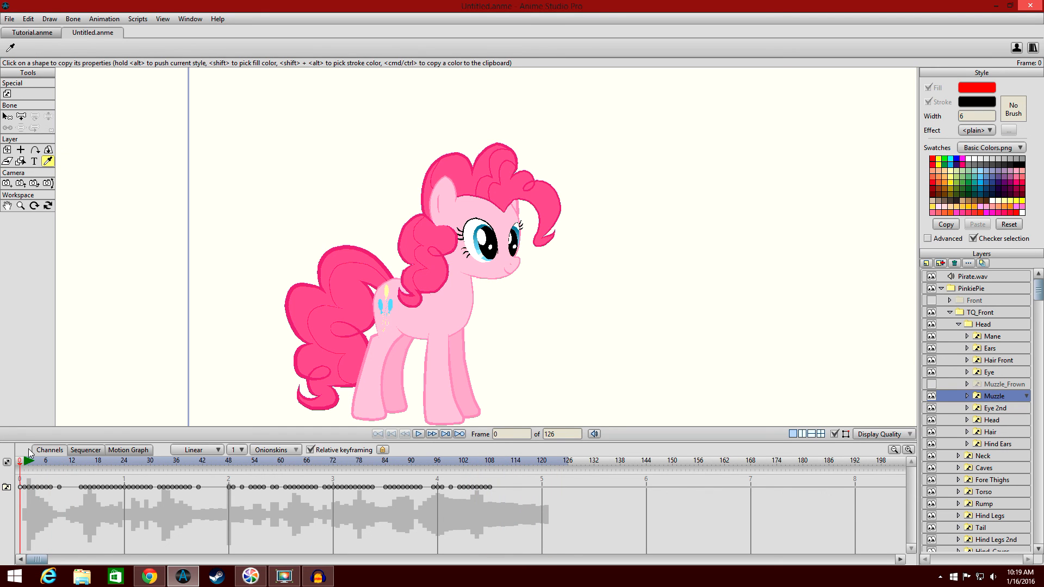